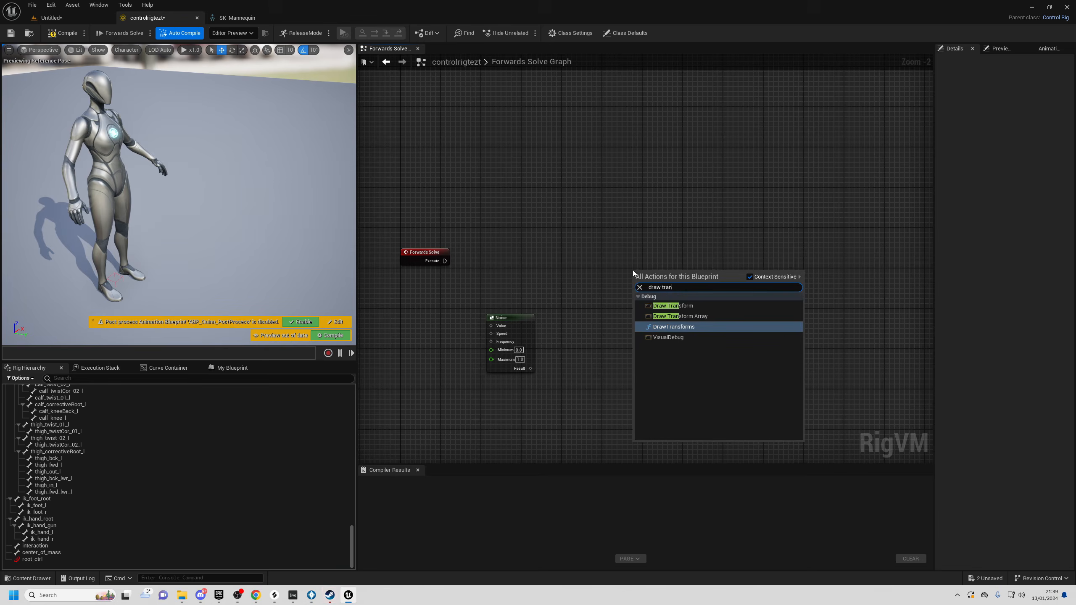
# - Add a Draw Transform after Forwards Solve, translated by a vector Add of Y 200, Z 100
pyautogui.click(679, 305)
pyautogui.moveTo(456, 262)
pyautogui.mouseDown()
pyautogui.moveTo(687, 257)
pyautogui.moveTo(570, 317)
pyautogui.mouseUp()
pyautogui.click(668, 268)
pyautogui.write('+')
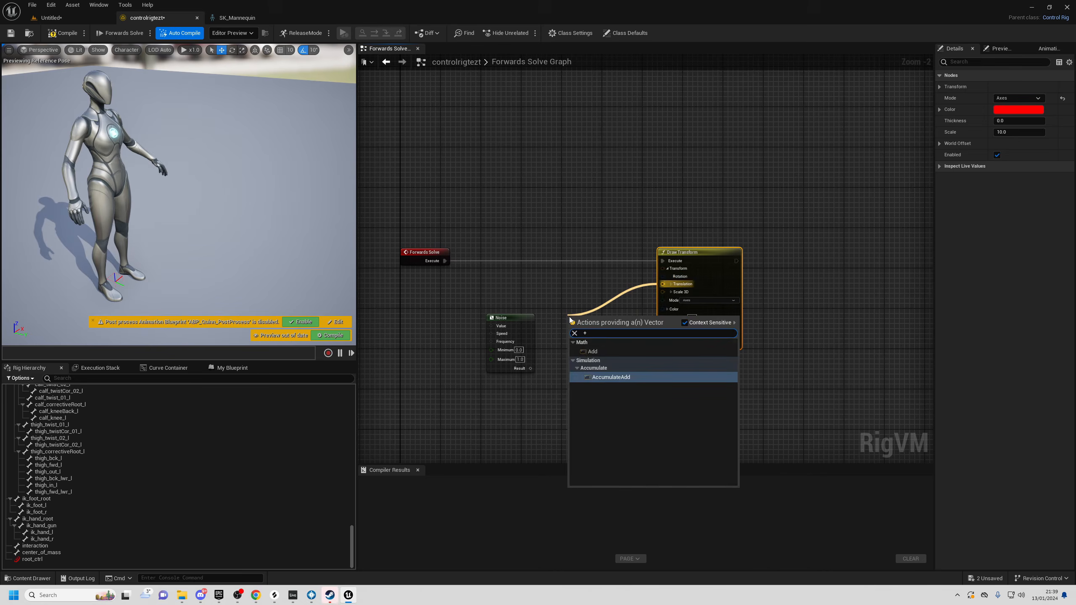
pyautogui.click(593, 352)
pyautogui.scroll(2, 600, 325)
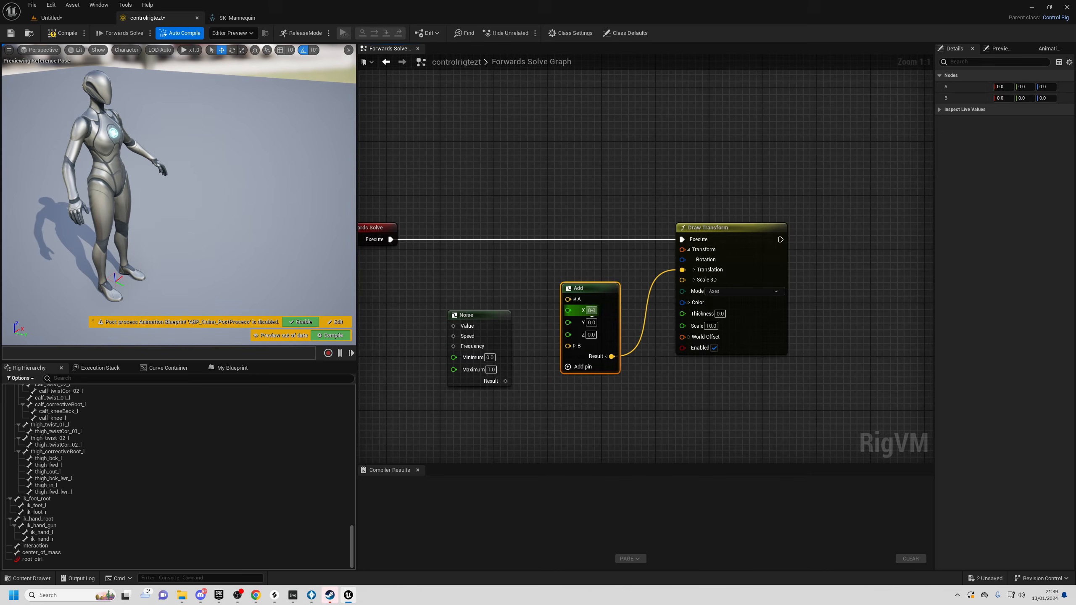
pyautogui.click(592, 323)
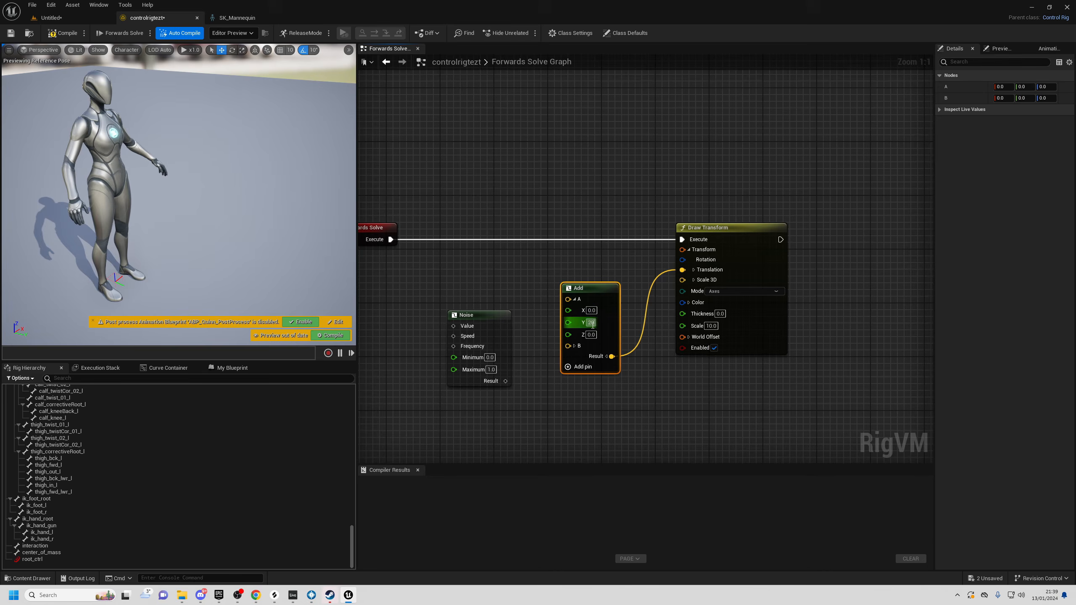
pyautogui.press('s')
# - Set the Draw Transform mode to Box and fly the preview camera in to inspect it
pyautogui.moveTo(322, 271); pyautogui.dragTo(330, 262, button='right')
pyautogui.click(718, 293)
pyautogui.click(721, 321)
pyautogui.press('w')
pyautogui.moveTo(316, 230)
pyautogui.mouseDown(button='right')
pyautogui.moveTo(301, 249)
pyautogui.moveTo(302, 241)
pyautogui.mouseUp(button='right')
pyautogui.press('s')
# - Move the Noise node up and left and start a wire from its result
pyautogui.click(492, 305)
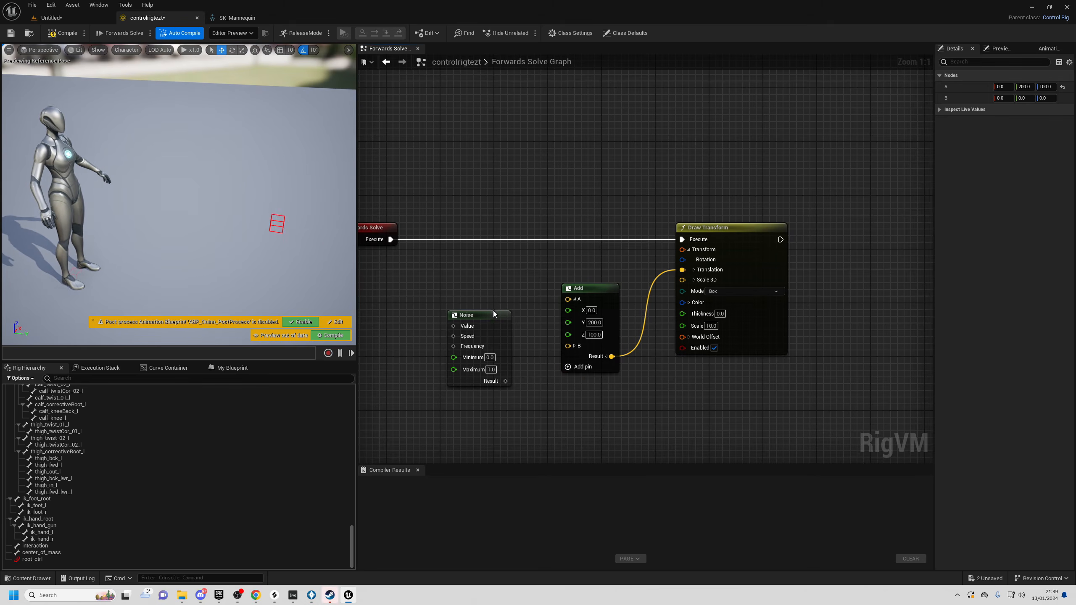
pyautogui.moveTo(491, 314); pyautogui.dragTo(456, 301)
pyautogui.moveTo(472, 368); pyautogui.dragTo(535, 392)
# - Expand Add's B pin and wire the Noise result into B Z
pyautogui.click(575, 347)
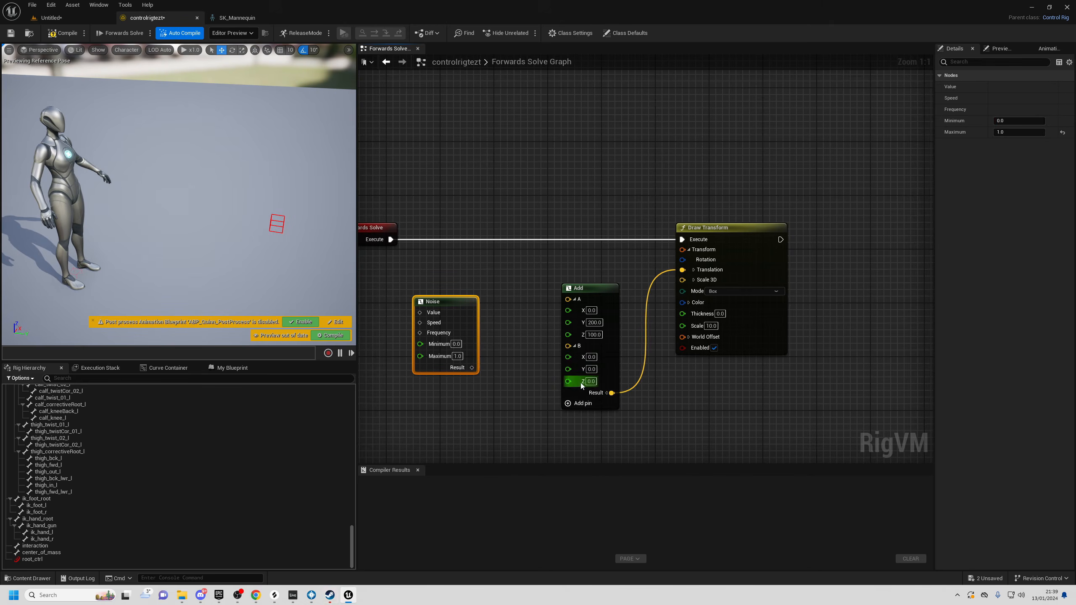
pyautogui.moveTo(473, 368); pyautogui.dragTo(568, 382)
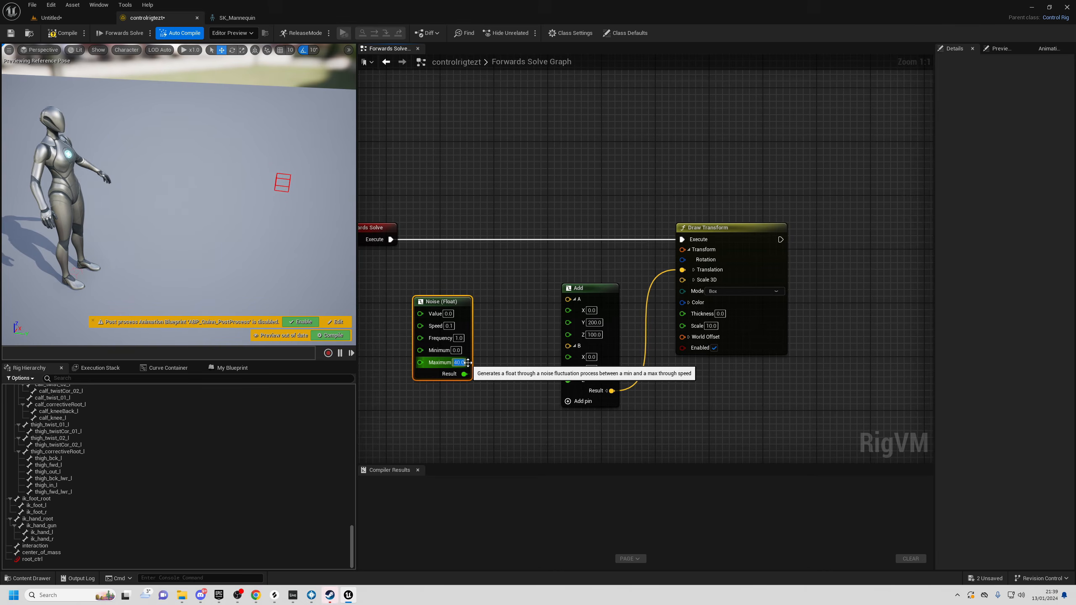
pyautogui.moveTo(297, 210); pyautogui.dragTo(261, 186, button='right')
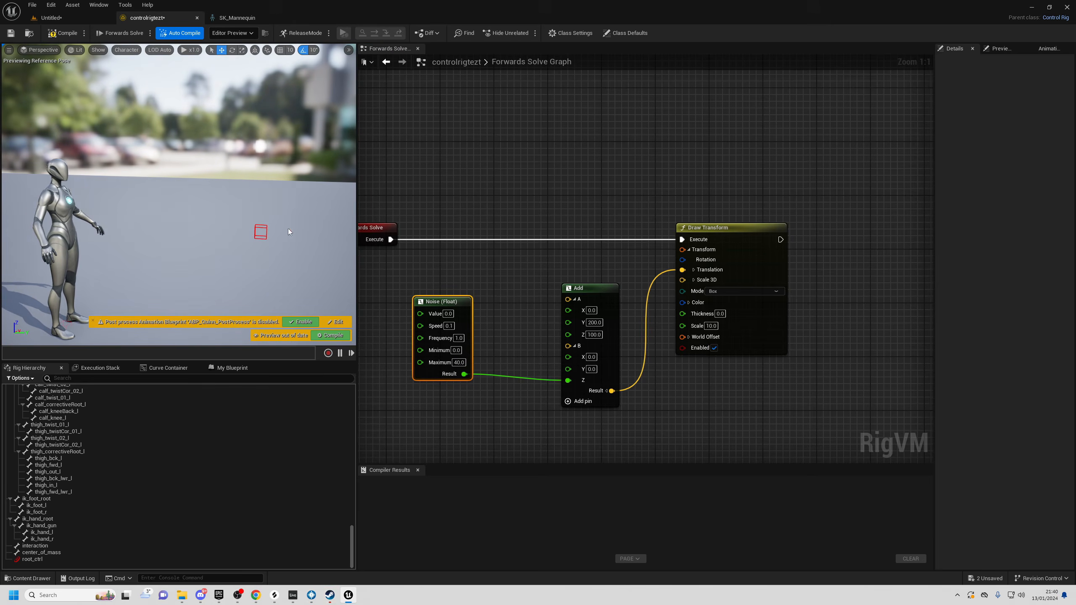
pyautogui.click(605, 339)
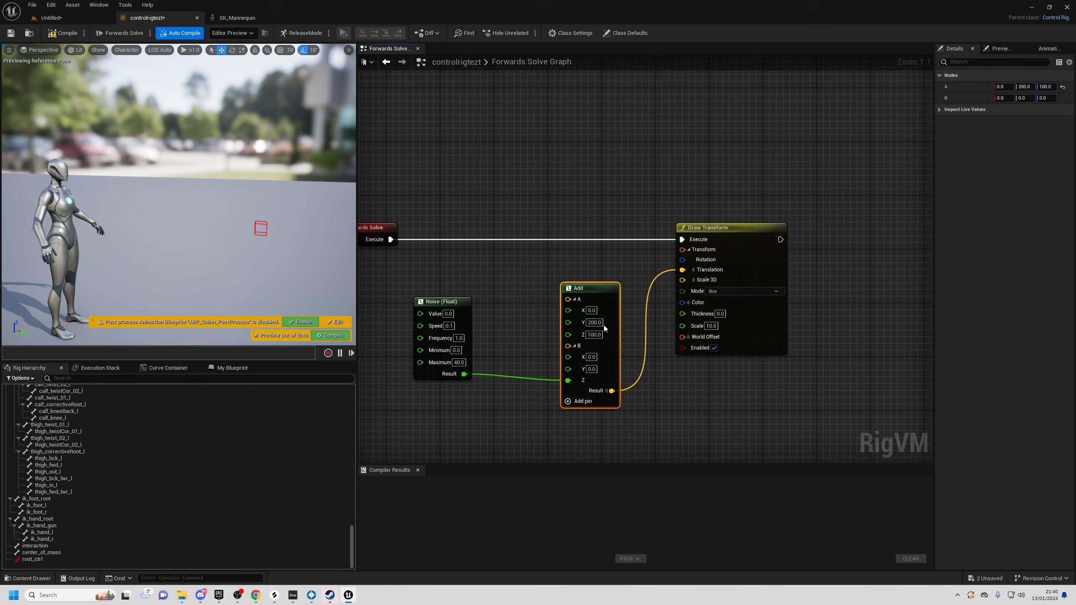
pyautogui.moveTo(540, 335); pyautogui.dragTo(543, 335, button='right')
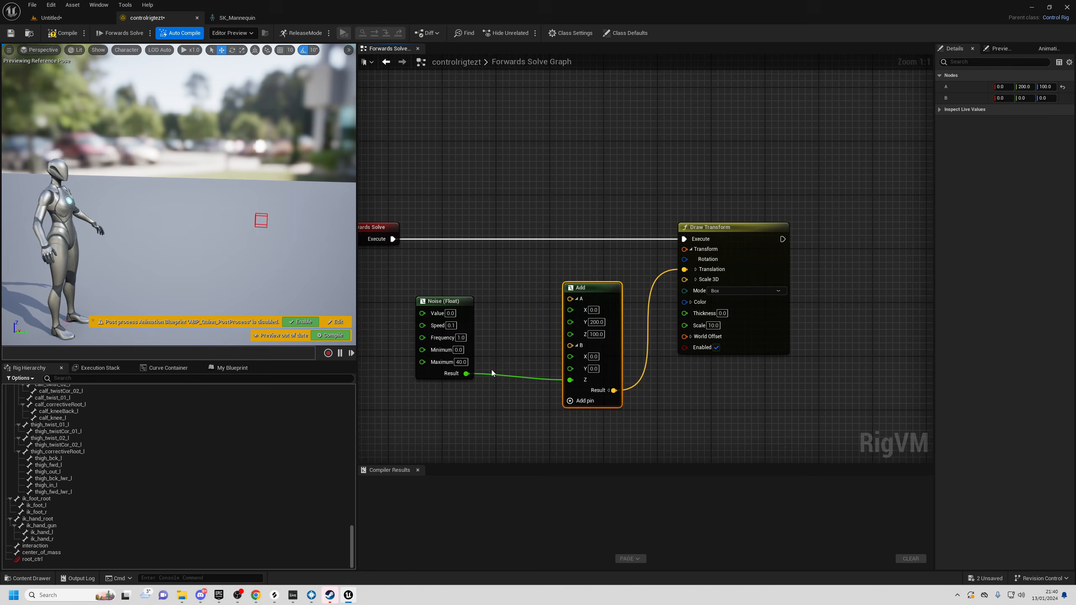
# - Set the Noise Speed to 4.0 and Maximum to 40.0, then break its link to B Z
pyautogui.moveTo(452, 327); pyautogui.dragTo(464, 325)
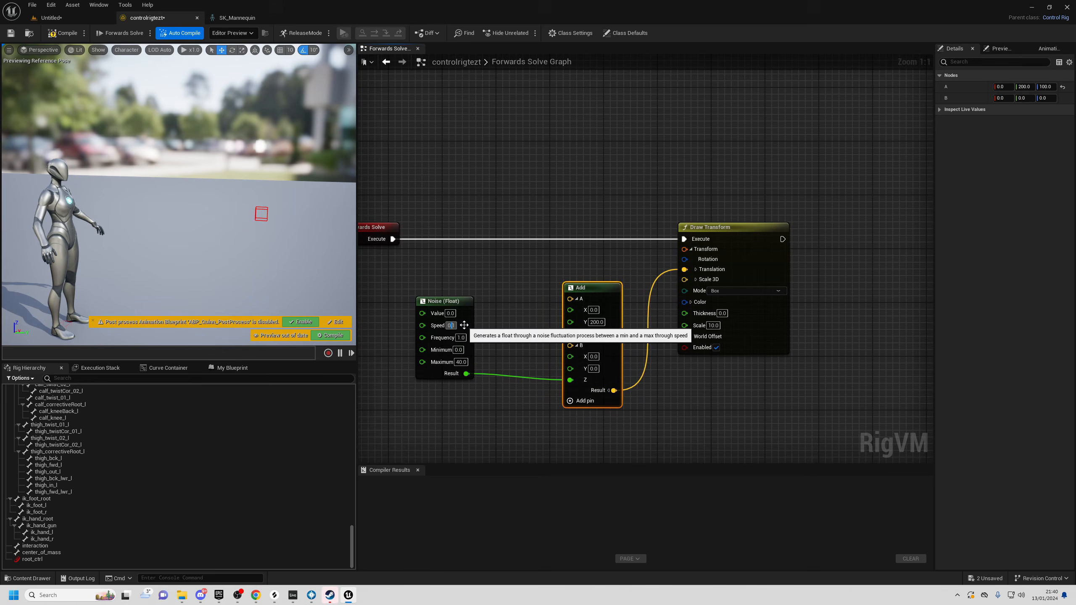
pyautogui.moveTo(271, 203)
pyautogui.mouseDown(button='right')
pyautogui.moveTo(294, 206)
pyautogui.moveTo(284, 205)
pyautogui.mouseUp(button='right')
pyautogui.moveTo(457, 361); pyautogui.dragTo(465, 361)
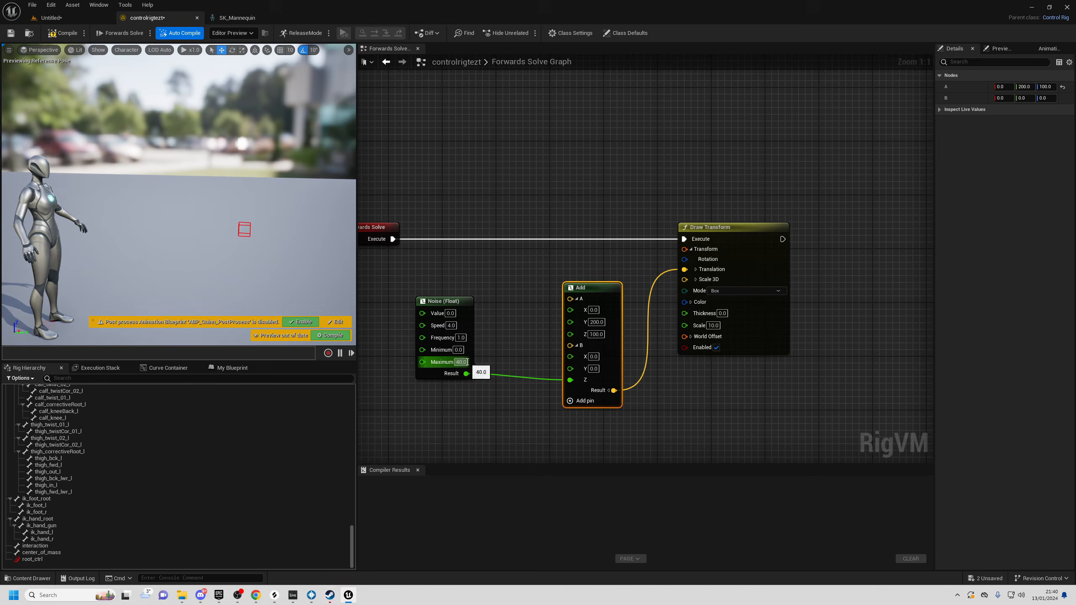
pyautogui.click(490, 318)
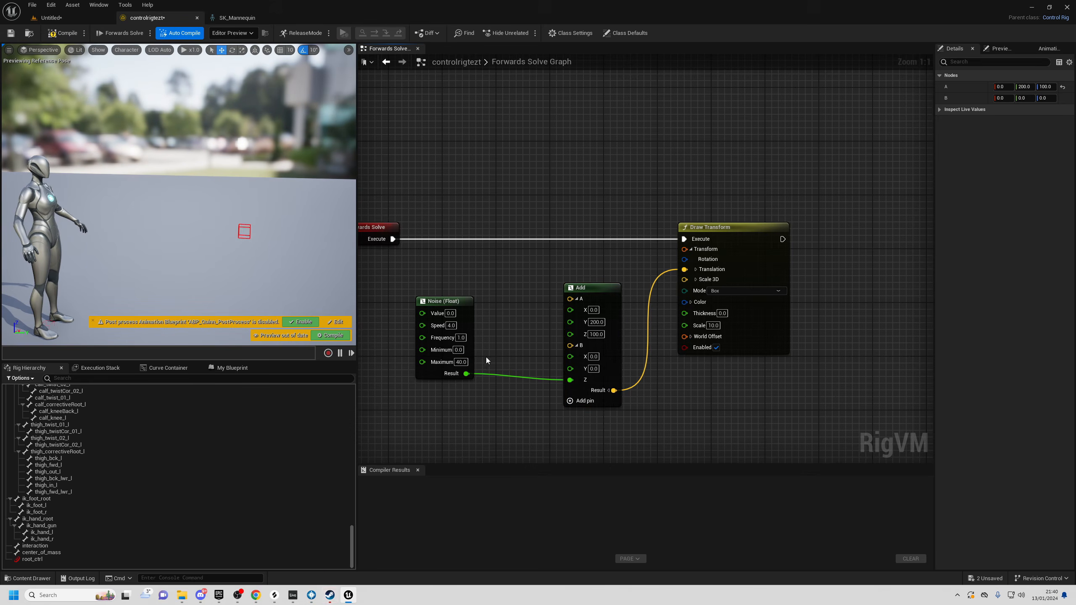
pyautogui.keyDown('alt'); pyautogui.click(467, 373); pyautogui.keyUp('alt')
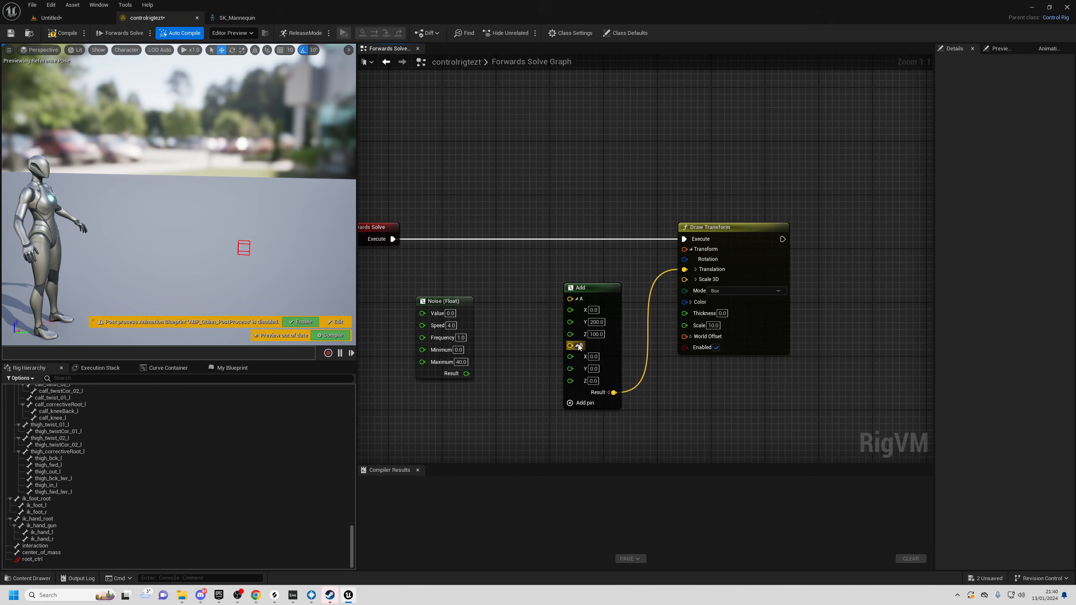
# - Add a Noise (Vector) node into Add's B and expand its Value, Speed and Frequency pins
pyautogui.rightClick(509, 337)
pyautogui.write('noise')
pyautogui.press('Return')
pyautogui.moveTo(536, 338); pyautogui.dragTo(516, 301)
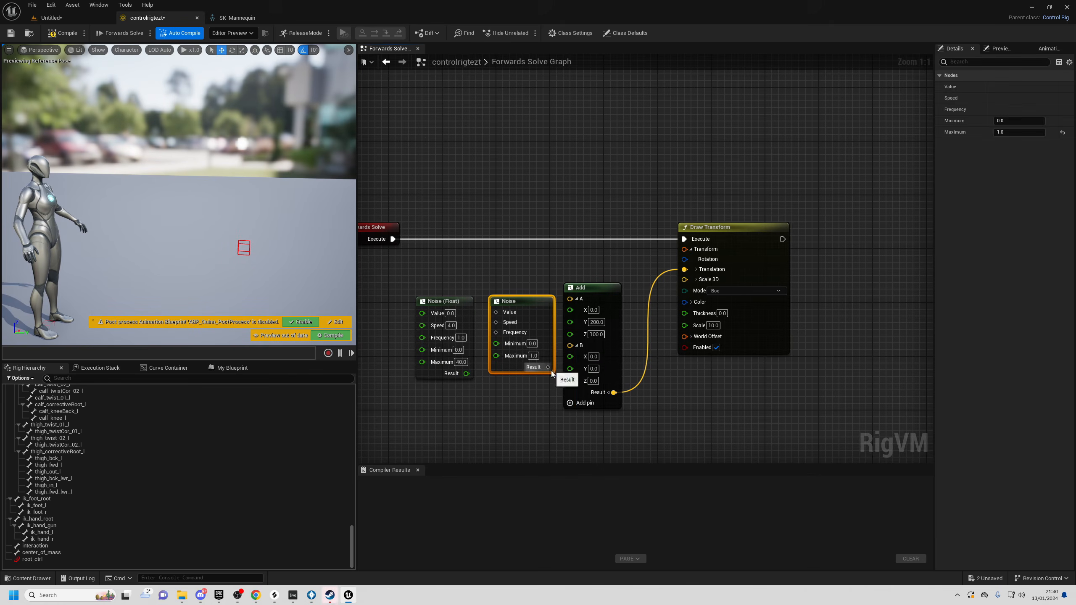
pyautogui.moveTo(547, 368); pyautogui.dragTo(571, 347)
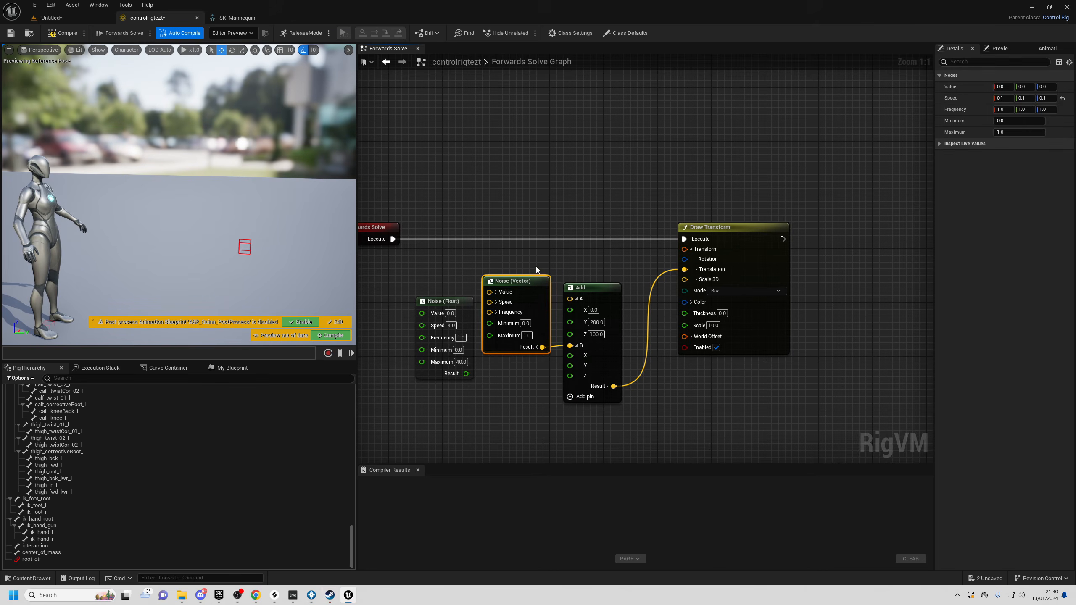
pyautogui.click(496, 292)
pyautogui.click(496, 339)
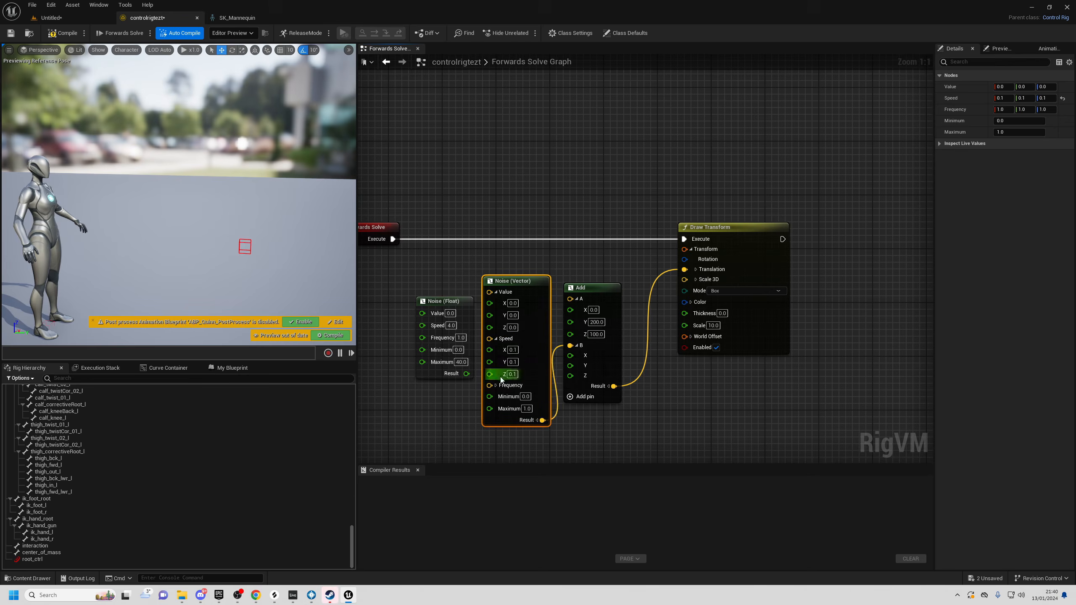
pyautogui.click(496, 385)
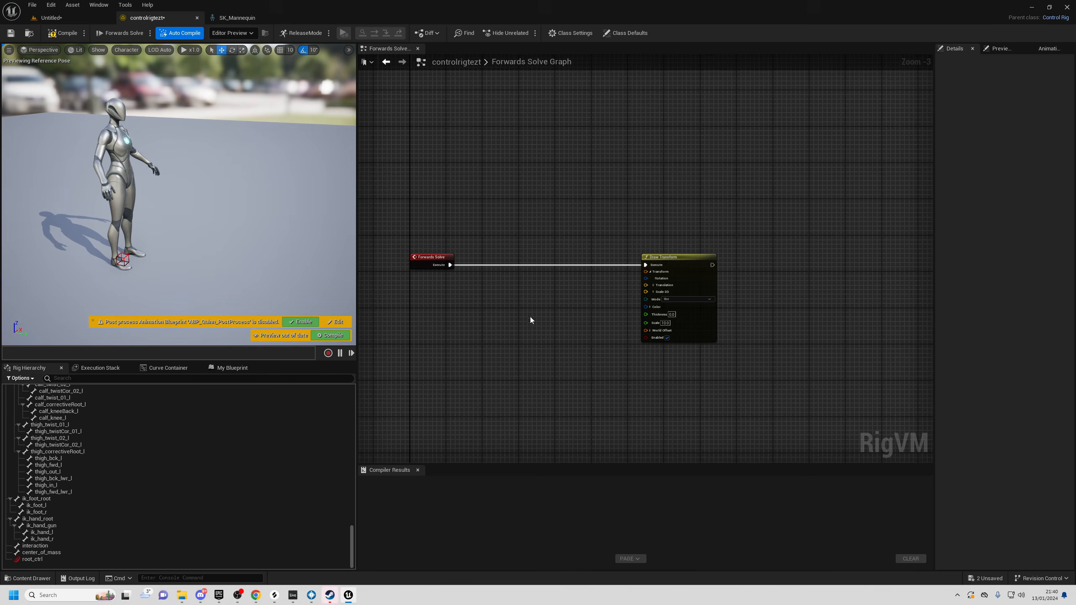
# - Create control root_ctrl_2 under root and place it raised beside the character
pyautogui.moveTo(356, 528); pyautogui.dragTo(358, 387)
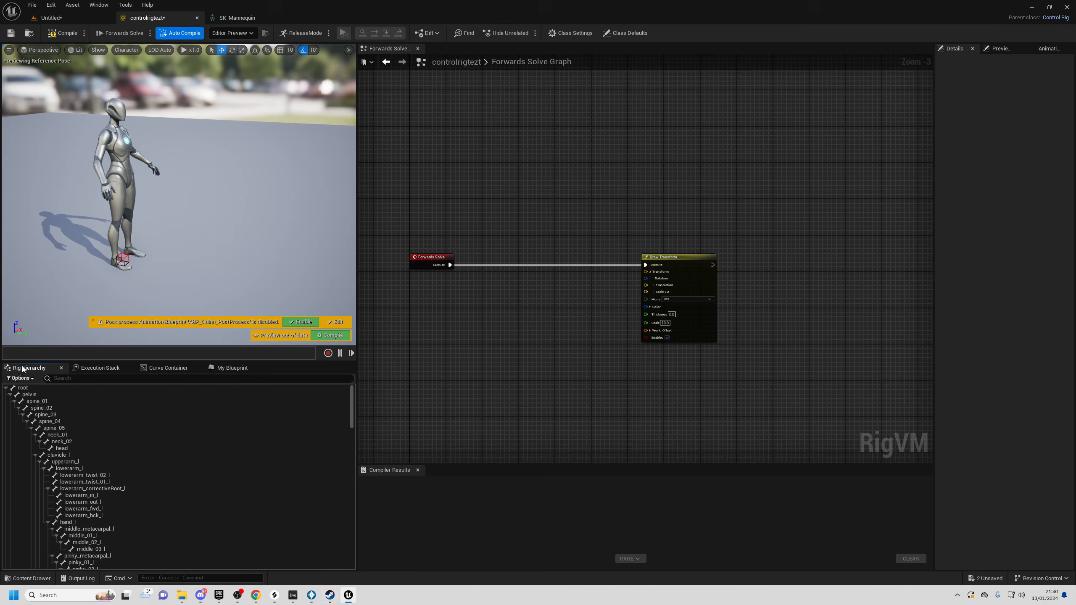
pyautogui.rightClick(23, 387)
pyautogui.moveTo(63, 163)
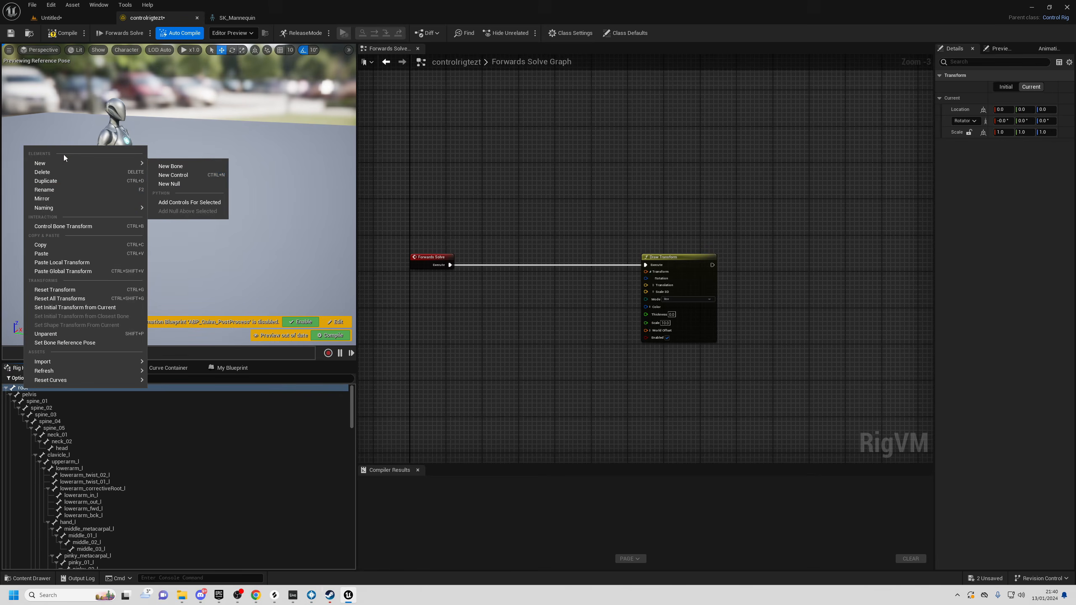
pyautogui.click(175, 175)
pyautogui.moveTo(351, 403); pyautogui.dragTo(352, 551)
pyautogui.moveTo(142, 263); pyautogui.dragTo(245, 115)
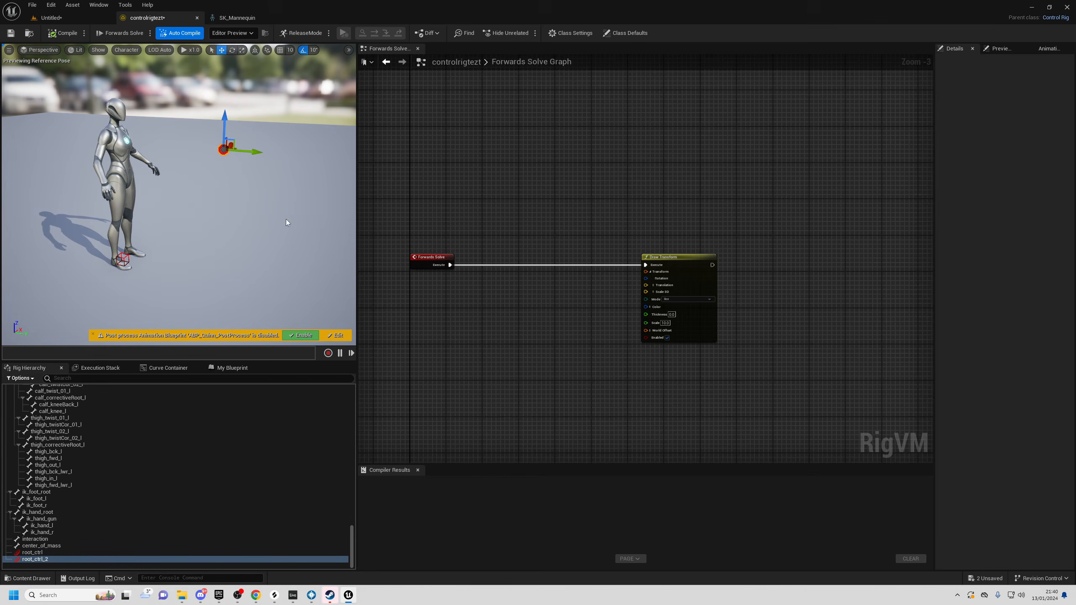
pyautogui.moveTo(282, 216); pyautogui.dragTo(281, 195, button='right')
pyautogui.scroll(2, 282, 195)
pyautogui.click(682, 335)
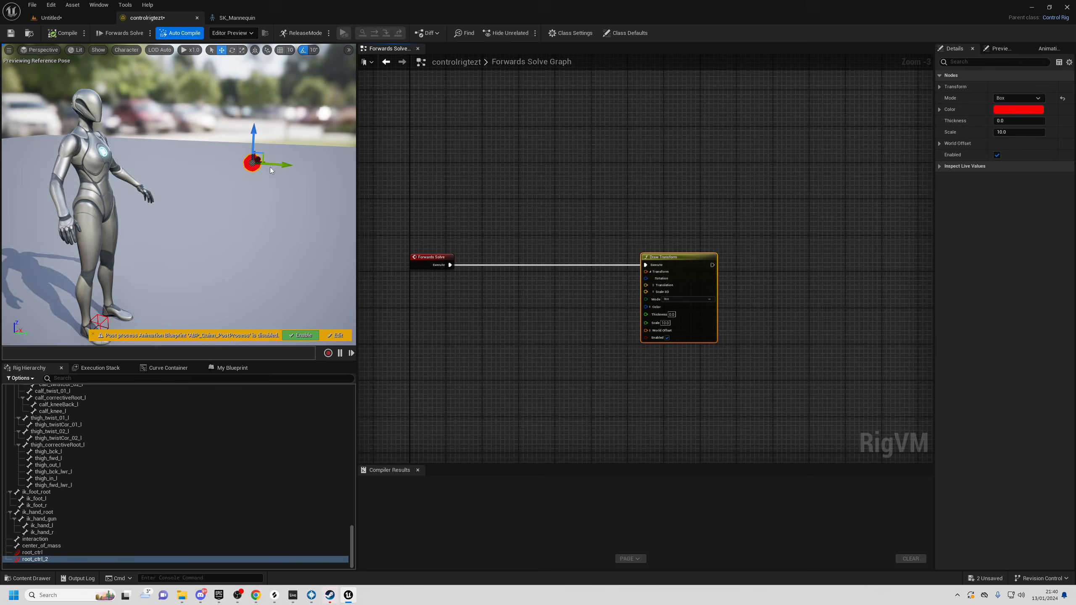
pyautogui.moveTo(272, 163); pyautogui.dragTo(289, 163)
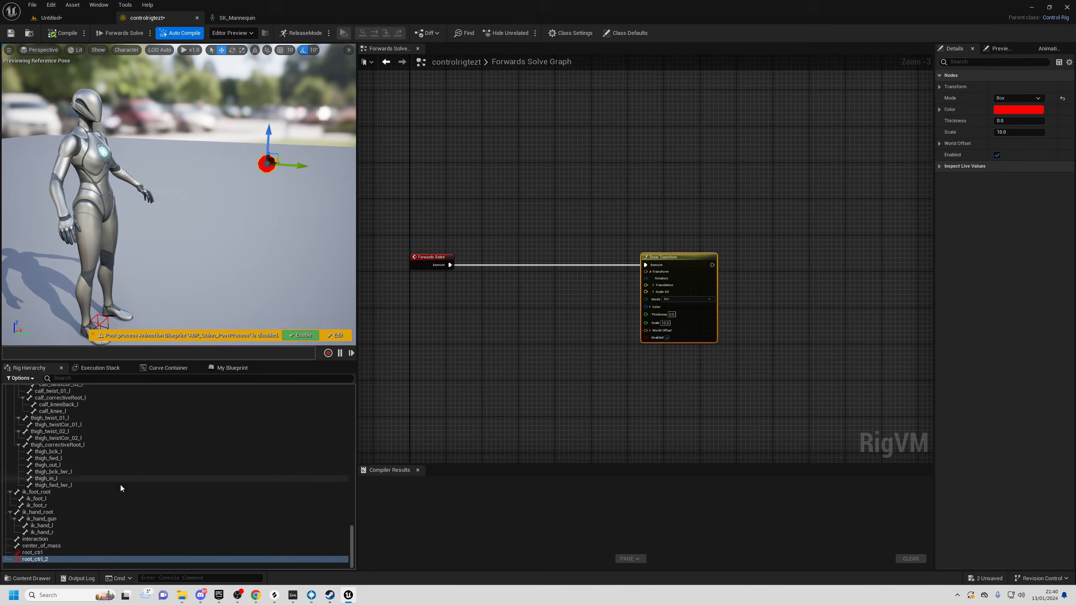
# - Drive Draw Transform's Translation from a Get Control node for root_ctrl_2, testing by moving it
pyautogui.moveTo(35, 559); pyautogui.dragTo(479, 317)
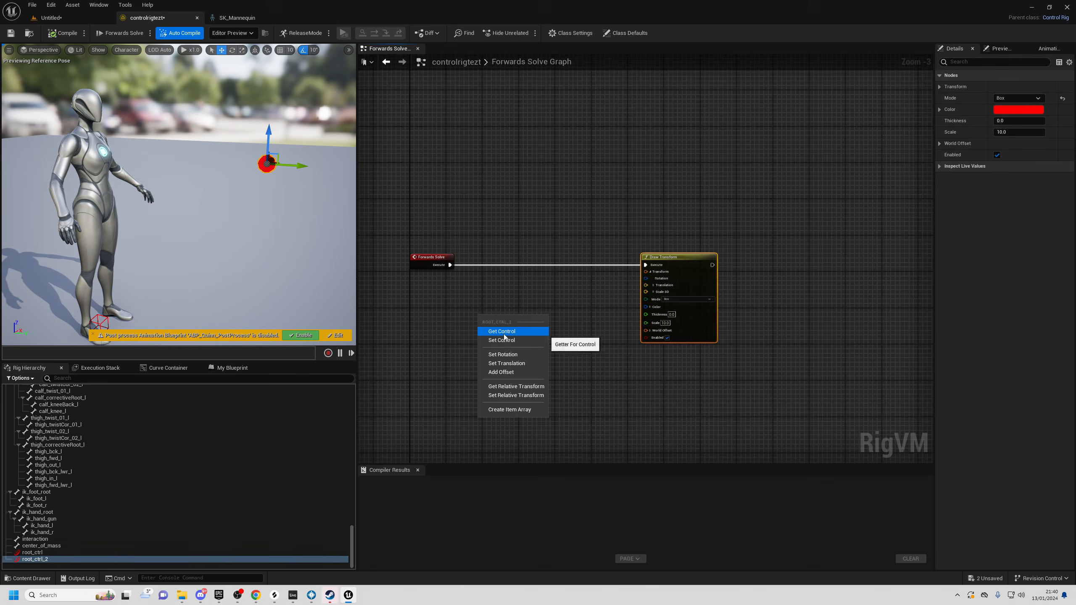
pyautogui.click(502, 331)
pyautogui.scroll(3, 527, 348)
pyautogui.moveTo(541, 306); pyautogui.dragTo(521, 291)
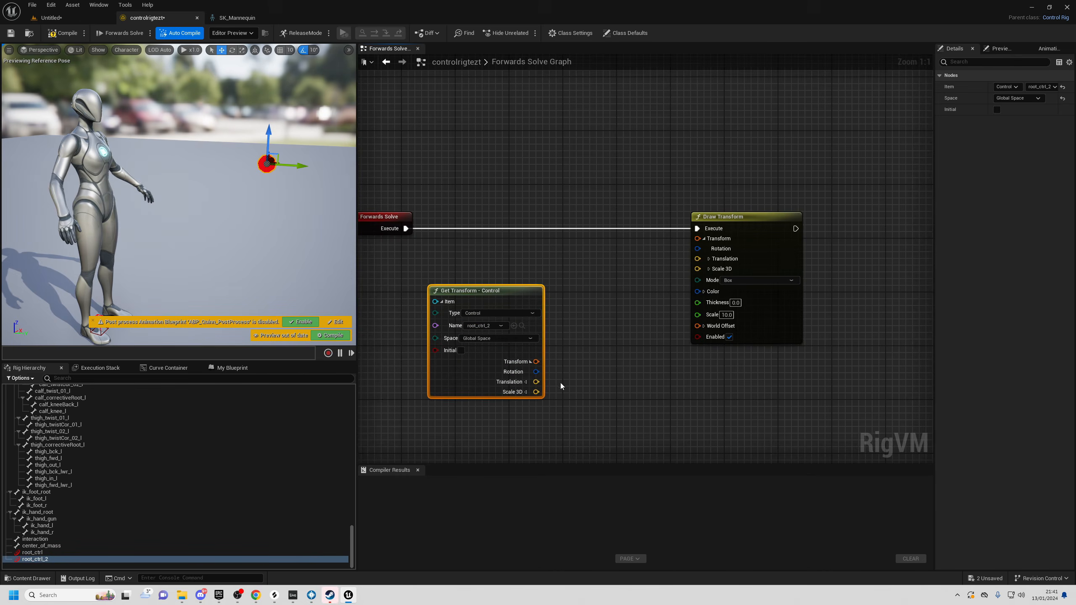
pyautogui.moveTo(558, 383); pyautogui.dragTo(517, 389, button='right')
pyautogui.moveTo(493, 386)
pyautogui.mouseDown()
pyautogui.moveTo(567, 377)
pyautogui.moveTo(656, 264)
pyautogui.mouseUp()
pyautogui.moveTo(319, 219)
pyautogui.mouseDown(button='right')
pyautogui.moveTo(292, 271)
pyautogui.moveTo(331, 212)
pyautogui.mouseUp(button='right')
pyautogui.moveTo(284, 216)
pyautogui.mouseDown()
pyautogui.moveTo(150, 250)
pyautogui.moveTo(312, 217)
pyautogui.moveTo(285, 211)
pyautogui.mouseUp()
pyautogui.moveTo(284, 211); pyautogui.dragTo(276, 191, button='right')
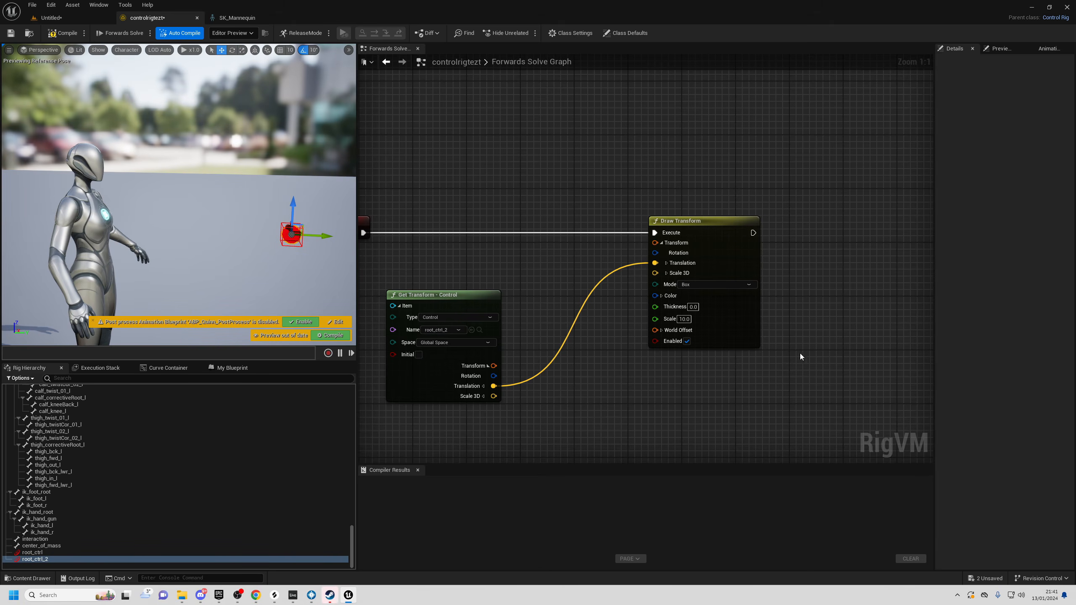
pyautogui.moveTo(785, 355); pyautogui.dragTo(612, 362, button='right')
# - Add an Aim node after Draw Transform acting on the head bone
pyautogui.rightClick(676, 240)
pyautogui.write('aim')
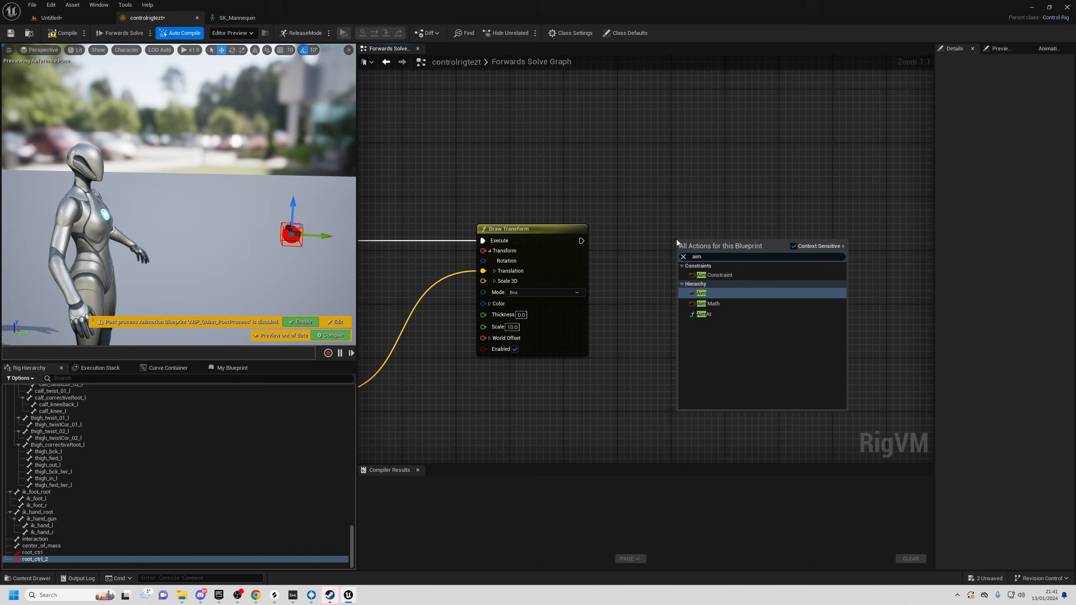
pyautogui.click(703, 293)
pyautogui.moveTo(644, 257); pyautogui.dragTo(577, 259, button='right')
pyautogui.moveTo(515, 244); pyautogui.dragTo(621, 260)
pyautogui.moveTo(641, 249); pyautogui.dragTo(688, 236)
pyautogui.moveTo(686, 263); pyautogui.dragTo(578, 265, button='right')
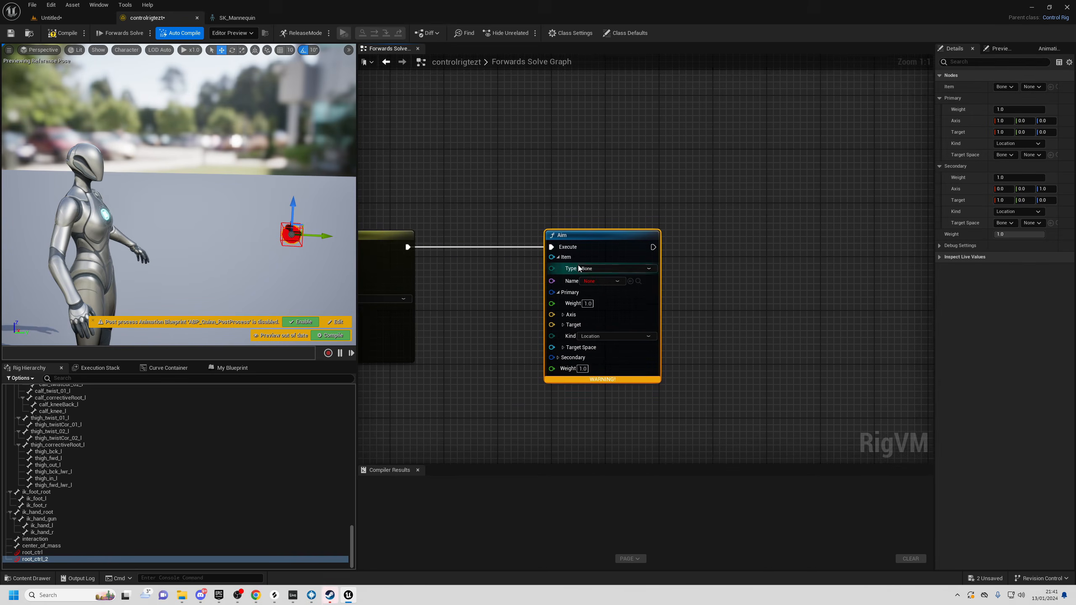
pyautogui.click(597, 281)
pyautogui.click(606, 295)
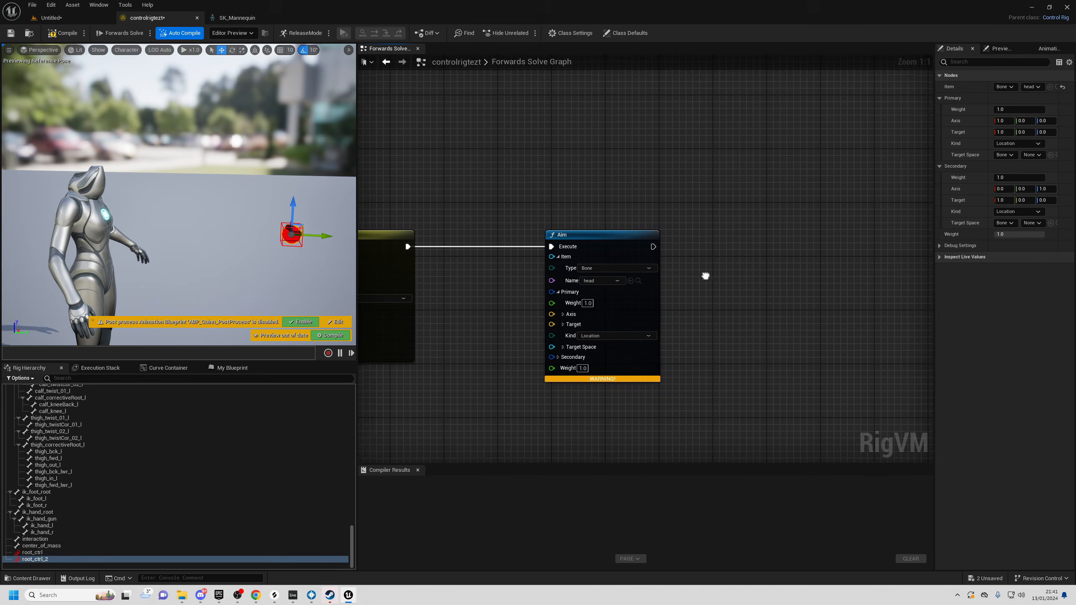
# - Wire root_ctrl_2's Translation into the Aim node's Primary Target
pyautogui.moveTo(704, 276); pyautogui.dragTo(686, 240, button='right')
pyautogui.moveTo(482, 284); pyautogui.dragTo(636, 276, button='right')
pyautogui.scroll(-1, 627, 278)
pyautogui.moveTo(554, 301); pyautogui.dragTo(711, 263, button='right')
pyautogui.moveTo(462, 302)
pyautogui.mouseDown()
pyautogui.moveTo(485, 337)
pyautogui.moveTo(838, 242)
pyautogui.mouseUp()
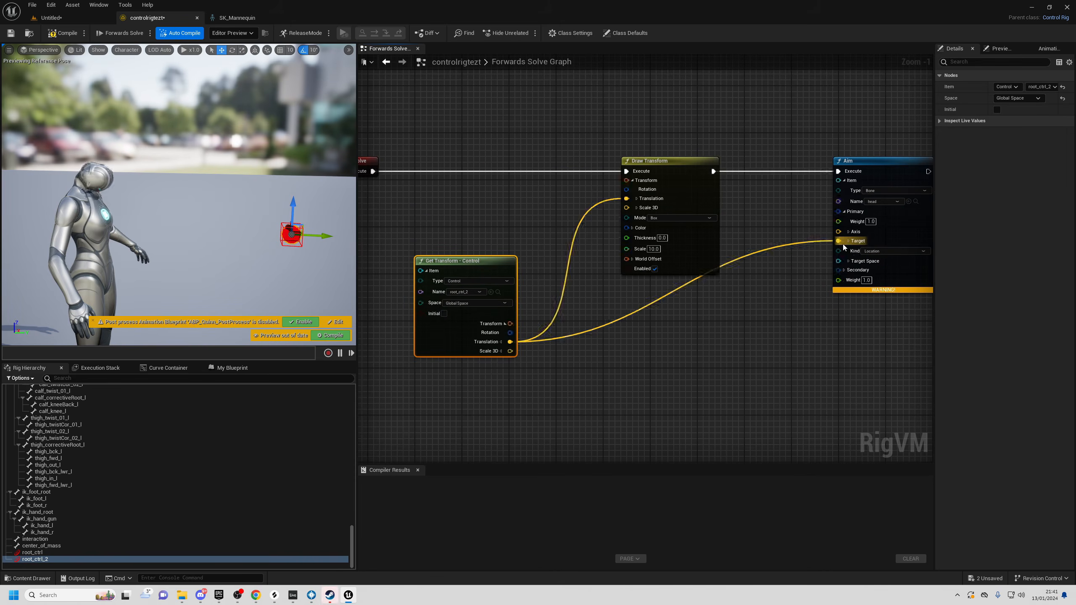
pyautogui.moveTo(869, 306); pyautogui.dragTo(718, 310, button='right')
pyautogui.scroll(1, 634, 275)
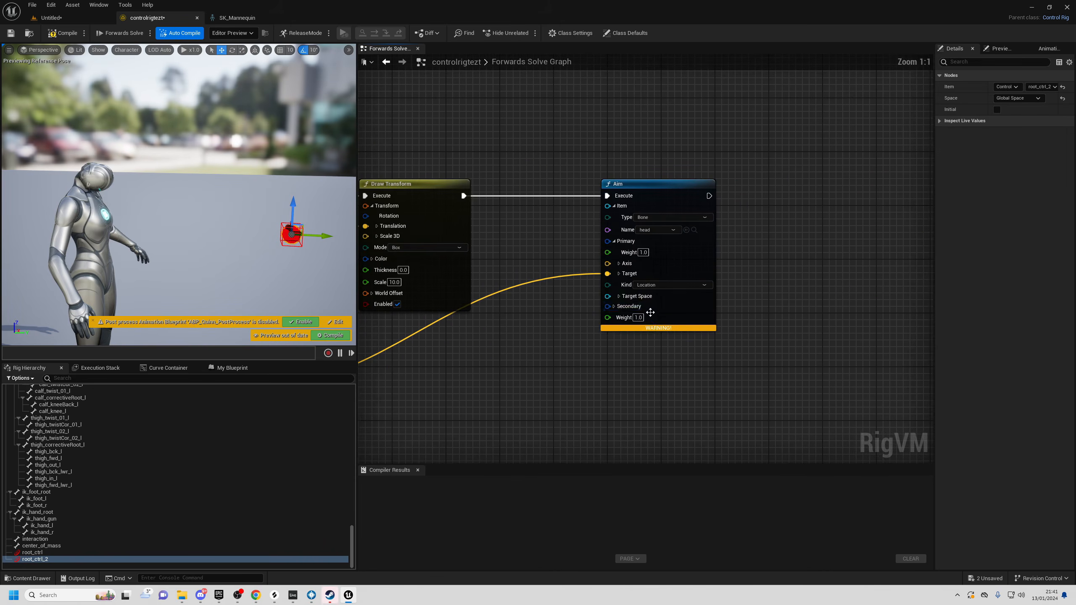
# - Set Aim's Secondary Target to X 0, Z 1000 and expand the Primary and Secondary Axis pins
pyautogui.click(615, 307)
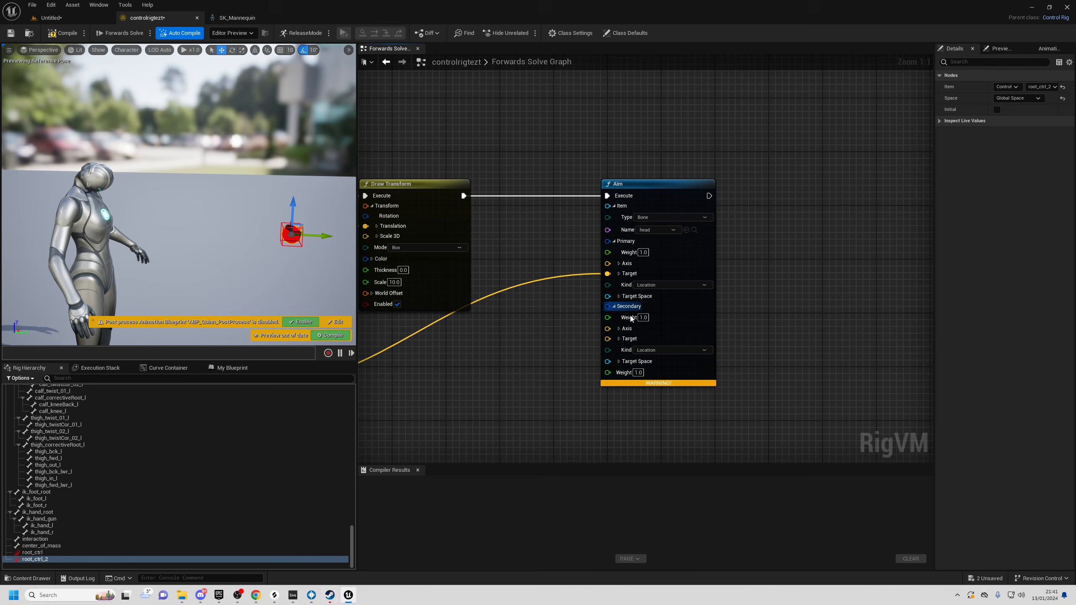
pyautogui.click(639, 339)
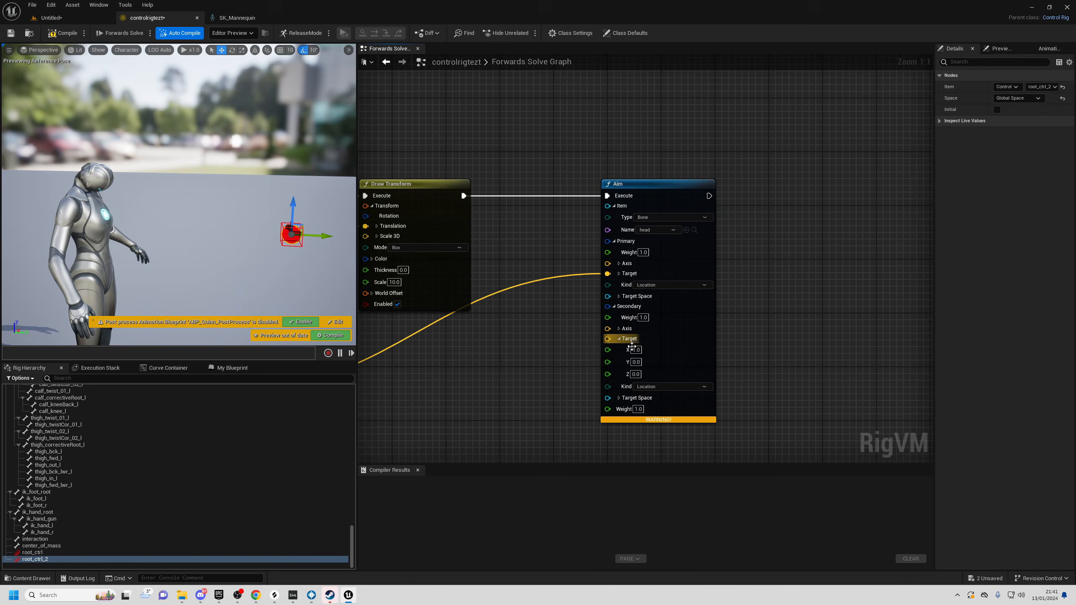
pyautogui.click(636, 350)
pyautogui.write('0')
pyautogui.press('Tab')
pyautogui.press('Tab')
pyautogui.write('1000')
pyautogui.press('Return')
pyautogui.moveTo(238, 212)
pyautogui.mouseDown(button='right')
pyautogui.moveTo(224, 218)
pyautogui.moveTo(288, 136)
pyautogui.moveTo(251, 203)
pyautogui.mouseUp(button='right')
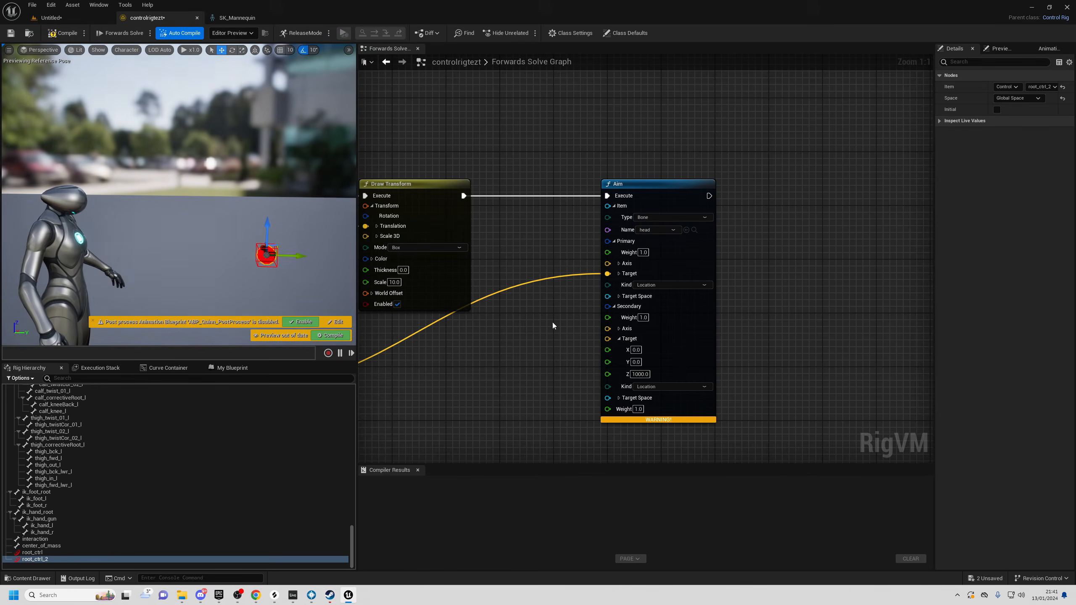
pyautogui.click(629, 264)
pyautogui.click(620, 365)
pyautogui.moveTo(669, 290); pyautogui.dragTo(671, 206, button='right')
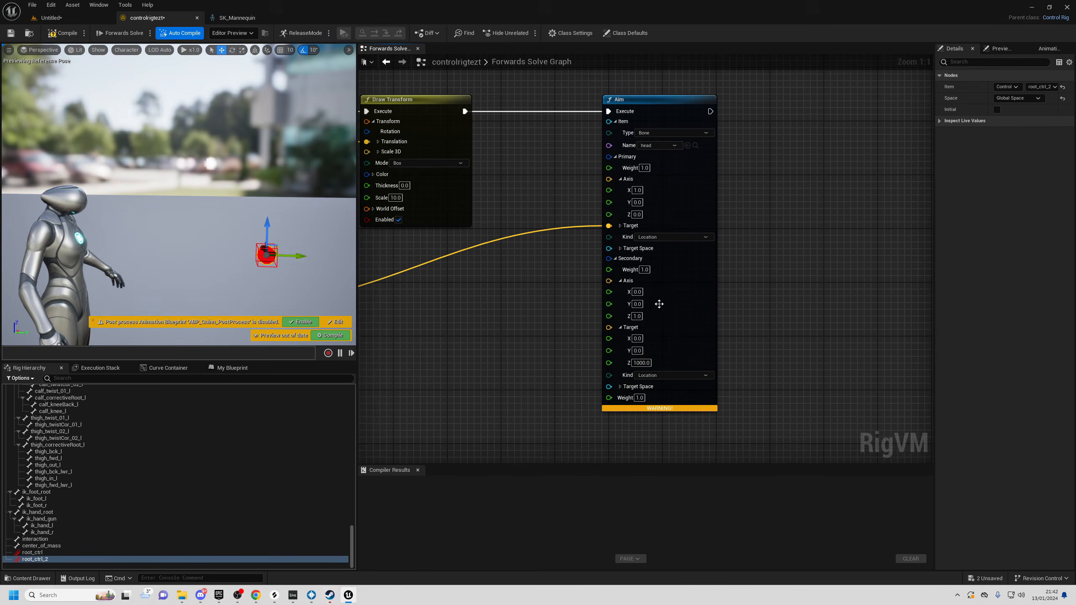
pyautogui.click(237, 17)
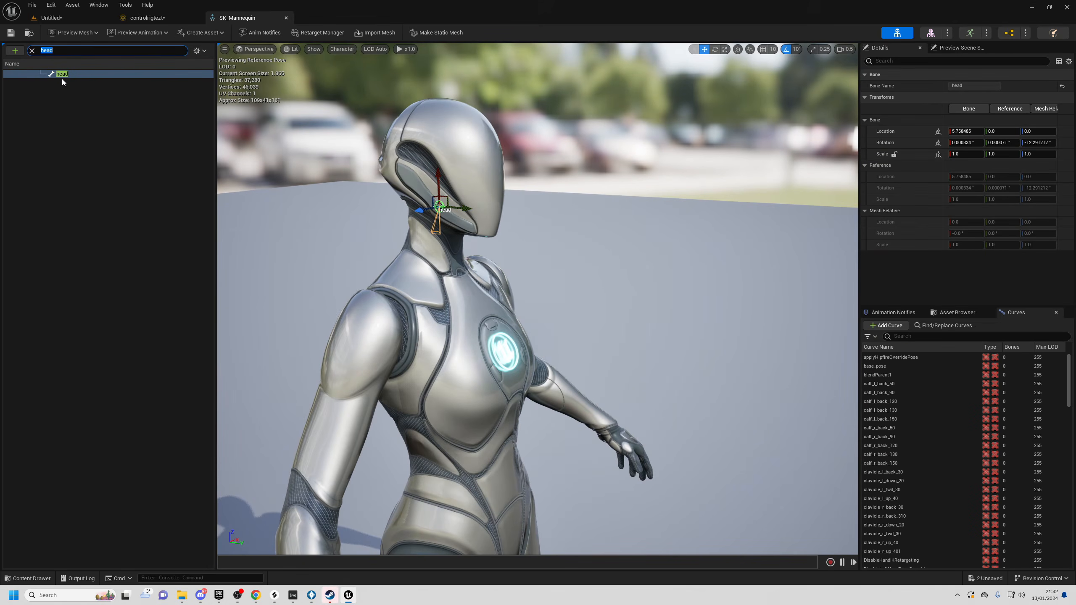
pyautogui.moveTo(472, 202)
pyautogui.mouseDown(button='right')
pyautogui.moveTo(449, 204)
pyautogui.moveTo(472, 202)
pyautogui.mouseUp(button='right')
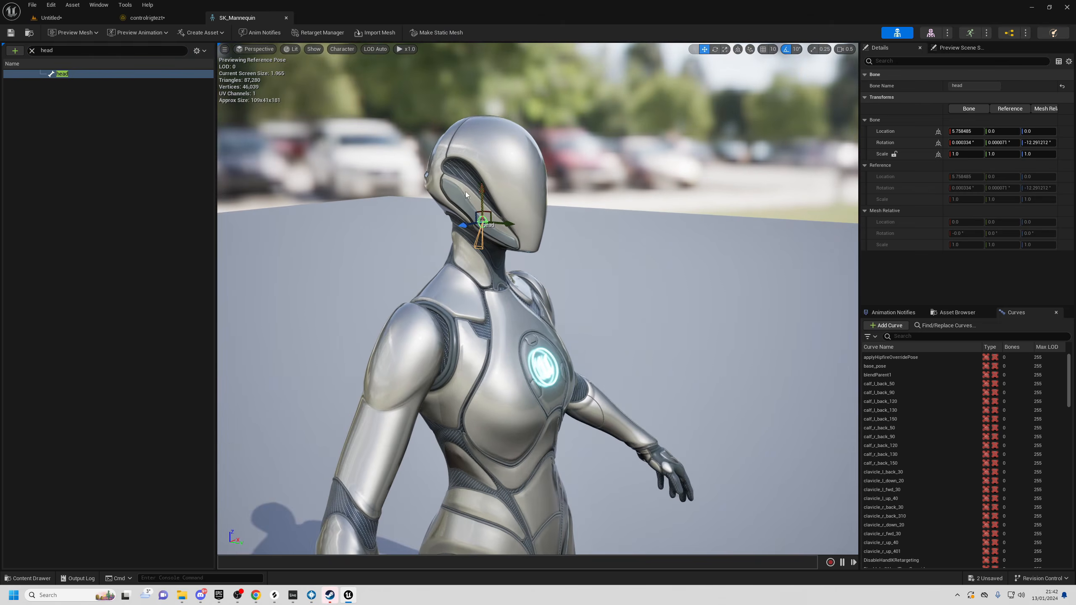
pyautogui.moveTo(486, 243); pyautogui.dragTo(491, 305, button='right')
pyautogui.press('w')
pyautogui.moveTo(690, 338); pyautogui.dragTo(729, 320, button='right')
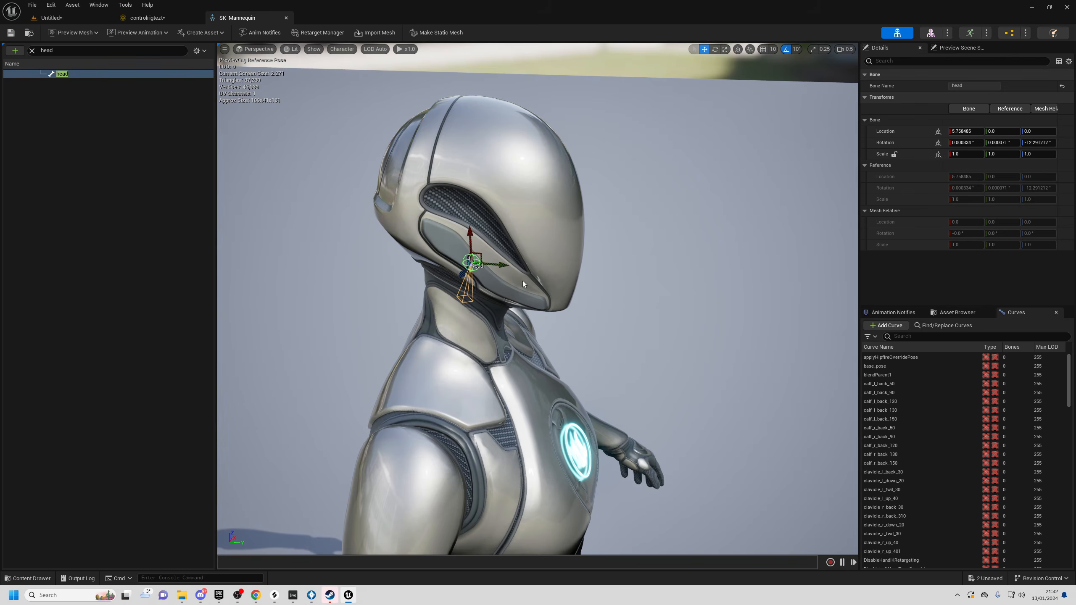
pyautogui.moveTo(516, 389); pyautogui.dragTo(220, 545, button='right')
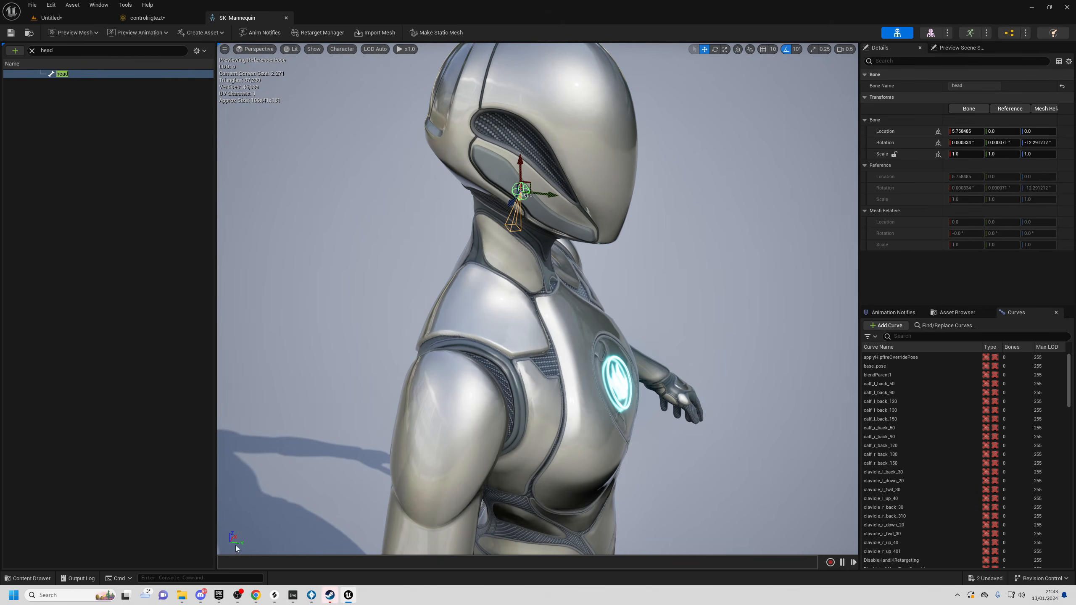
pyautogui.moveTo(550, 238); pyautogui.dragTo(549, 234, button='right')
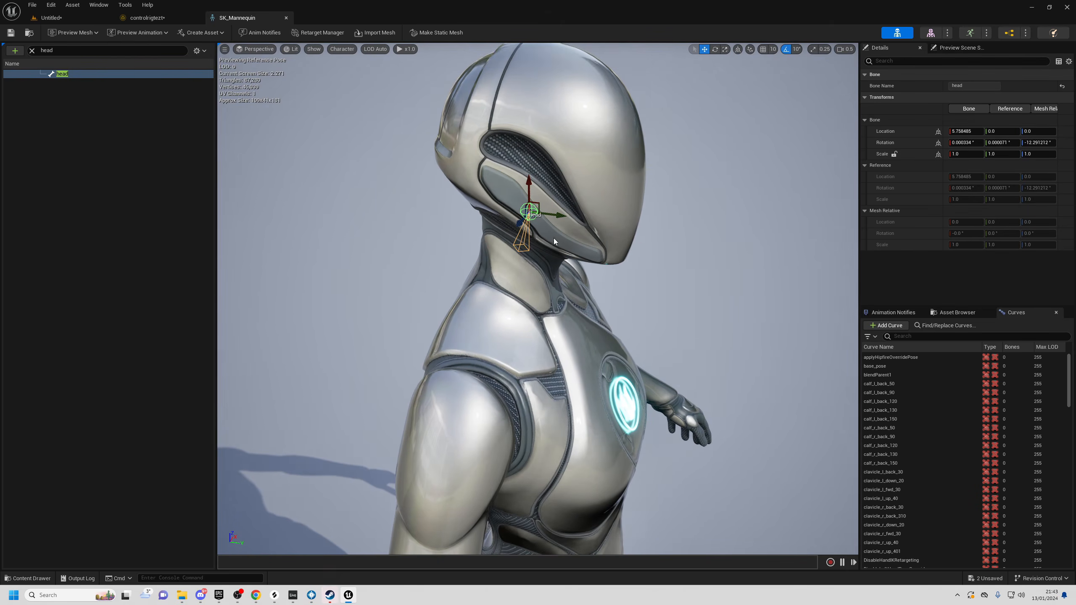
# - Set the Primary Axis X to 0 and check the head bone's orientation in the skeleton
pyautogui.click(157, 19)
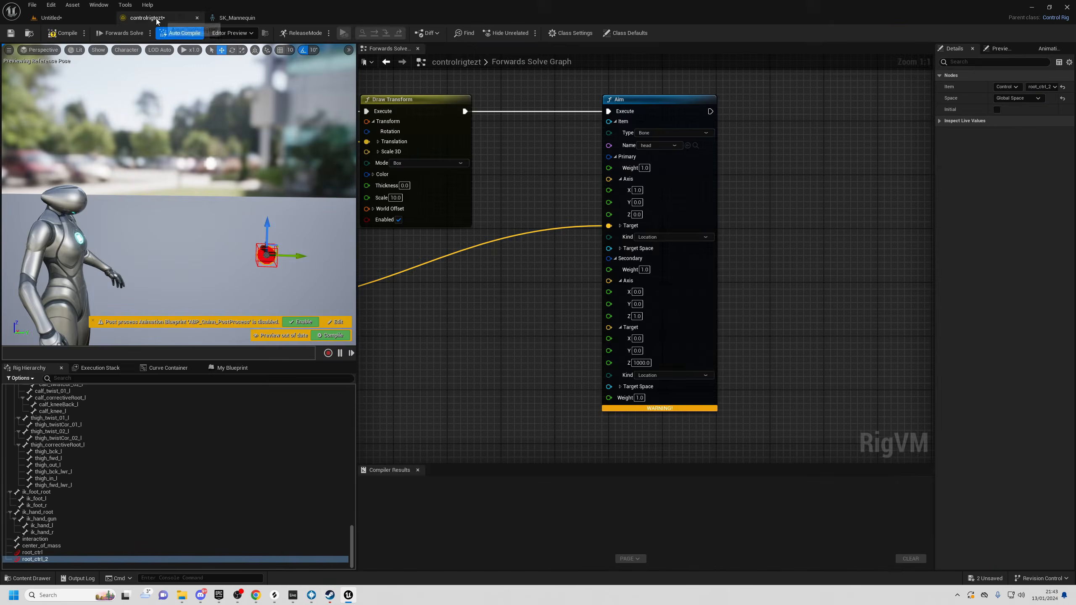
pyautogui.moveTo(718, 270); pyautogui.dragTo(692, 303, button='right')
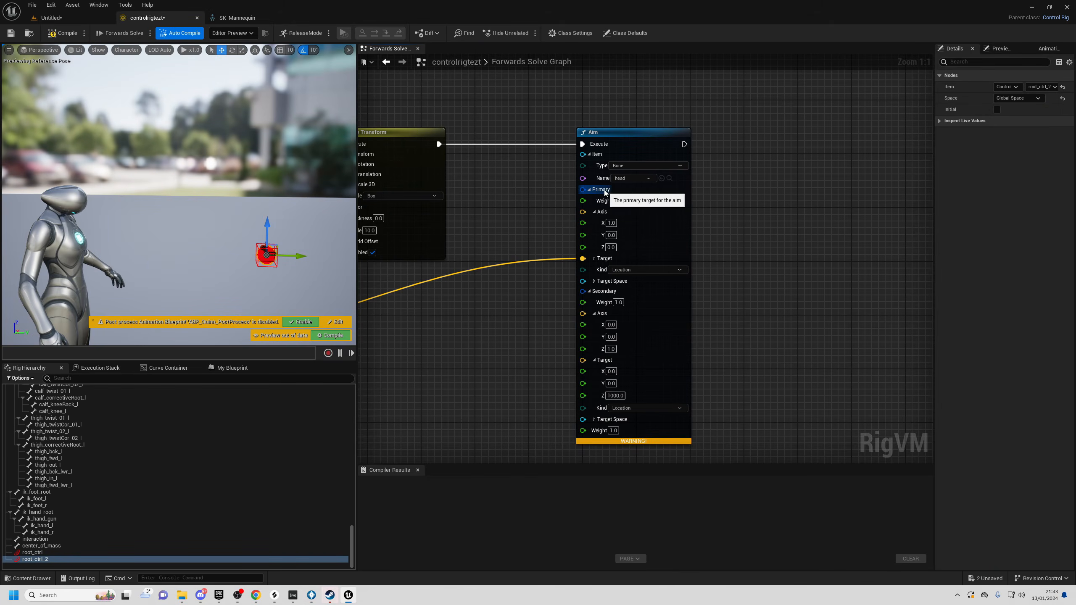
pyautogui.write('0')
pyautogui.press('Tab')
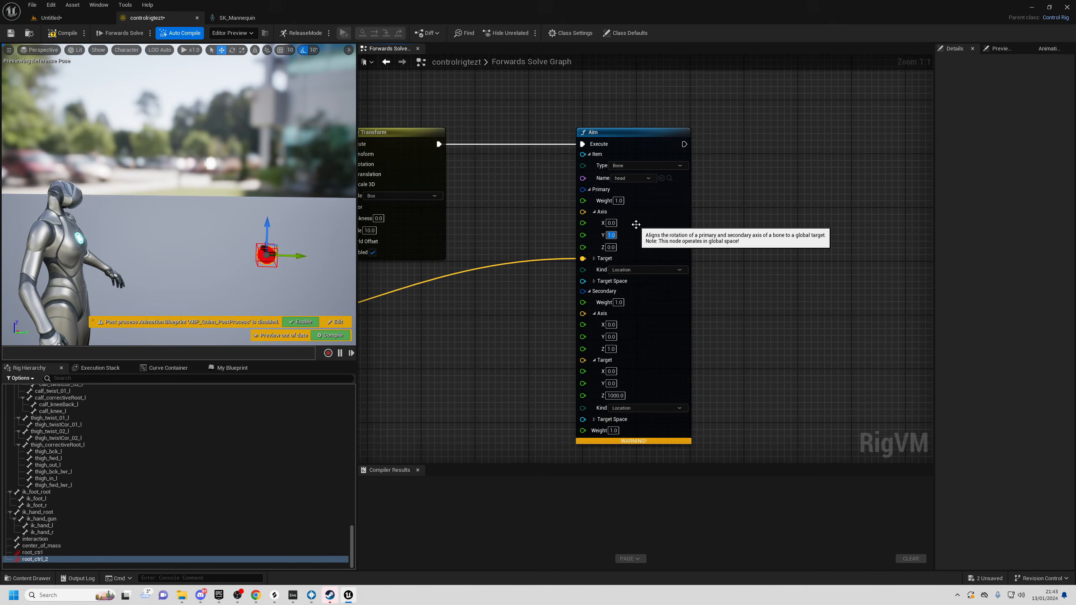
pyautogui.click(237, 17)
pyautogui.moveTo(538, 297); pyautogui.dragTo(530, 262, button='right')
pyautogui.moveTo(644, 190); pyautogui.dragTo(644, 313, button='right')
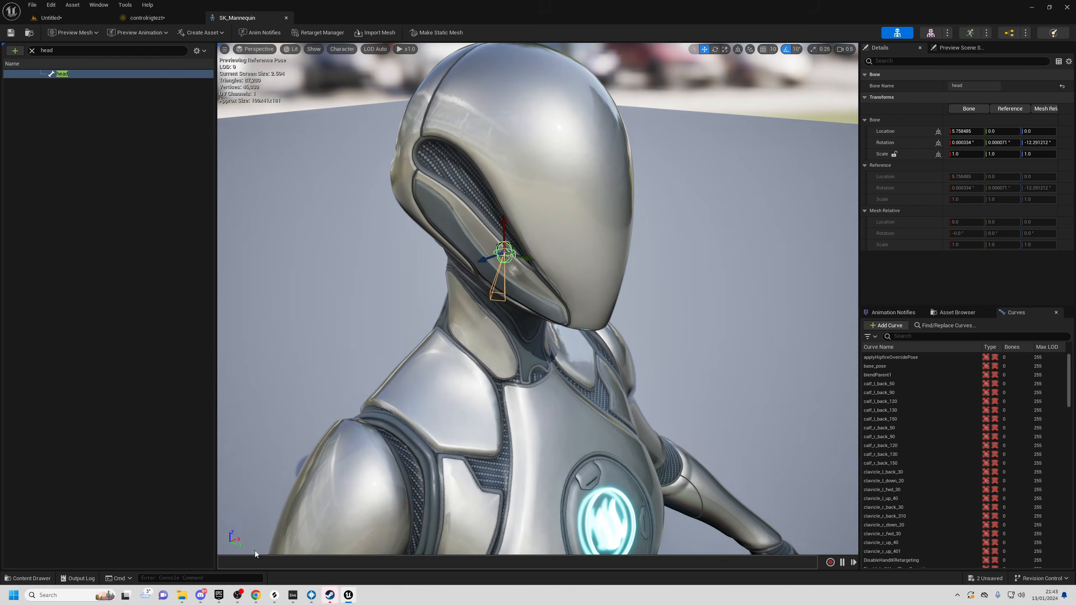
pyautogui.click(159, 19)
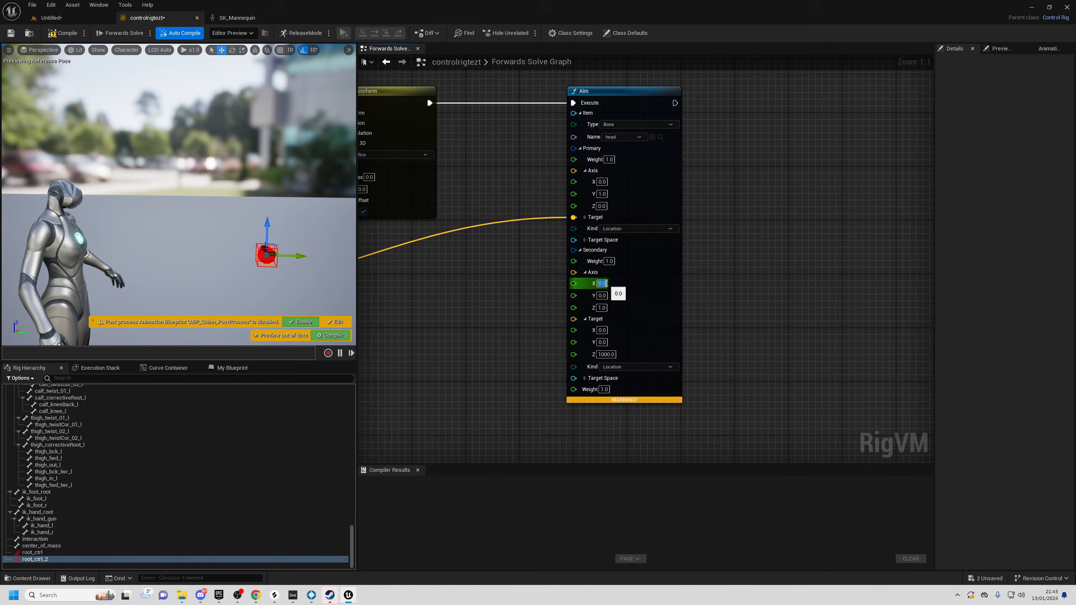
# - Set the head Aim's Secondary Axis to (1, 0, 0)
pyautogui.write('1')
pyautogui.press('Tab')
pyautogui.press('Tab')
pyautogui.write('0')
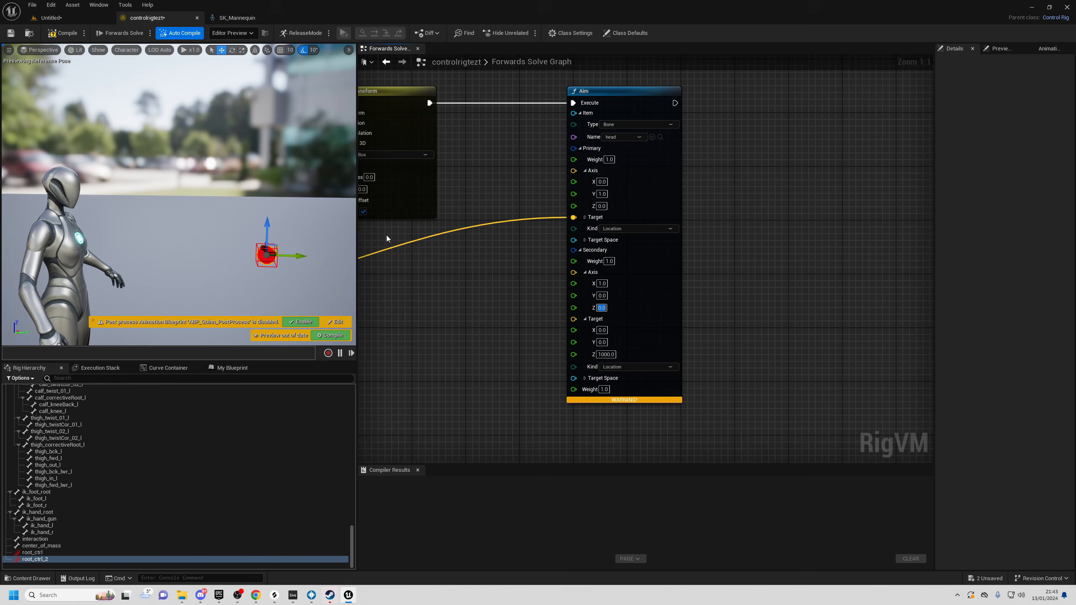
pyautogui.press('Return')
# - Move root_ctrl_2 up, down and around to confirm the head follows it
pyautogui.keyDown('alt'); pyautogui.moveTo(229, 229); pyautogui.dragTo(232, 258); pyautogui.keyUp('alt')
pyautogui.moveTo(233, 211); pyautogui.dragTo(235, 89)
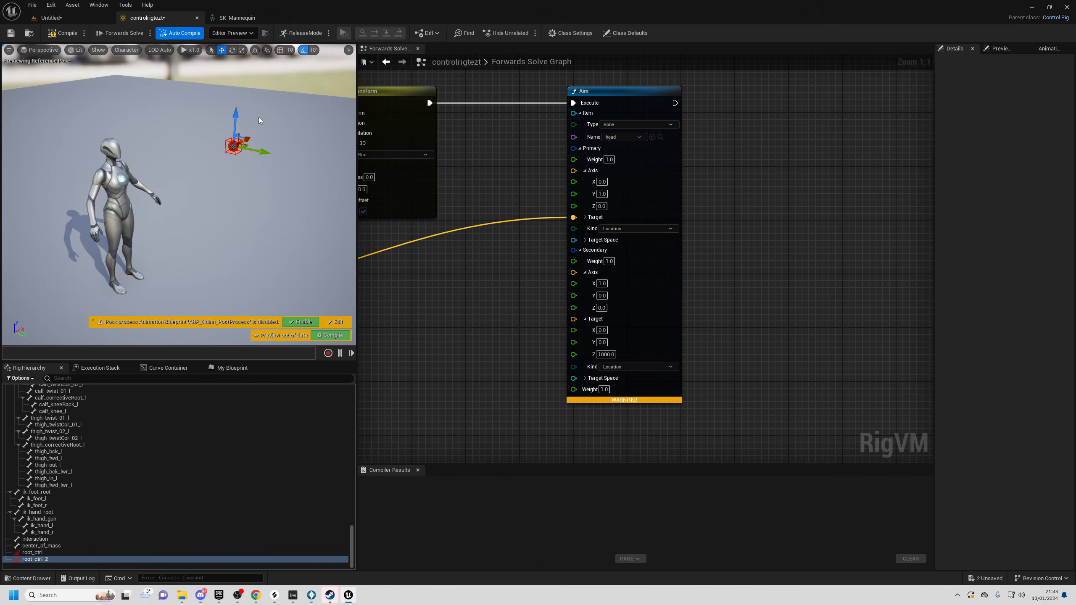
pyautogui.moveTo(185, 188)
pyautogui.mouseDown(button='right')
pyautogui.moveTo(153, 194)
pyautogui.moveTo(185, 188)
pyautogui.mouseUp(button='right')
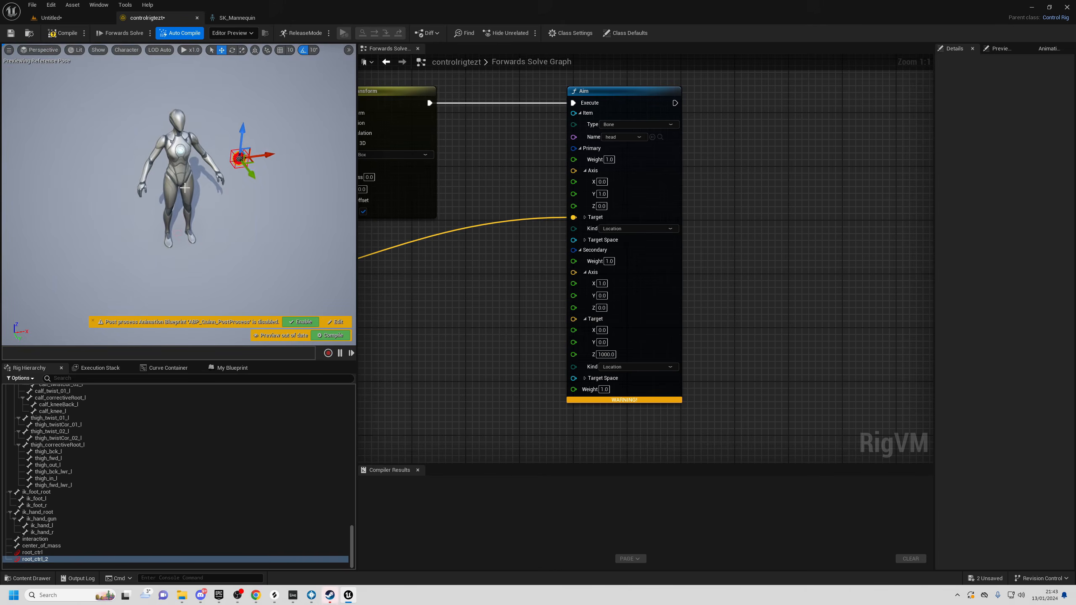
pyautogui.moveTo(256, 163); pyautogui.dragTo(218, 189)
pyautogui.moveTo(218, 189); pyautogui.dragTo(244, 181, button='right')
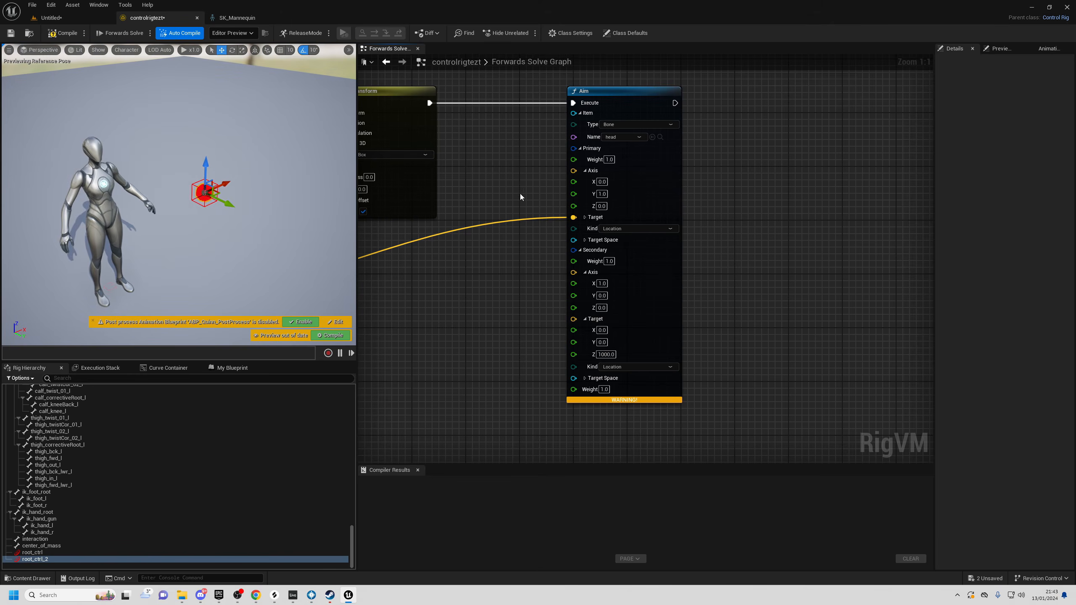
pyautogui.moveTo(545, 157); pyautogui.dragTo(500, 197, button='right')
pyautogui.scroll(-2, 500, 197)
# - Duplicate the head Aim node and connect the copy into the execution flow
pyautogui.moveTo(501, 179); pyautogui.dragTo(564, 244)
pyautogui.hotkey('ctrl', 'c')
pyautogui.hotkey('ctrl', 'v')
pyautogui.moveTo(702, 164); pyautogui.dragTo(697, 154)
pyautogui.moveTo(597, 159); pyautogui.dragTo(651, 159)
# - Point the duplicate Aim at spine_03 with its Primary Target fed by root_ctrl_2's Translation
pyautogui.click(685, 185)
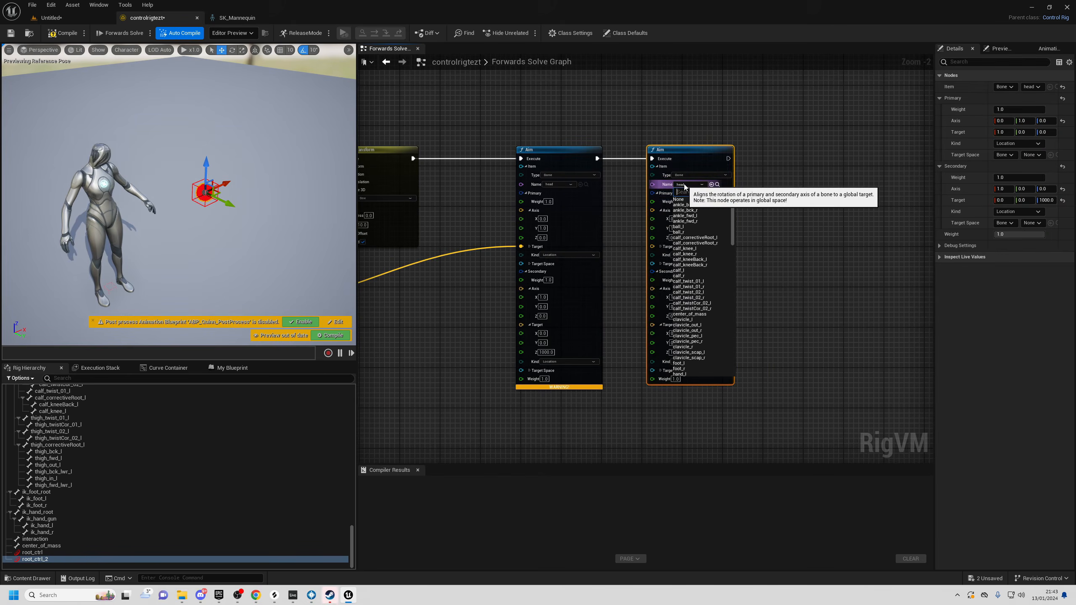
pyautogui.write('spine')
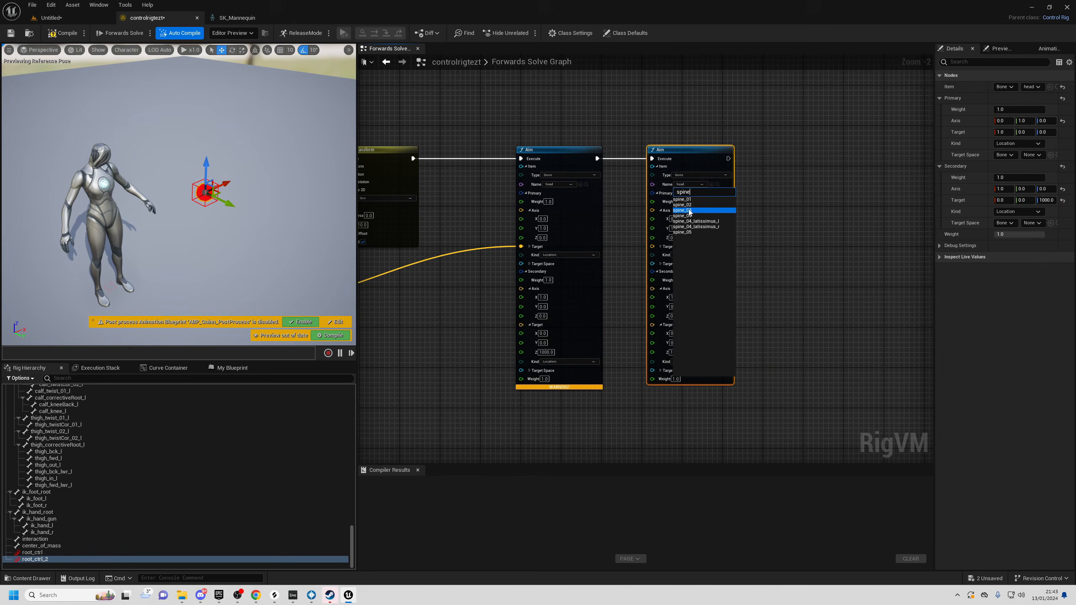
pyautogui.click(689, 211)
pyautogui.moveTo(789, 287)
pyautogui.mouseDown(button='right')
pyautogui.moveTo(740, 257)
pyautogui.moveTo(805, 234)
pyautogui.mouseUp(button='right')
pyautogui.scroll(-1, 740, 257)
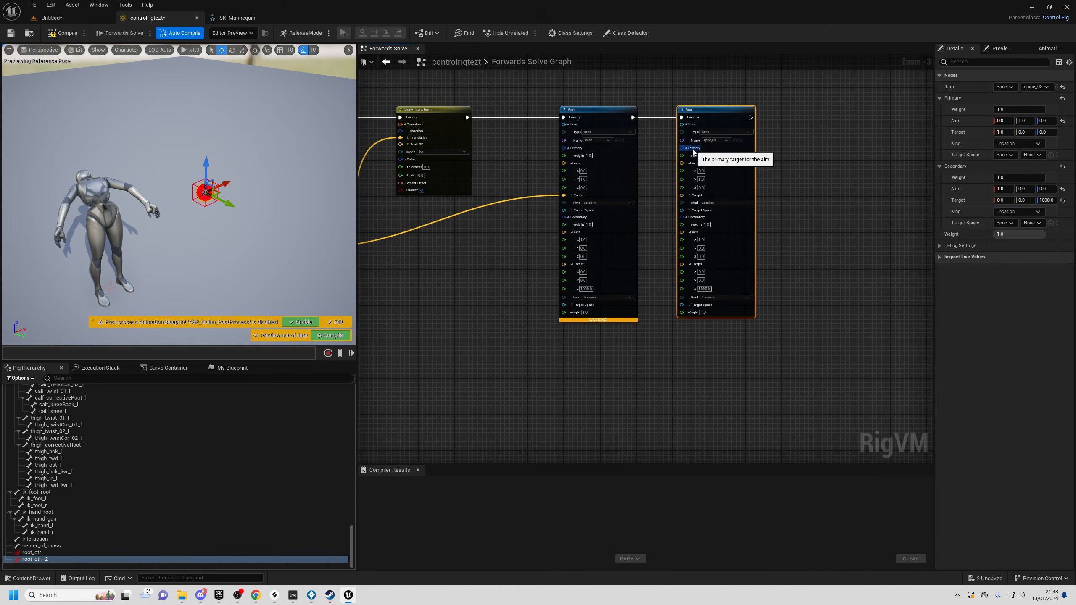
pyautogui.moveTo(624, 225); pyautogui.dragTo(776, 223, button='right')
pyautogui.moveTo(465, 245); pyautogui.dragTo(838, 196)
pyautogui.moveTo(246, 202)
pyautogui.mouseDown(button='right')
pyautogui.moveTo(275, 170)
pyautogui.moveTo(246, 202)
pyautogui.mouseUp(button='right')
# - Move root_ctrl_2 around to check both head and spine_03 aim at it
pyautogui.moveTo(245, 191); pyautogui.dragTo(234, 267)
pyautogui.moveTo(234, 267)
pyautogui.mouseDown(button='right')
pyautogui.moveTo(200, 284)
pyautogui.moveTo(224, 271)
pyautogui.mouseUp(button='right')
pyautogui.moveTo(116, 192); pyautogui.dragTo(198, 191)
pyautogui.moveTo(199, 191); pyautogui.dragTo(218, 157, button='right')
pyautogui.moveTo(689, 80); pyautogui.dragTo(720, 113)
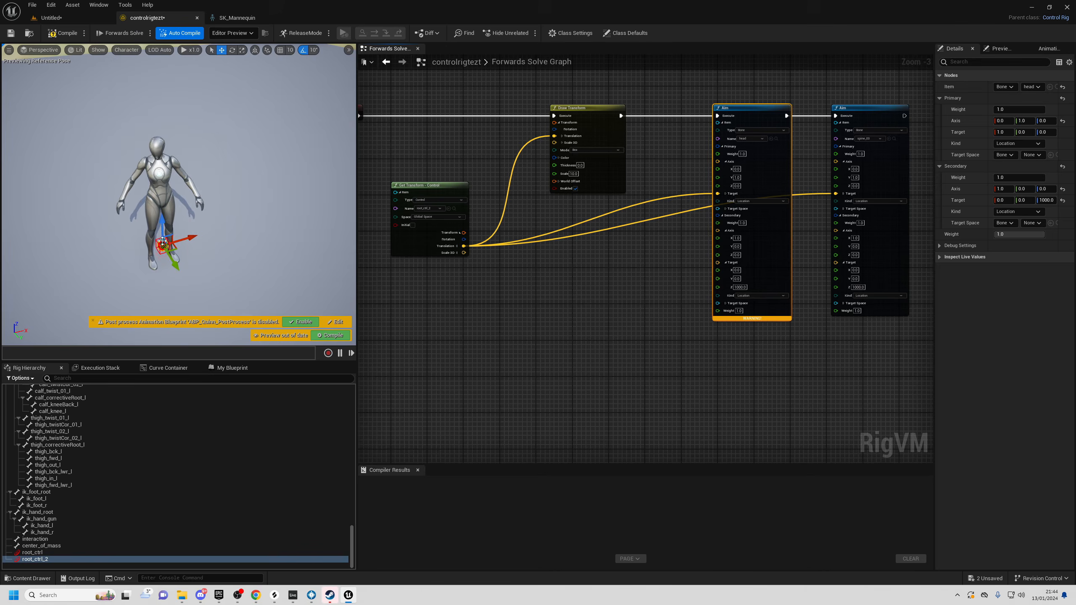
pyautogui.moveTo(820, 84); pyautogui.dragTo(874, 272)
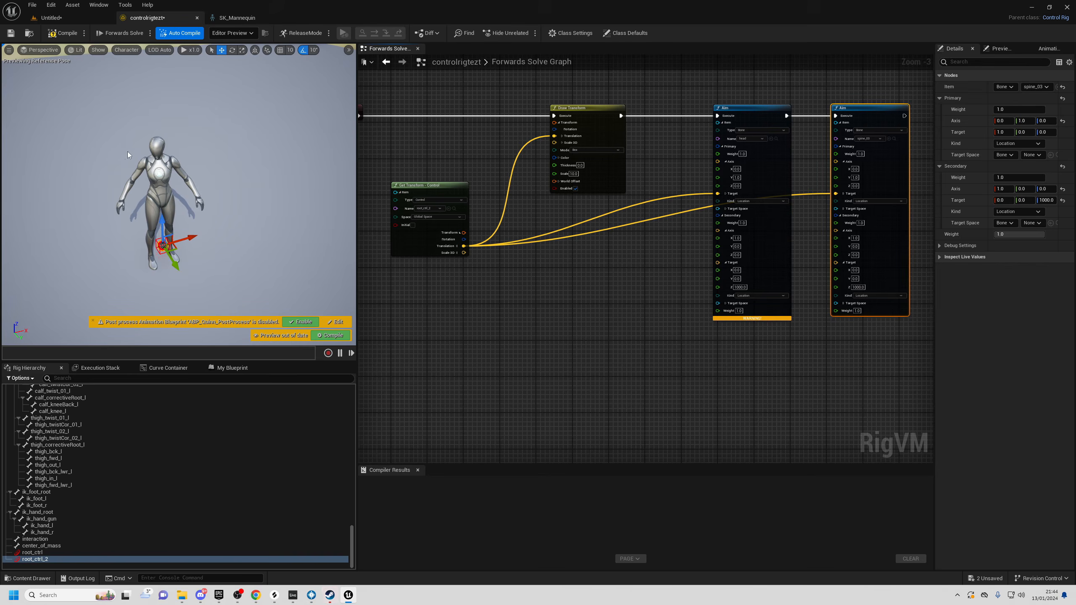
pyautogui.moveTo(173, 248)
pyautogui.mouseDown()
pyautogui.moveTo(170, 256)
pyautogui.moveTo(109, 238)
pyautogui.moveTo(229, 206)
pyautogui.moveTo(127, 212)
pyautogui.moveTo(216, 222)
pyautogui.moveTo(171, 229)
pyautogui.moveTo(214, 220)
pyautogui.mouseUp()
# - Reroute the execution link from Draw Transform into the spine_03 Aim node
pyautogui.moveTo(717, 276); pyautogui.dragTo(540, 315, button='right')
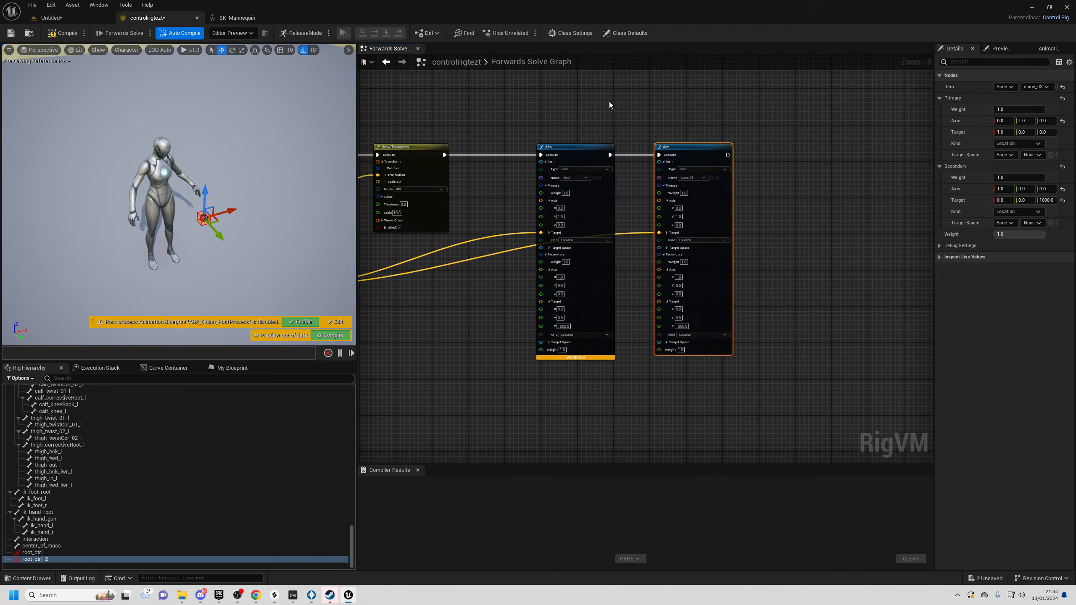
pyautogui.moveTo(610, 105); pyautogui.dragTo(608, 126, button='right')
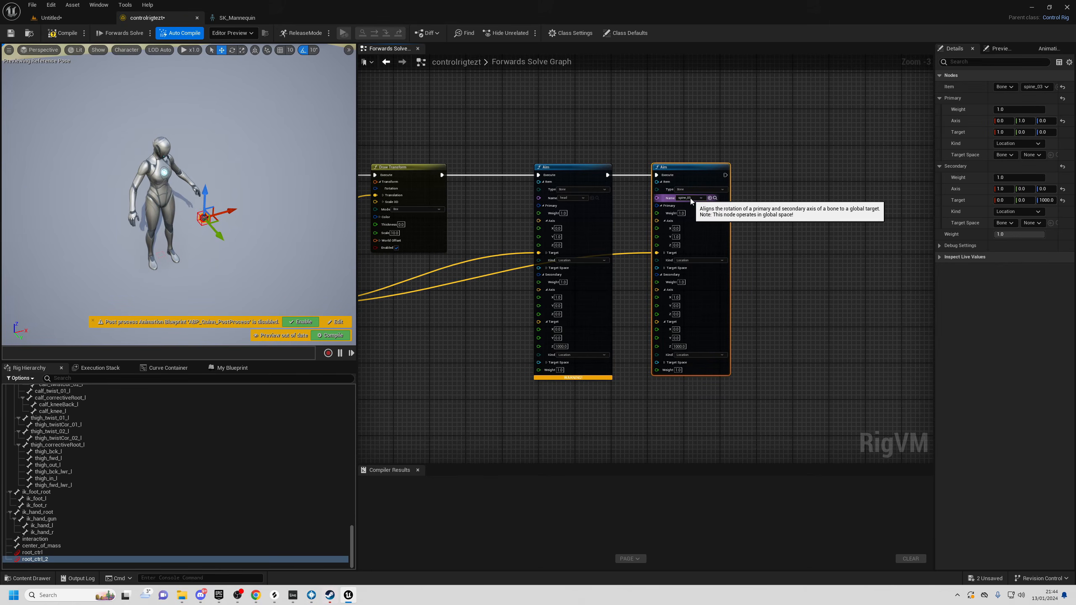
pyautogui.moveTo(579, 124); pyautogui.dragTo(604, 407)
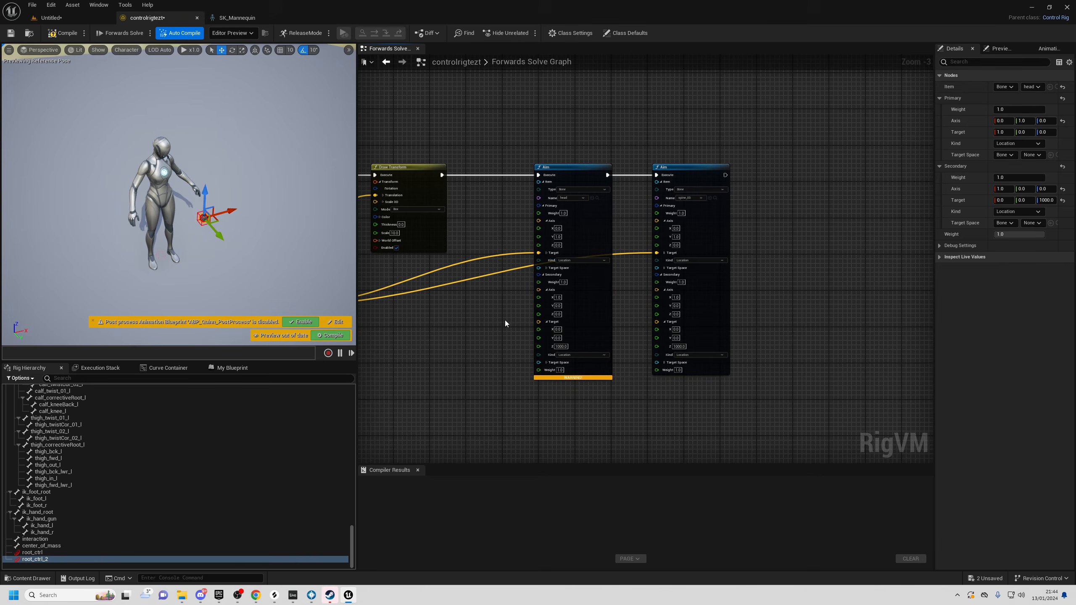
pyautogui.moveTo(535, 177)
pyautogui.keyDown('ctrl'); pyautogui.mouseDown()
pyautogui.moveTo(531, 164)
pyautogui.moveTo(660, 159)
pyautogui.moveTo(659, 178)
pyautogui.moveTo(503, 162)
pyautogui.mouseUp(); pyautogui.keyUp('ctrl')
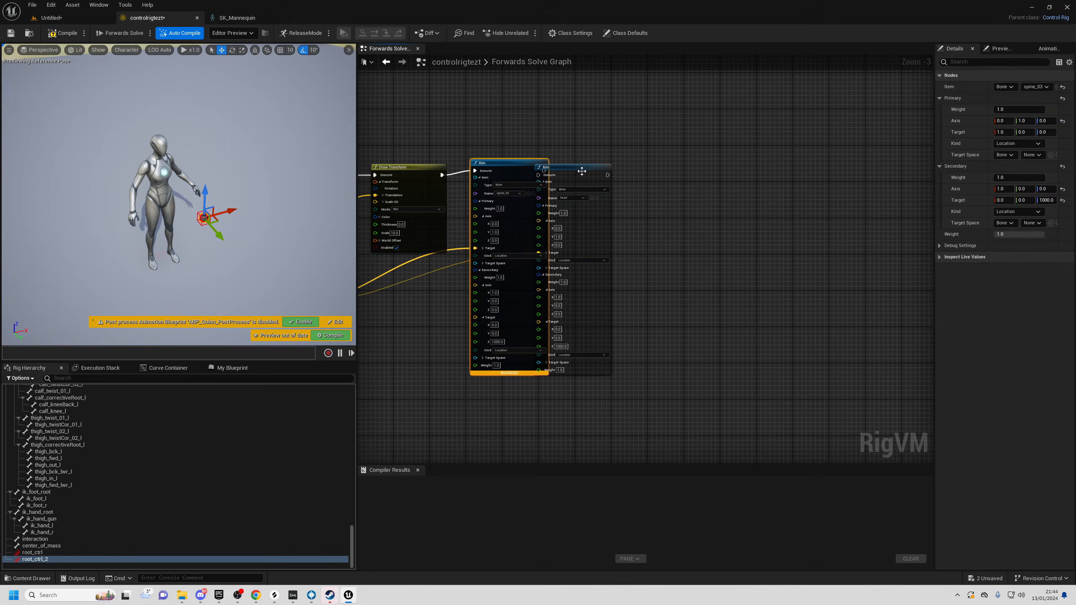
# - Chain the spine_03 Aim's Execute into the head Aim and line both Aim nodes up side by side
pyautogui.moveTo(577, 169); pyautogui.dragTo(662, 168)
pyautogui.moveTo(509, 168); pyautogui.dragTo(625, 179)
pyautogui.moveTo(705, 330); pyautogui.dragTo(692, 375)
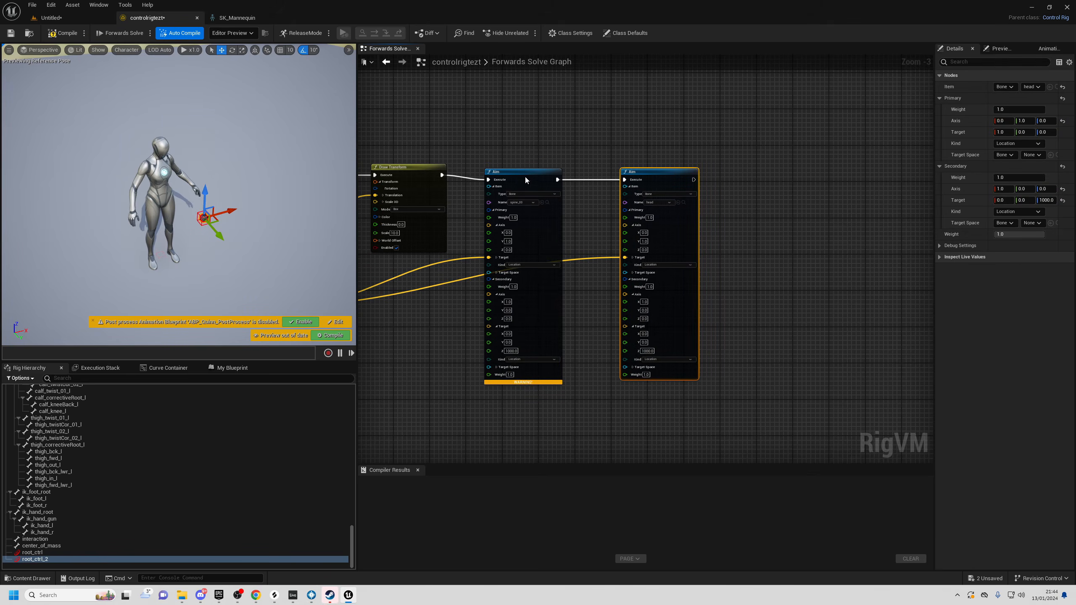
pyautogui.moveTo(525, 180); pyautogui.dragTo(529, 176)
pyautogui.moveTo(652, 174); pyautogui.dragTo(653, 169)
pyautogui.moveTo(284, 180); pyautogui.dragTo(275, 187, button='right')
# - Raise root_ctrl_2 in the viewport to test the spine and head aiming
pyautogui.press('w')
pyautogui.moveTo(247, 216); pyautogui.dragTo(309, 254)
pyautogui.press('a')
pyautogui.moveTo(268, 249); pyautogui.dragTo(320, 214, button='right')
pyautogui.press('s')
pyautogui.moveTo(249, 174); pyautogui.dragTo(256, 90)
pyautogui.moveTo(256, 90); pyautogui.dragTo(203, 128, button='right')
# - Move root_ctrl_2 left, down and sideways from several angles to check both aims follow
pyautogui.press('d')
pyautogui.moveTo(213, 132); pyautogui.dragTo(160, 135)
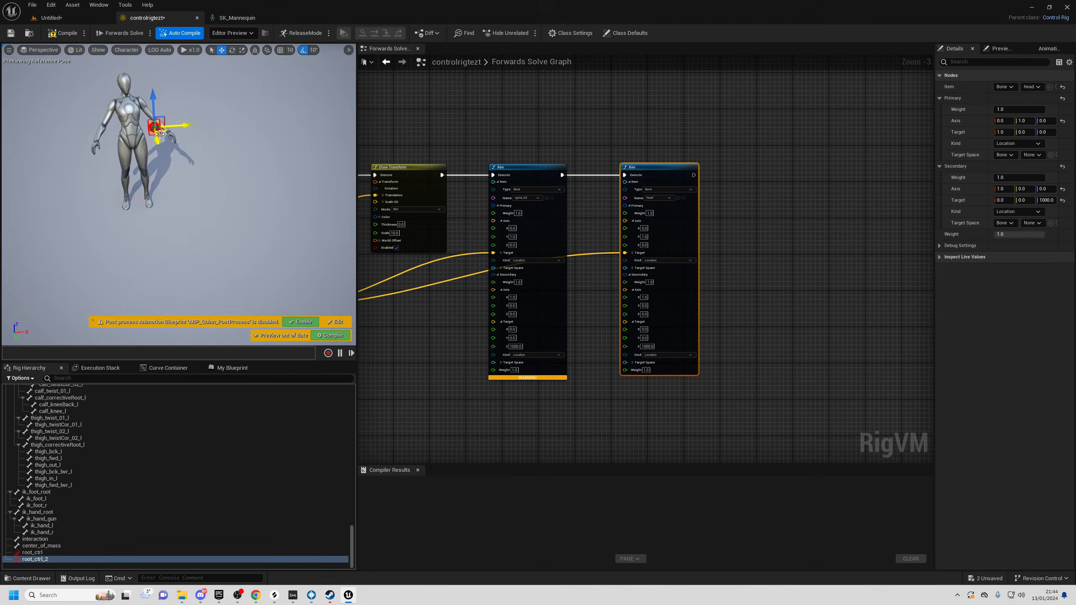
pyautogui.moveTo(159, 134); pyautogui.dragTo(161, 112, button='right')
pyautogui.press('a')
pyautogui.press('s')
pyautogui.moveTo(221, 153); pyautogui.dragTo(238, 215)
pyautogui.press('w')
pyautogui.moveTo(239, 216); pyautogui.dragTo(179, 233, button='right')
pyautogui.press('d')
pyautogui.moveTo(665, 339); pyautogui.dragTo(681, 299, button='right')
# - Set the spine_03 Aim's Secondary weight to 0.25
pyautogui.click(581, 253)
pyautogui.scroll(3, 537, 165)
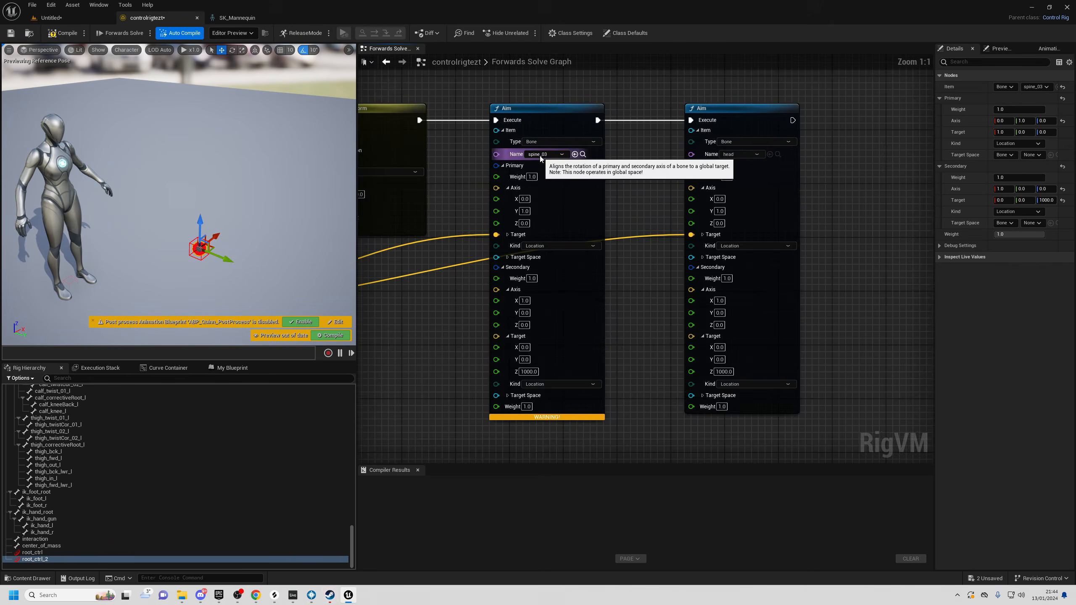
pyautogui.write('0.25')
pyautogui.press('Return')
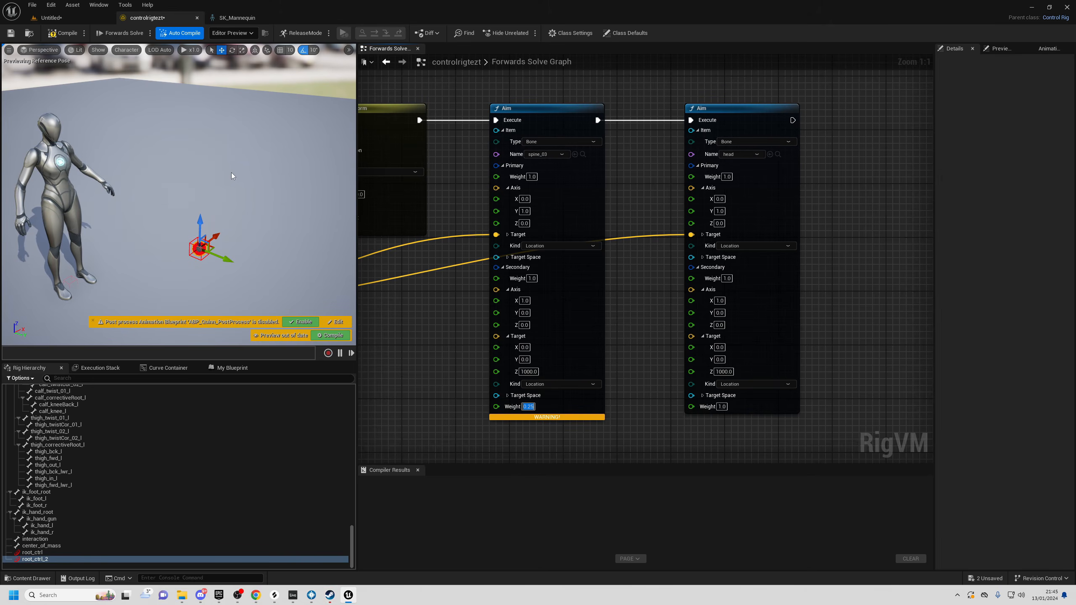
# - Move the control up and right in the viewport to check the reduced spine aim
pyautogui.moveTo(137, 163); pyautogui.dragTo(89, 184, button='right')
pyautogui.moveTo(210, 260); pyautogui.dragTo(231, 193)
pyautogui.moveTo(231, 193); pyautogui.dragTo(324, 132, button='right')
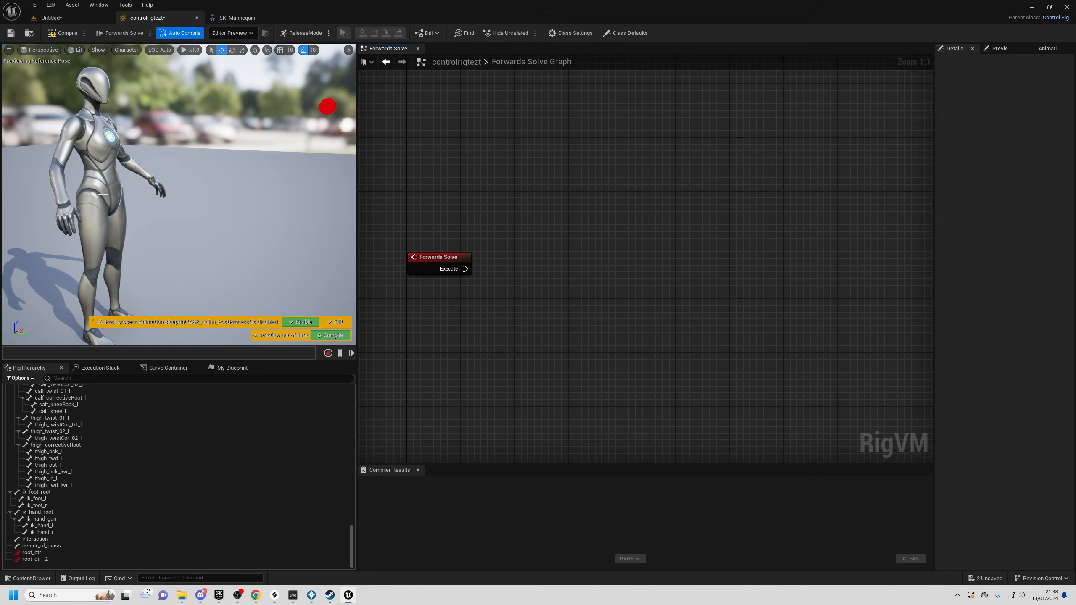
# - Add a Distribute Rotation node and wire Forwards Solve's Execute into it
pyautogui.moveTo(521, 293); pyautogui.dragTo(505, 238, button='right')
pyautogui.rightClick(506, 239)
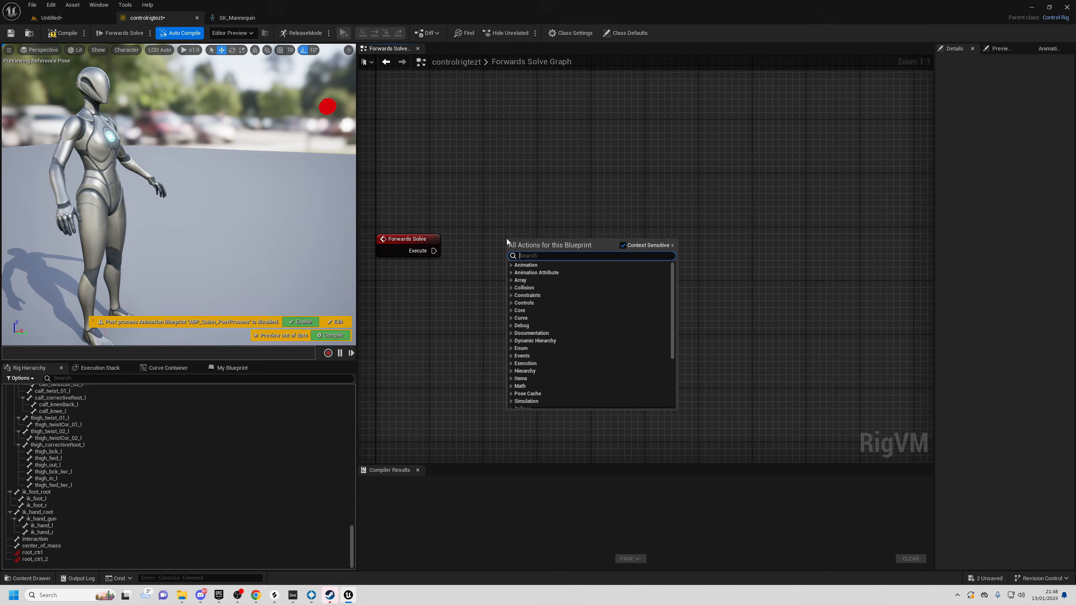
pyautogui.write('distribute')
pyautogui.press('Return')
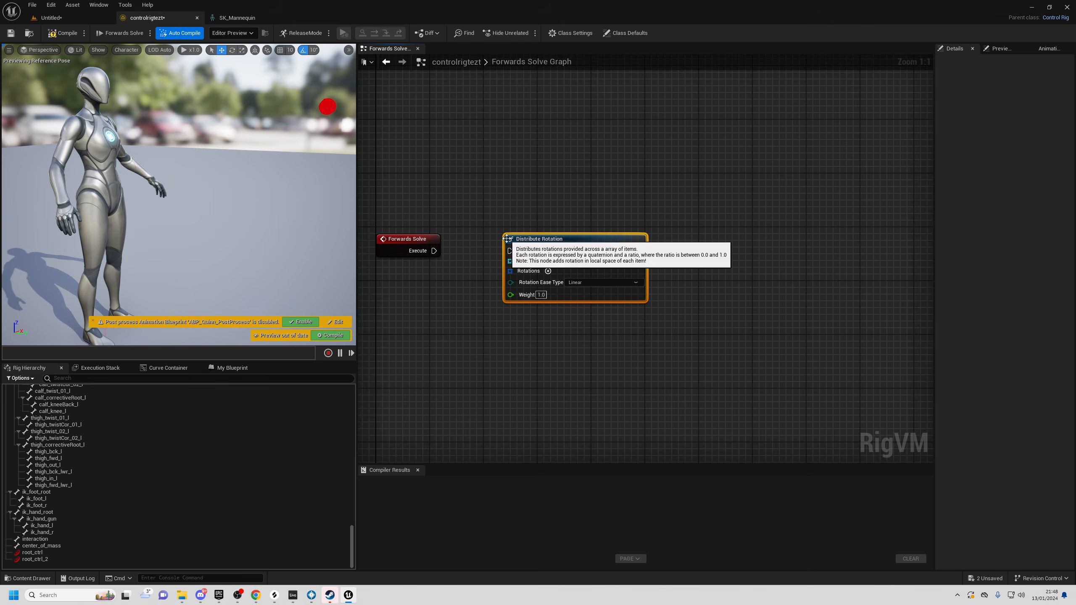
pyautogui.moveTo(435, 251); pyautogui.dragTo(510, 251)
pyautogui.moveTo(572, 239); pyautogui.dragTo(606, 239)
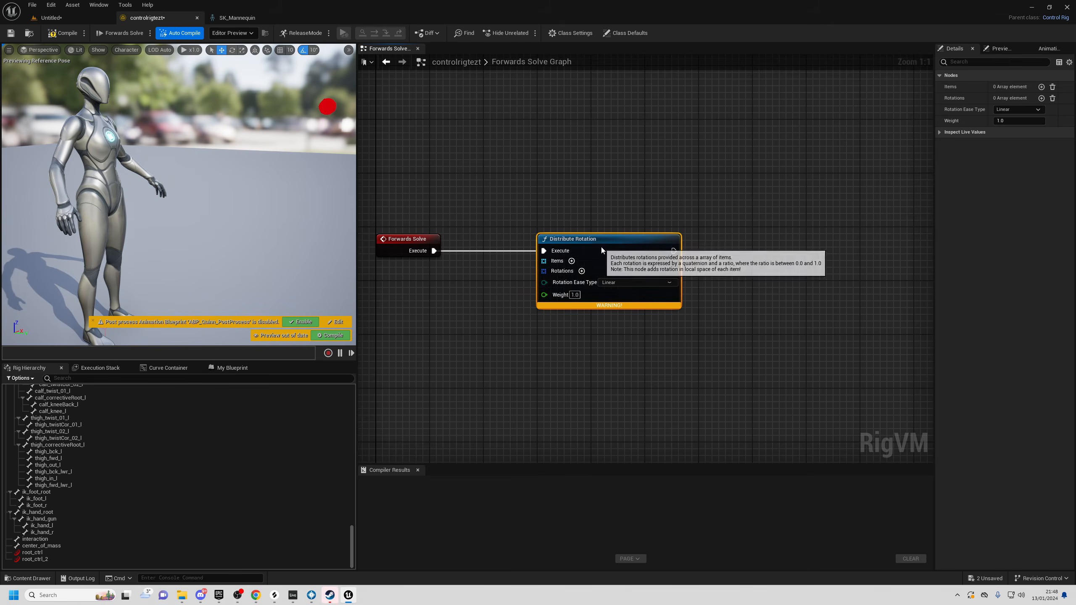
# - Add two Items array elements, then empty the Items array again
pyautogui.click(572, 261)
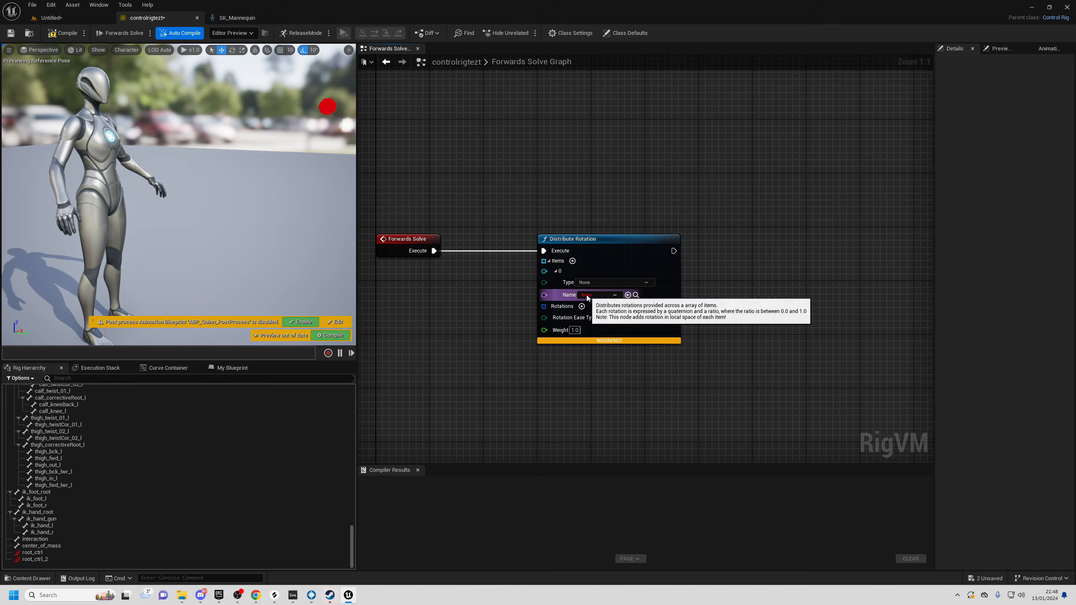
pyautogui.click(573, 261)
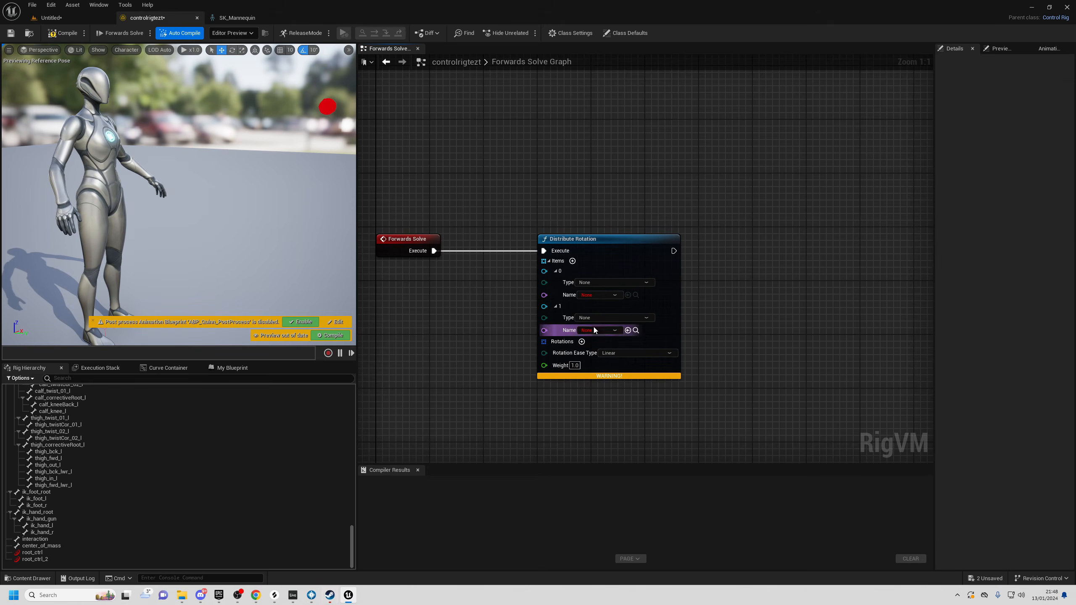
pyautogui.rightClick(558, 265)
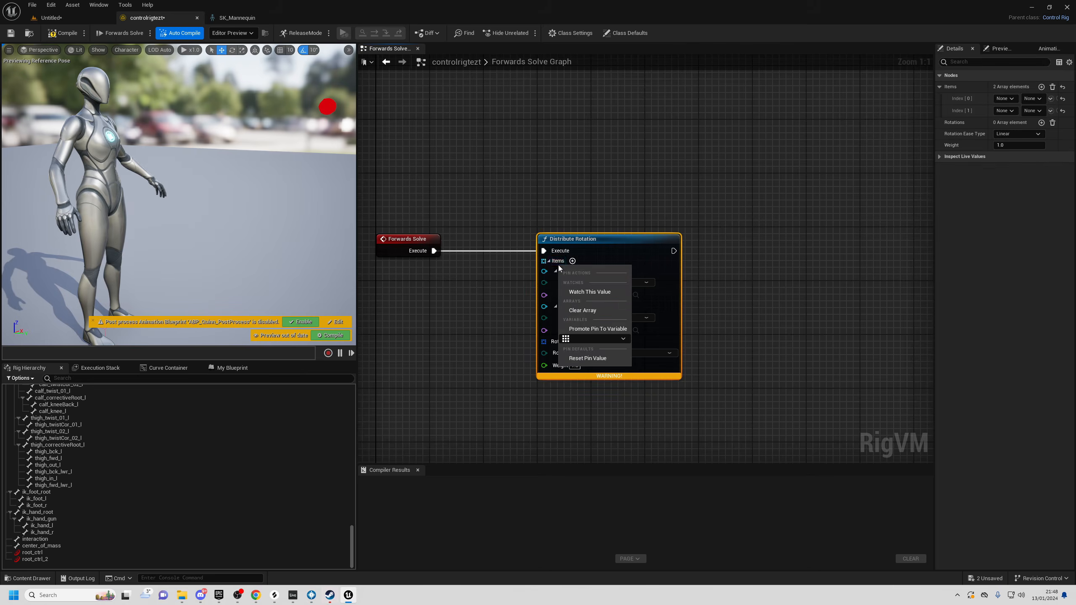
pyautogui.click(581, 311)
pyautogui.moveTo(595, 245); pyautogui.dragTo(655, 245)
pyautogui.rightClick(450, 301)
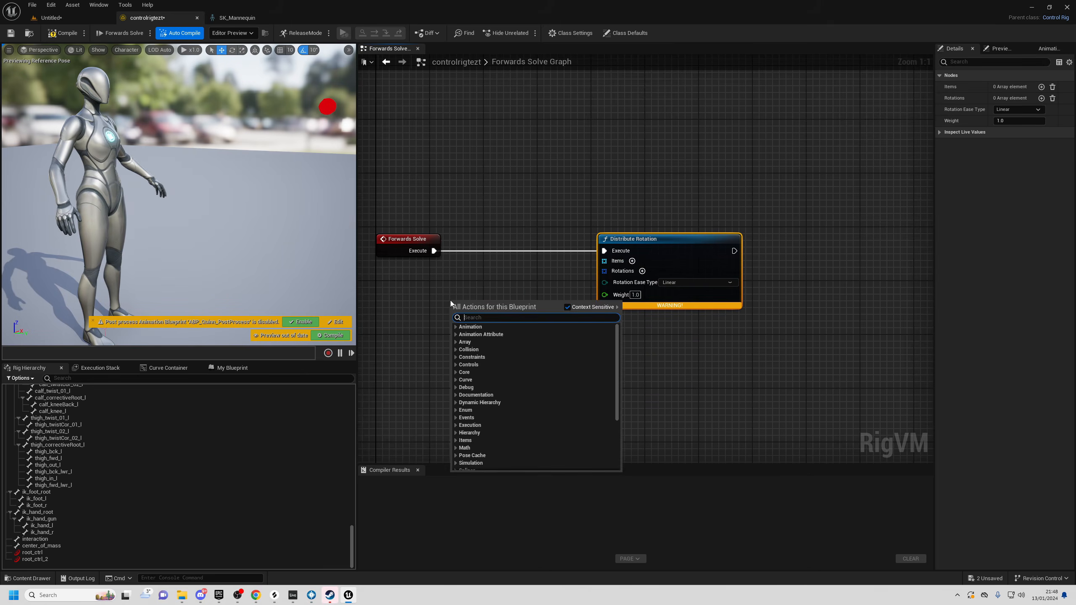
# - Add an Item Chain node running from spine_01 to head
pyautogui.write('item chain')
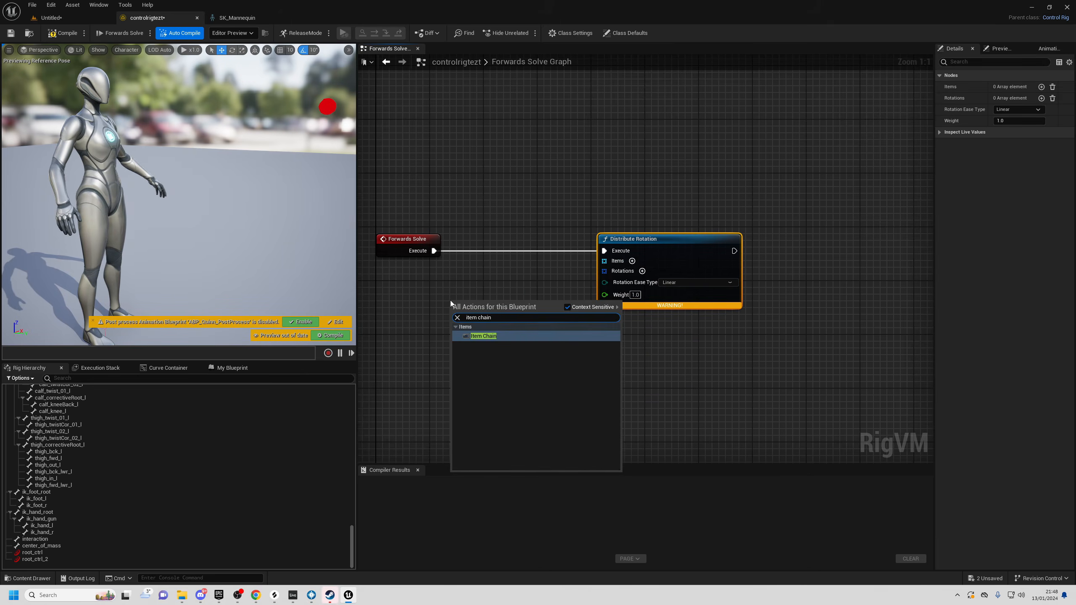
pyautogui.click(487, 339)
pyautogui.moveTo(487, 342); pyautogui.dragTo(541, 352, button='right')
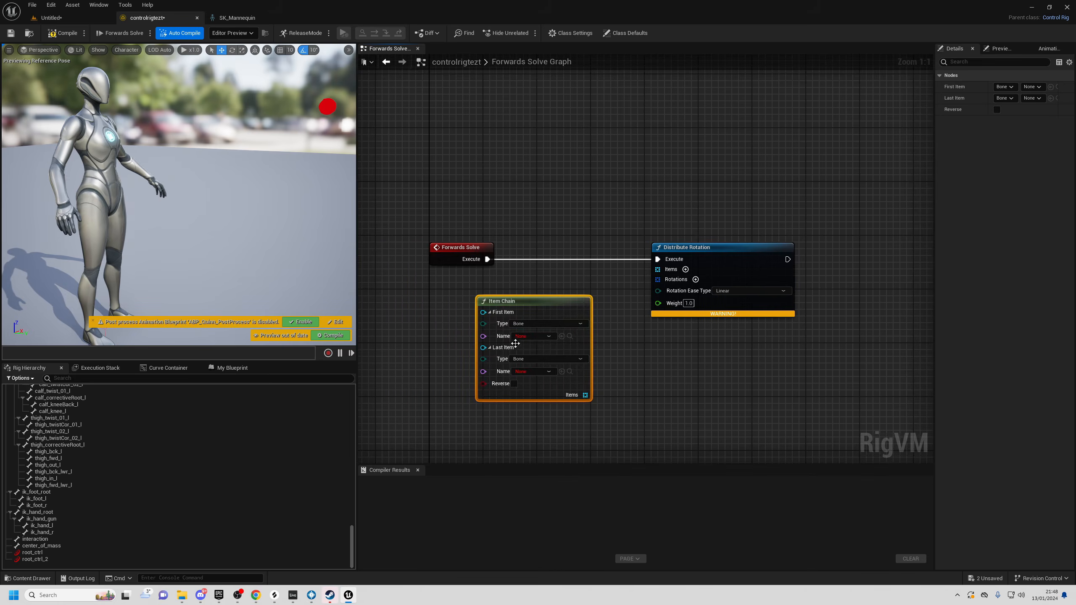
pyautogui.click(533, 336)
pyautogui.write('spine')
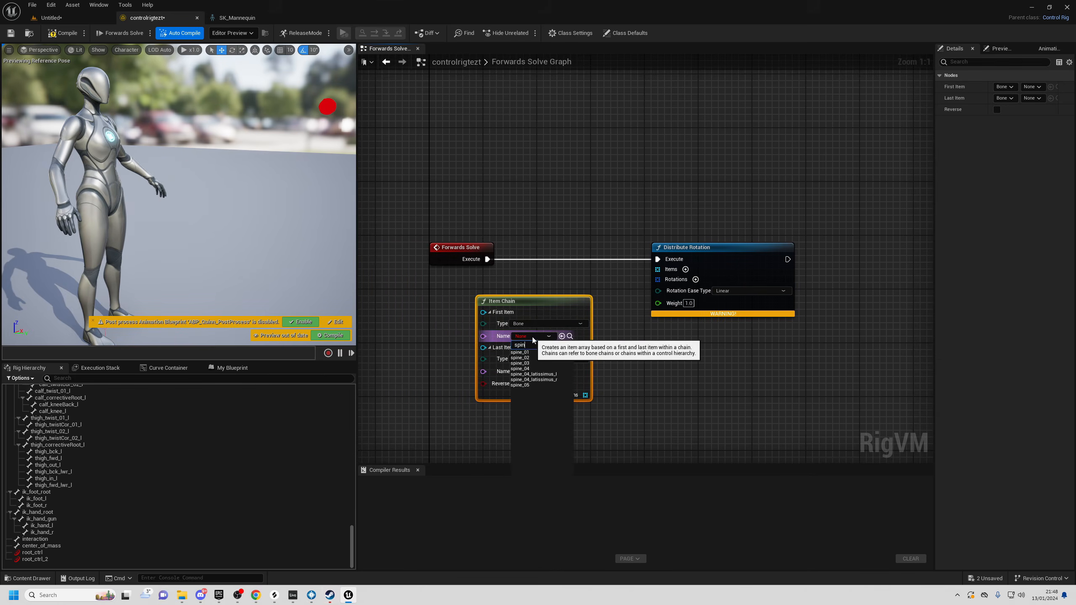
pyautogui.click(532, 355)
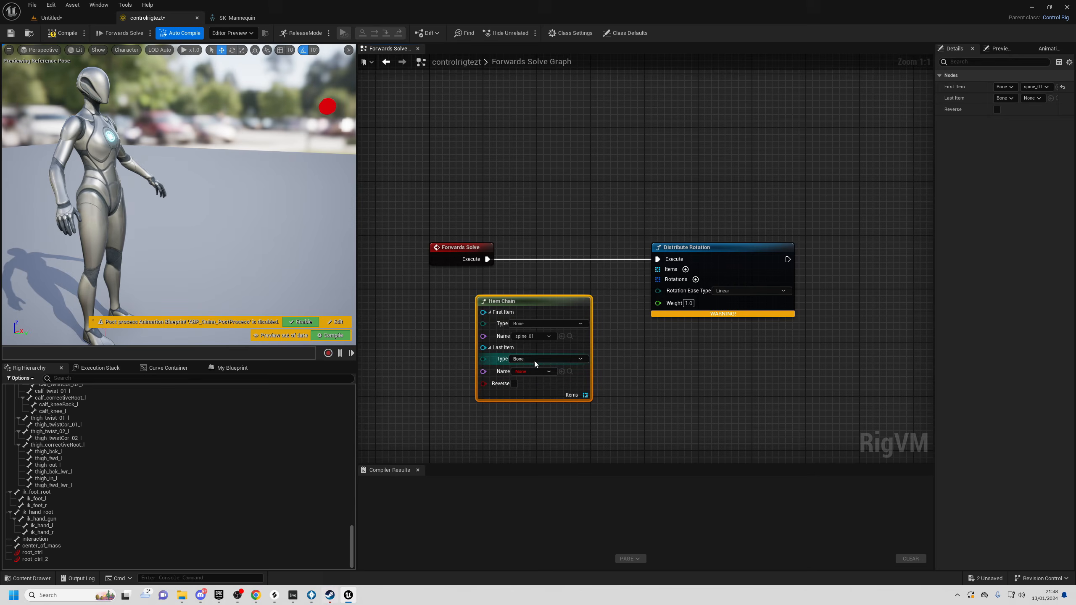
pyautogui.click(532, 371)
pyautogui.write('head')
pyautogui.click(518, 388)
# - Connect the Item Chain's Items into Distribute Rotation's Items input
pyautogui.moveTo(644, 373); pyautogui.dragTo(581, 356, button='right')
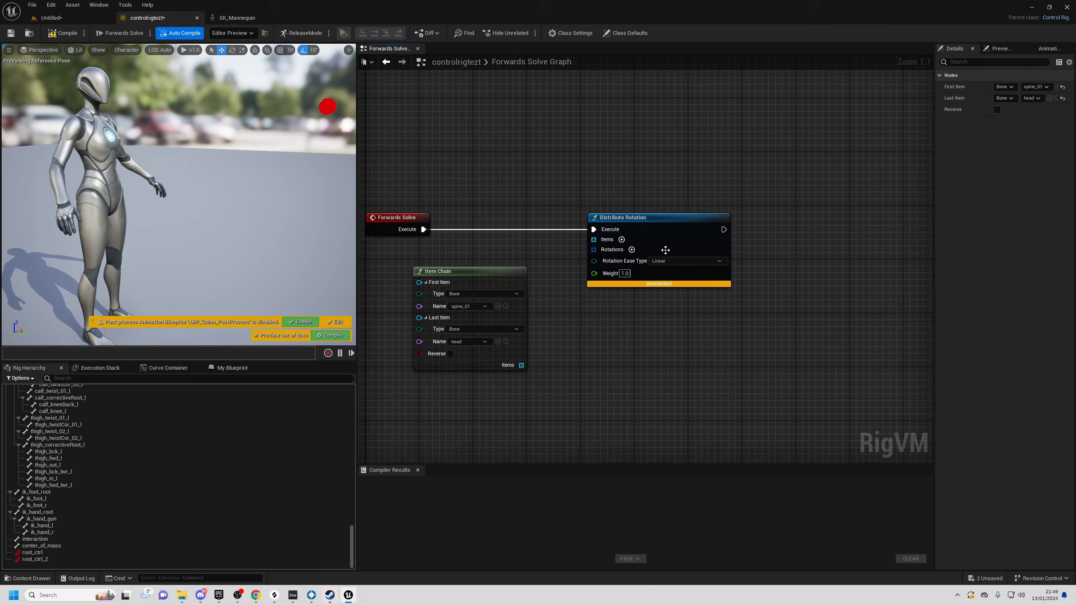
pyautogui.moveTo(635, 228); pyautogui.dragTo(676, 229)
pyautogui.click(557, 349)
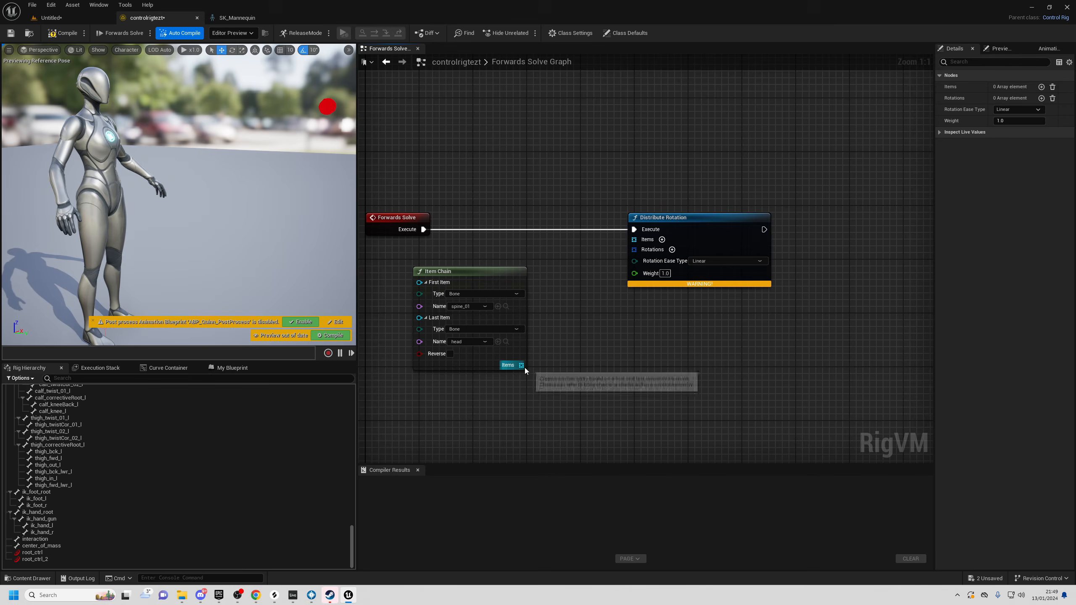
pyautogui.moveTo(521, 365); pyautogui.dragTo(634, 240)
pyautogui.moveTo(662, 356); pyautogui.dragTo(622, 349, button='right')
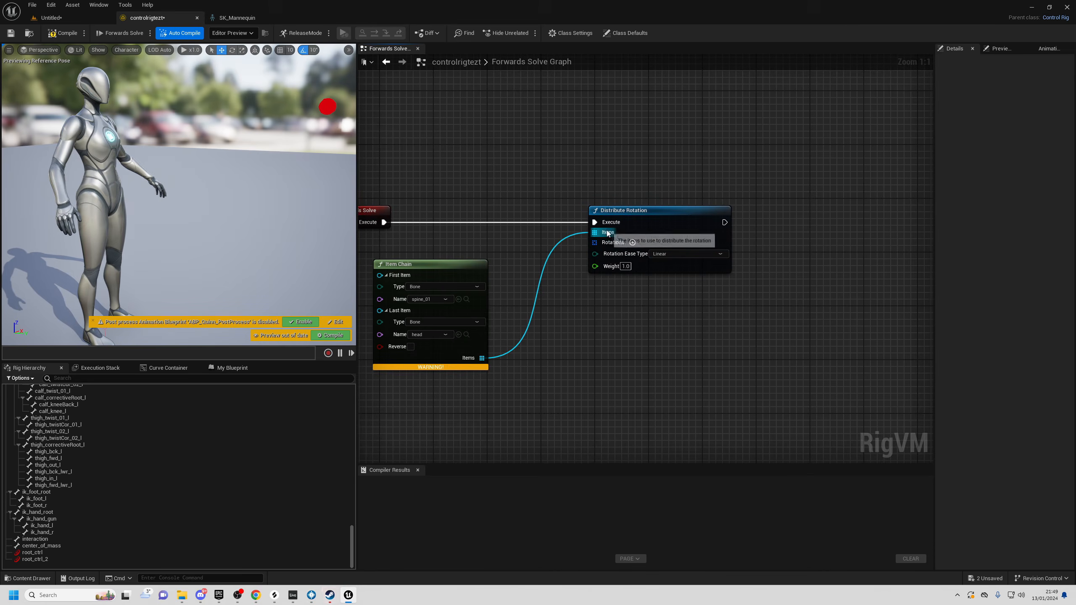
# - Add one rotation entry to Distribute Rotation's Rotations array
pyautogui.click(632, 243)
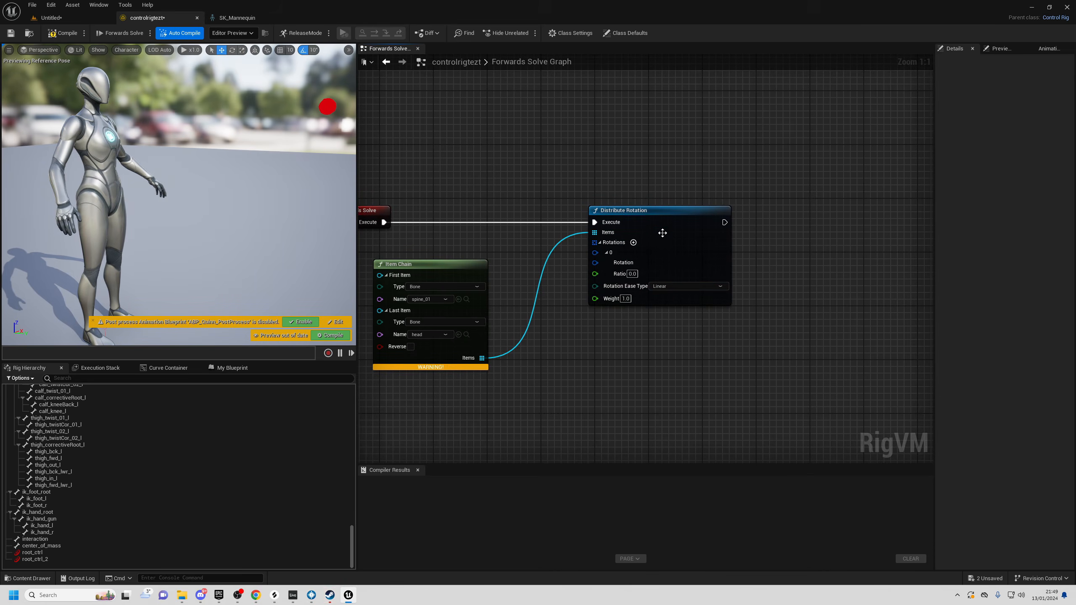
pyautogui.moveTo(661, 237); pyautogui.dragTo(702, 237)
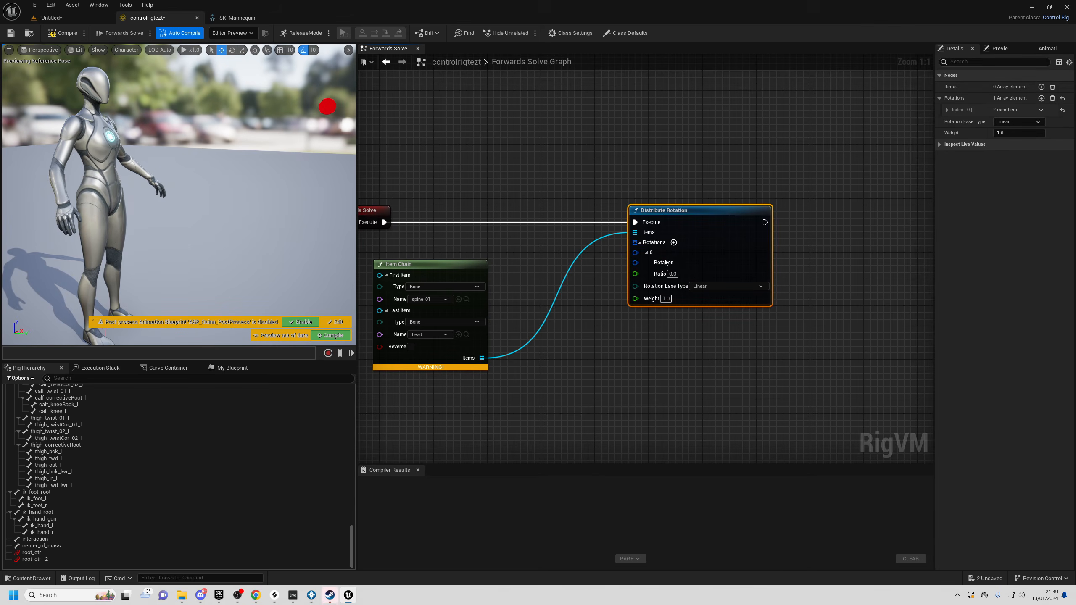
pyautogui.moveTo(590, 335); pyautogui.dragTo(551, 349, button='right')
pyautogui.moveTo(681, 271); pyautogui.dragTo(708, 271)
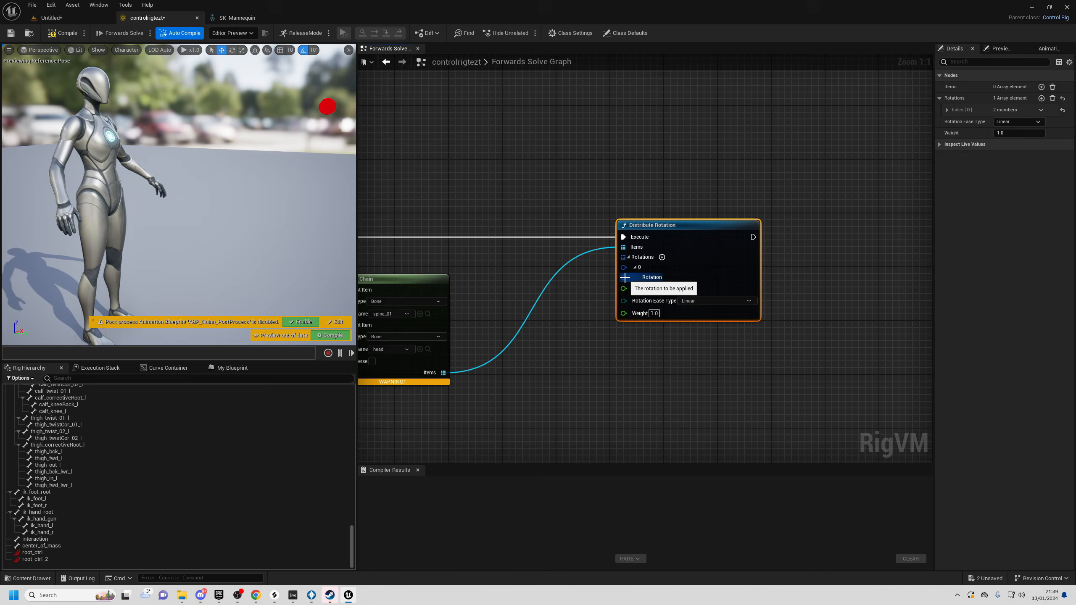
# - Feed the rotation entry from a From Euler node with its Euler pin split into X, Y, Z
pyautogui.moveTo(625, 278); pyautogui.dragTo(470, 446)
pyautogui.write('from eul')
pyautogui.click(566, 444)
pyautogui.moveTo(460, 444); pyautogui.dragTo(502, 380, button='right')
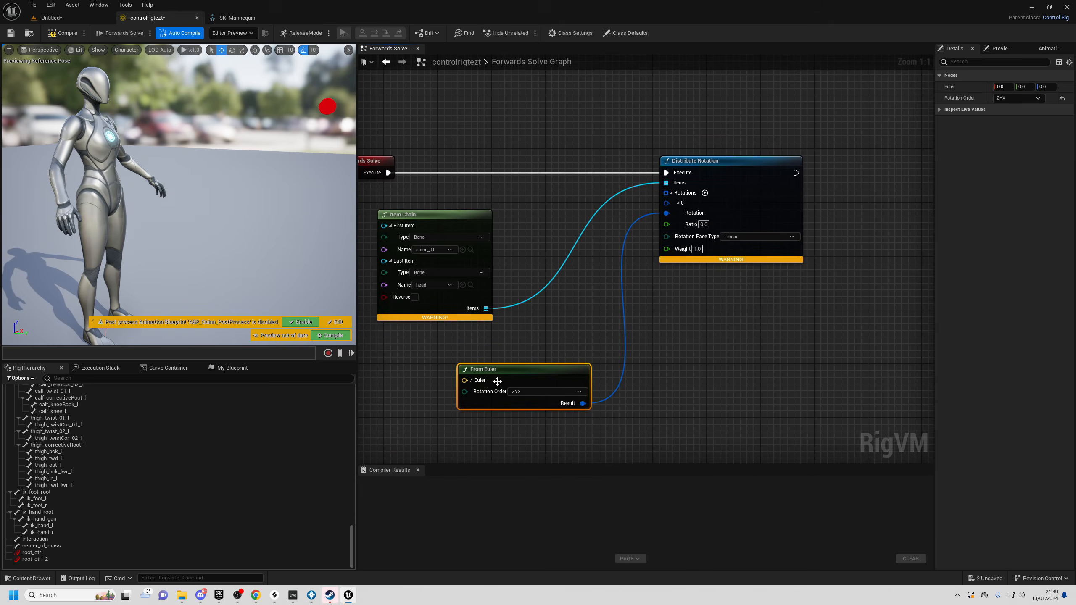
pyautogui.click(471, 380)
pyautogui.click(551, 327)
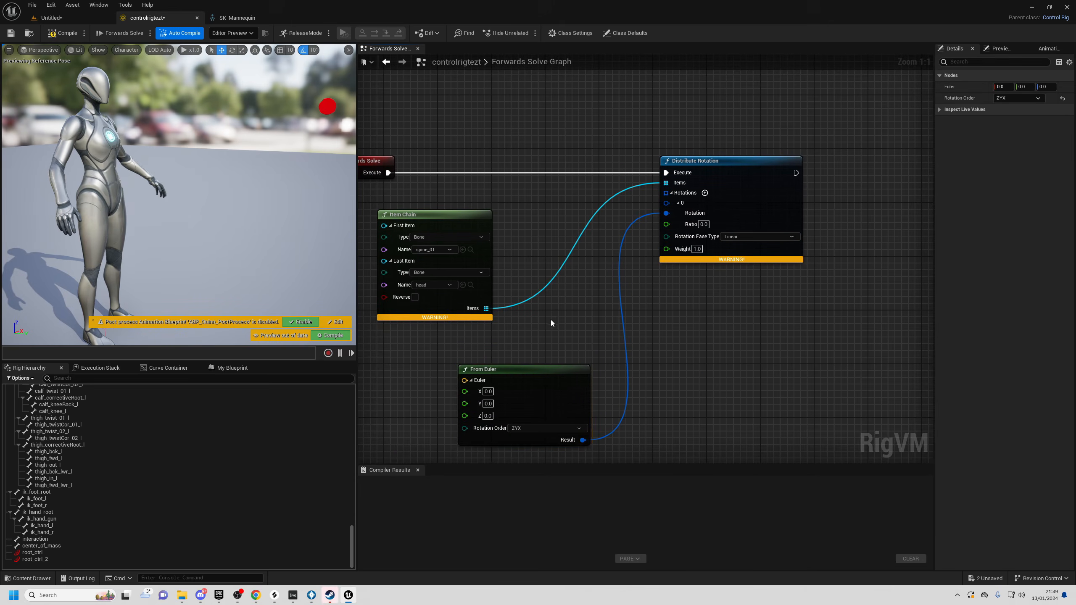
pyautogui.moveTo(550, 324); pyautogui.dragTo(574, 287, button='right')
# - Set the From Euler X angle to 5.0 and inspect the mannequin in the preview
pyautogui.click(514, 354)
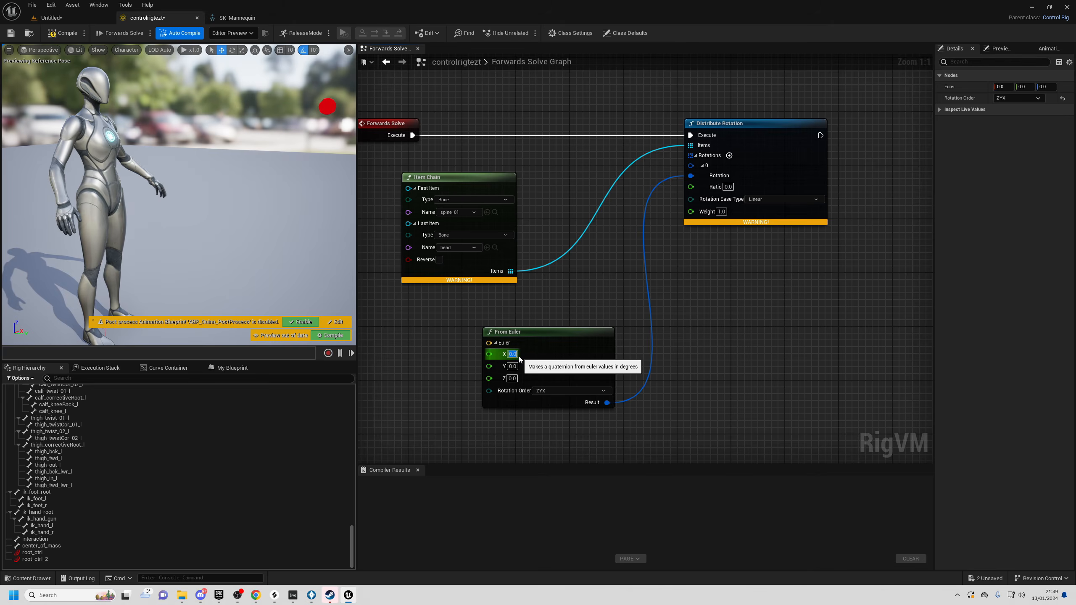
pyautogui.write('5')
pyautogui.press('Return')
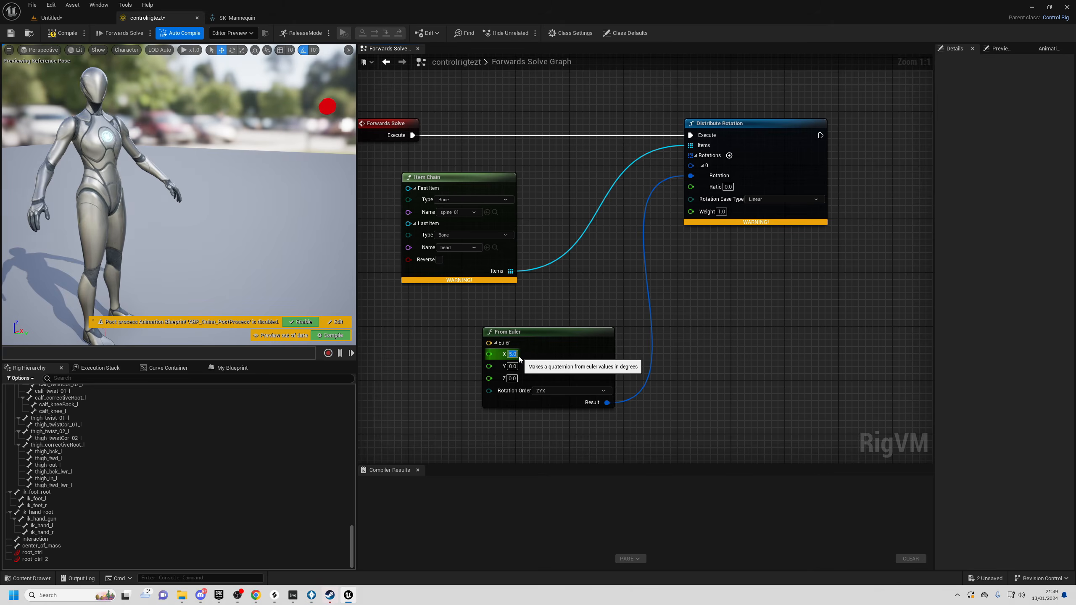
pyautogui.moveTo(95, 168); pyautogui.dragTo(38, 220, button='right')
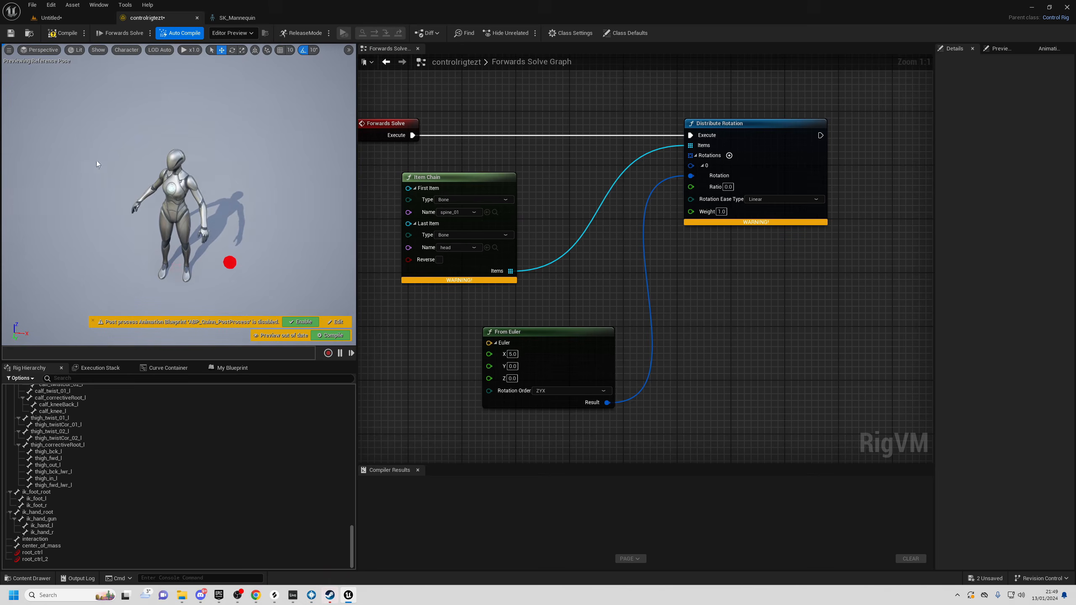
pyautogui.scroll(2, 191, 203)
pyautogui.moveTo(212, 173); pyautogui.dragTo(335, 159, button='right')
# - Set the From Euler X angle to 90.0 and view the bent-over mannequin
pyautogui.click(510, 353)
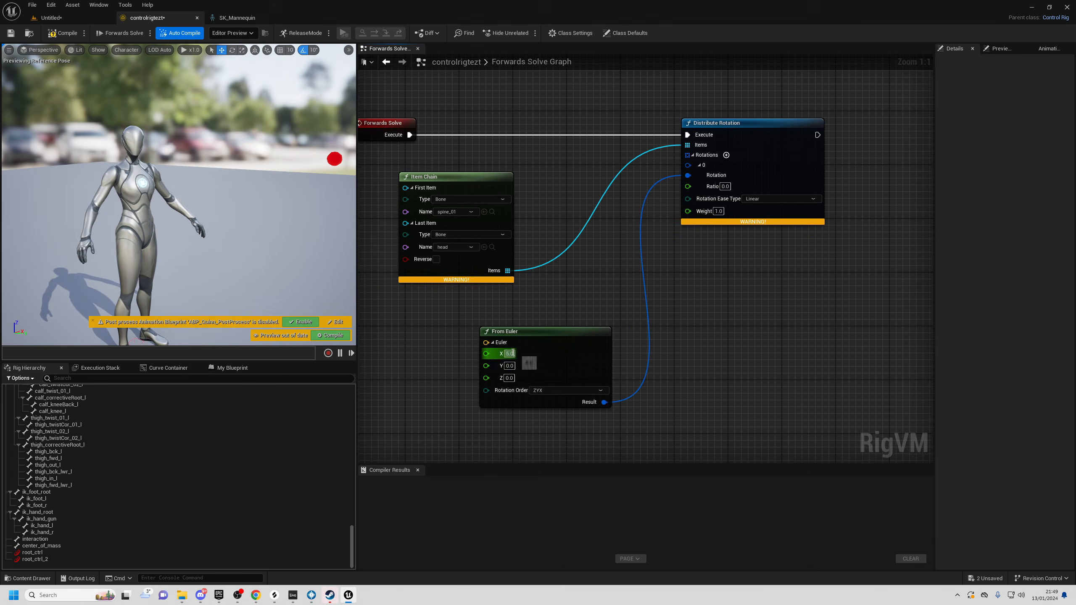
pyautogui.write('90')
pyautogui.press('Return')
pyautogui.moveTo(331, 231); pyautogui.dragTo(354, 227, button='right')
pyautogui.moveTo(214, 117); pyautogui.dragTo(304, 140, button='right')
pyautogui.moveTo(553, 334); pyautogui.dragTo(514, 327)
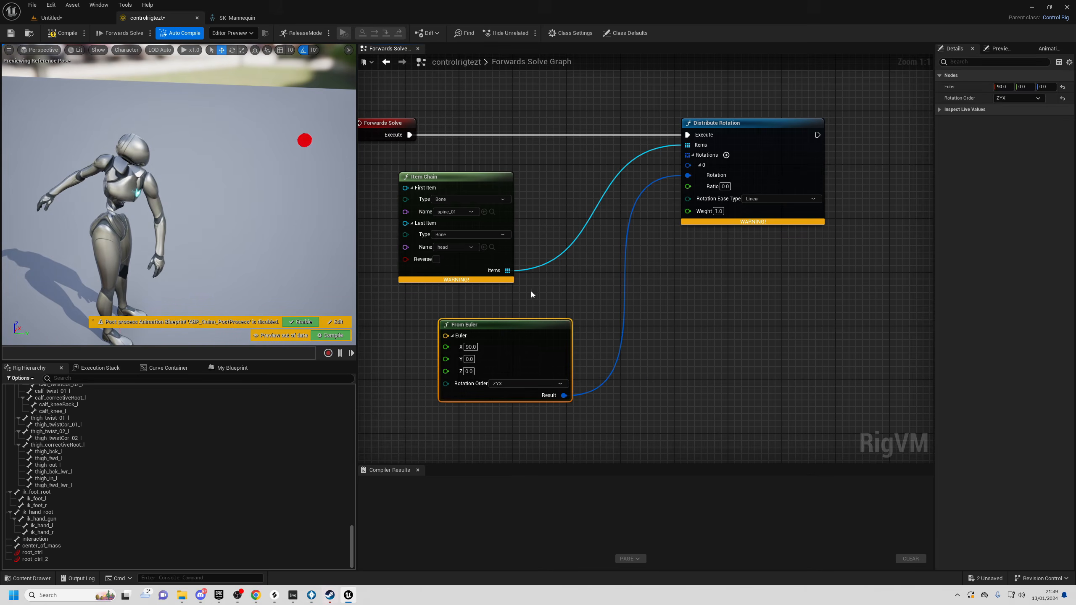
pyautogui.click(471, 347)
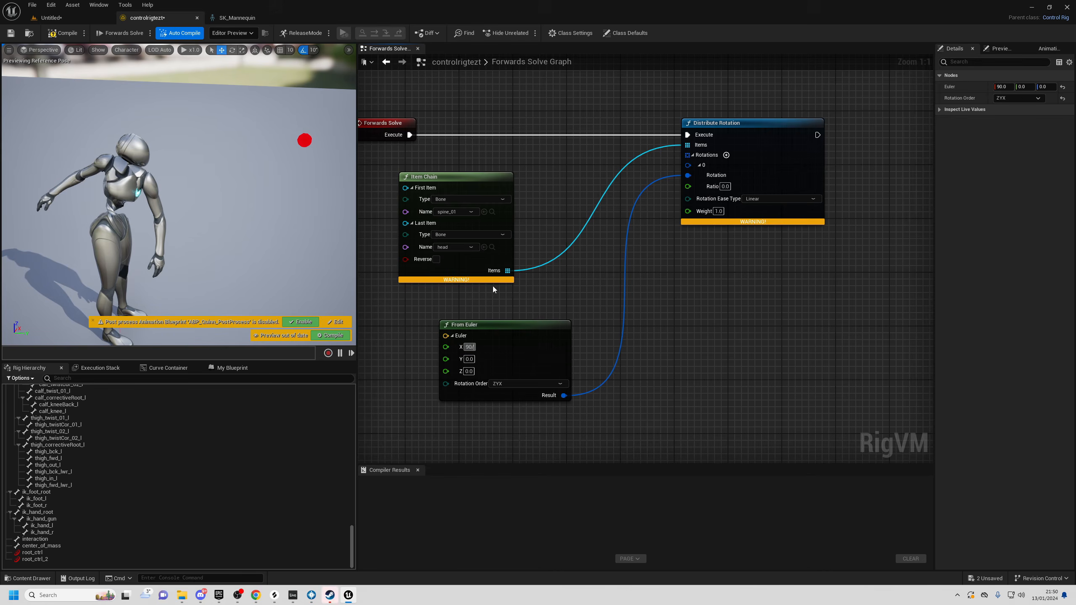
# - Add a Num node counting the Item Chain's items
pyautogui.moveTo(507, 270); pyautogui.dragTo(546, 179)
pyautogui.write('num')
pyautogui.press('Return')
pyautogui.moveTo(569, 194); pyautogui.dragTo(564, 212, button='right')
# - Insert a Print node after Forwards Solve showing the chain's item count of 8
pyautogui.moveTo(403, 153); pyautogui.dragTo(524, 101)
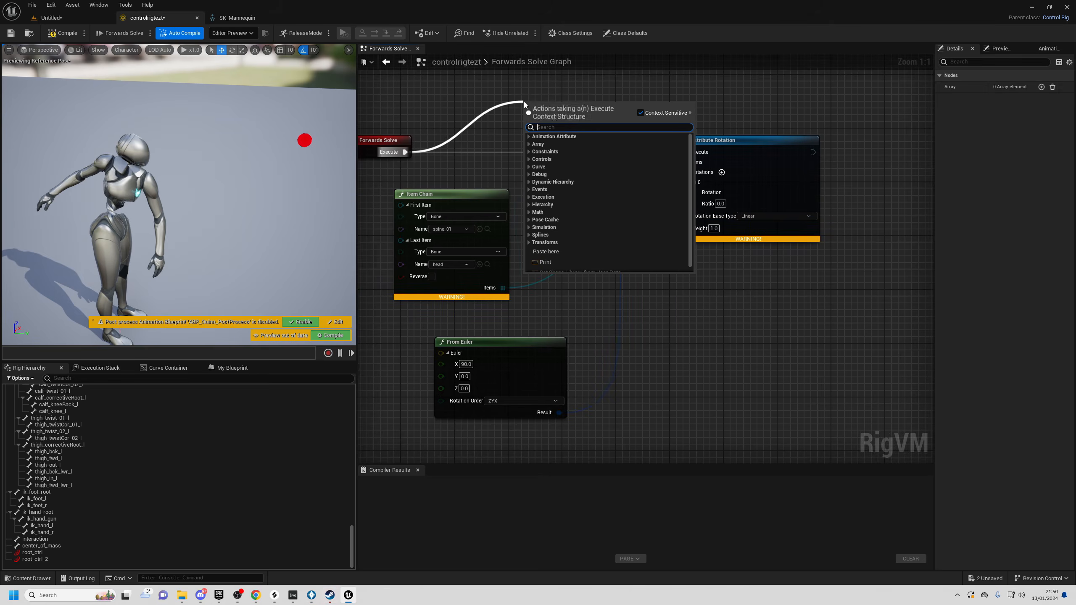
pyautogui.moveTo(525, 104); pyautogui.dragTo(487, 118, button='right')
pyautogui.moveTo(546, 216); pyautogui.dragTo(491, 155)
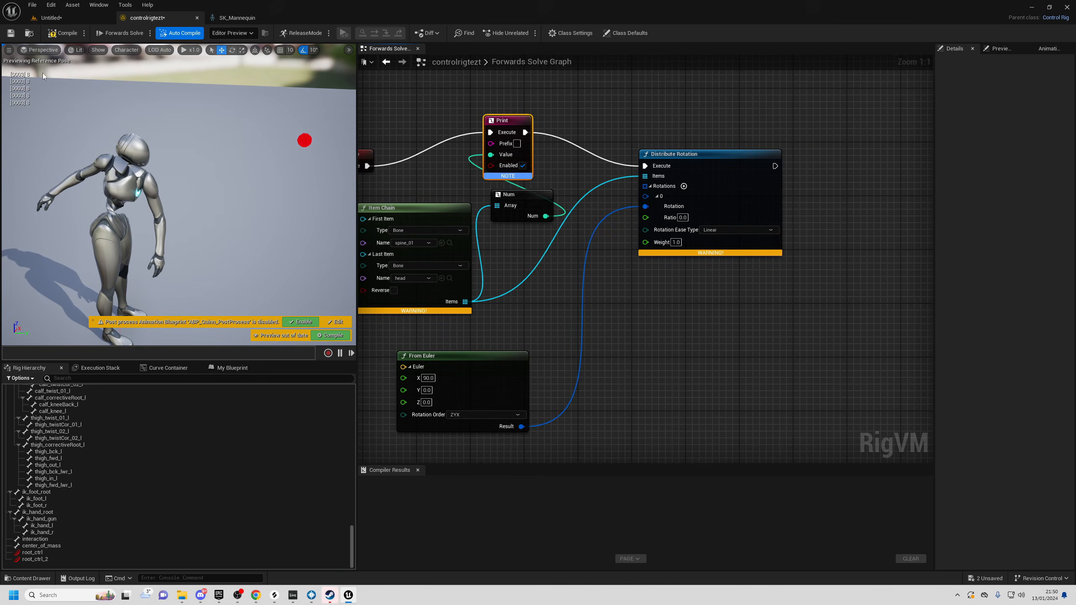
# - Rewire Forwards Solve directly to Distribute Rotation and delete the Print and Num nodes
pyautogui.moveTo(374, 170); pyautogui.dragTo(413, 148, button='right')
pyautogui.moveTo(415, 150); pyautogui.dragTo(685, 144)
pyautogui.moveTo(597, 227); pyautogui.dragTo(530, 88)
pyautogui.press('Delete')
# - Set the From Euler X angle to 90/8, giving 11.25
pyautogui.moveTo(468, 357); pyautogui.dragTo(508, 315, button='right')
pyautogui.click(509, 315)
pyautogui.write('90/8')
pyautogui.press('Return')
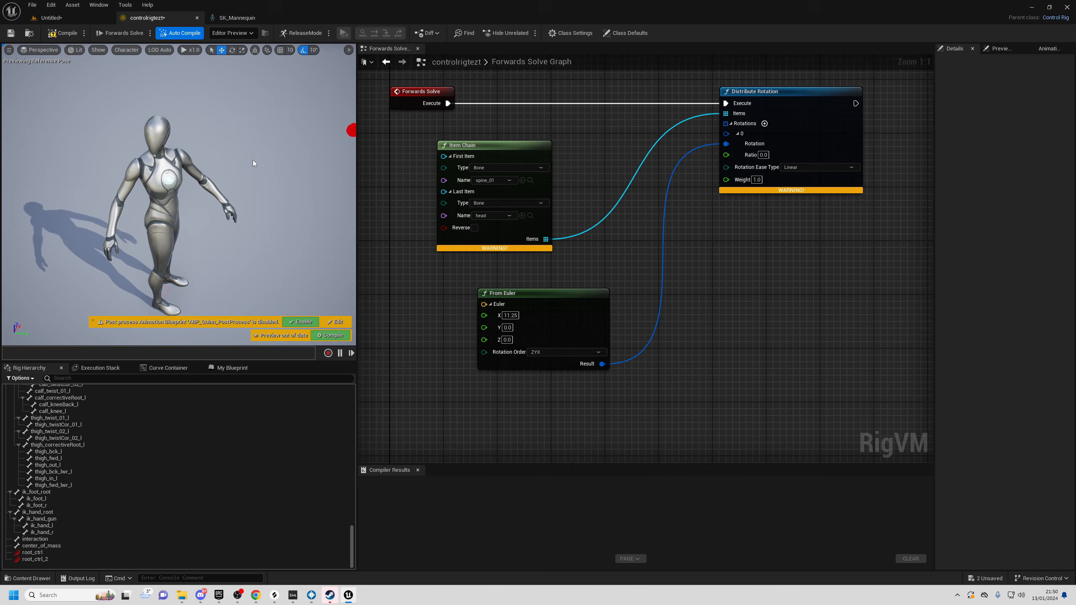
pyautogui.moveTo(690, 412); pyautogui.dragTo(627, 363, button='right')
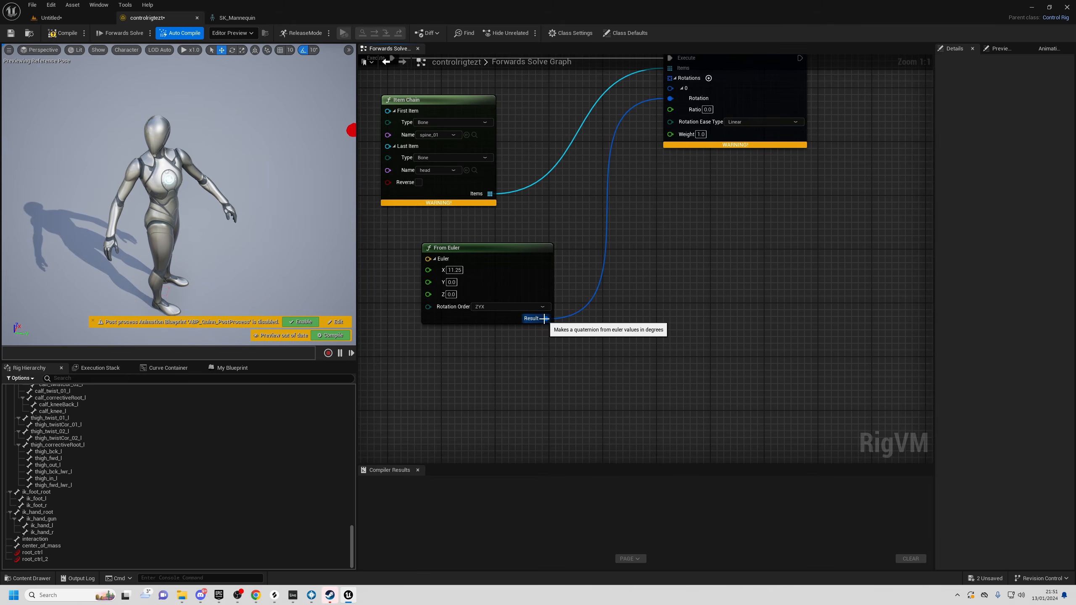
pyautogui.click(465, 249)
pyautogui.click(516, 368)
pyautogui.moveTo(576, 334); pyautogui.dragTo(516, 357, button='right')
pyautogui.click(469, 276)
# - Add a To Euler node from the rotation and split its result into X, Y, Z
pyautogui.moveTo(501, 343); pyautogui.dragTo(631, 333)
pyautogui.write('to eul')
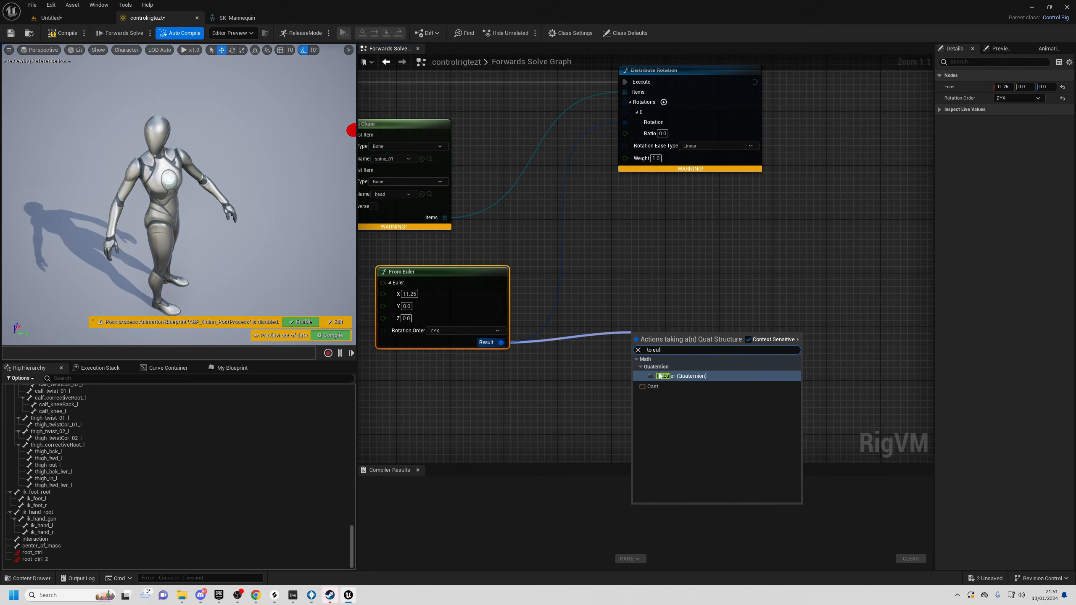
pyautogui.click(660, 375)
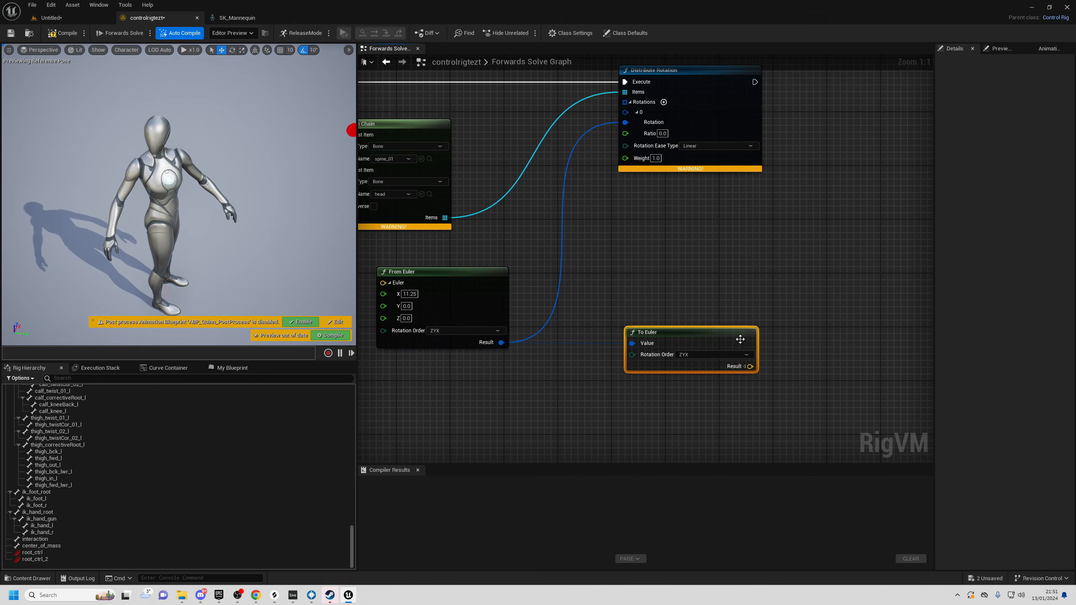
pyautogui.click(744, 367)
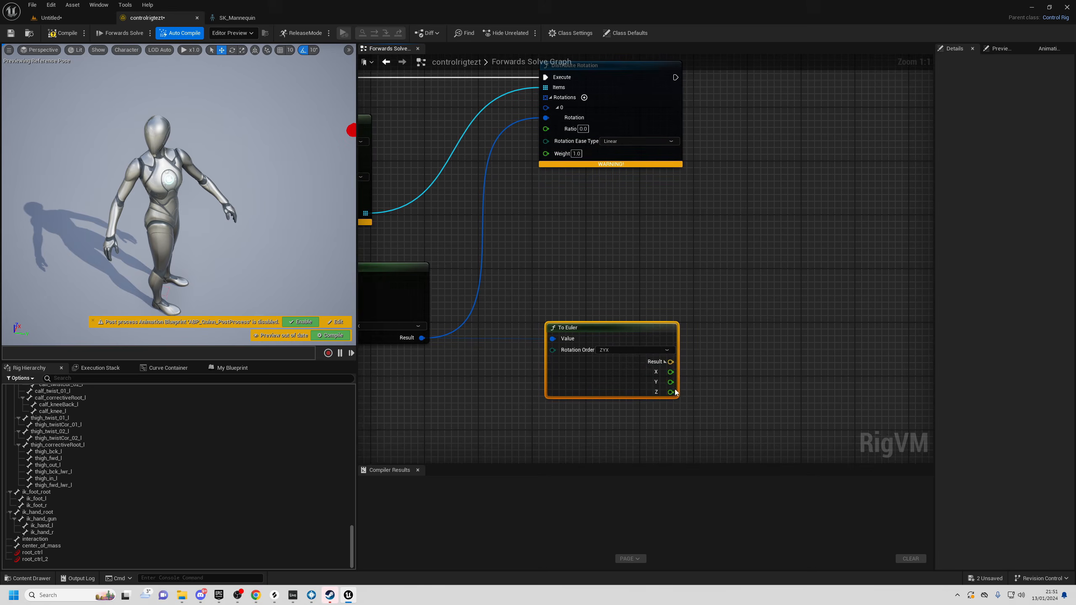
pyautogui.moveTo(718, 401); pyautogui.dragTo(607, 384, button='right')
# - Add a split From Euler node and wire To Euler's X and Y into it
pyautogui.rightClick(621, 331)
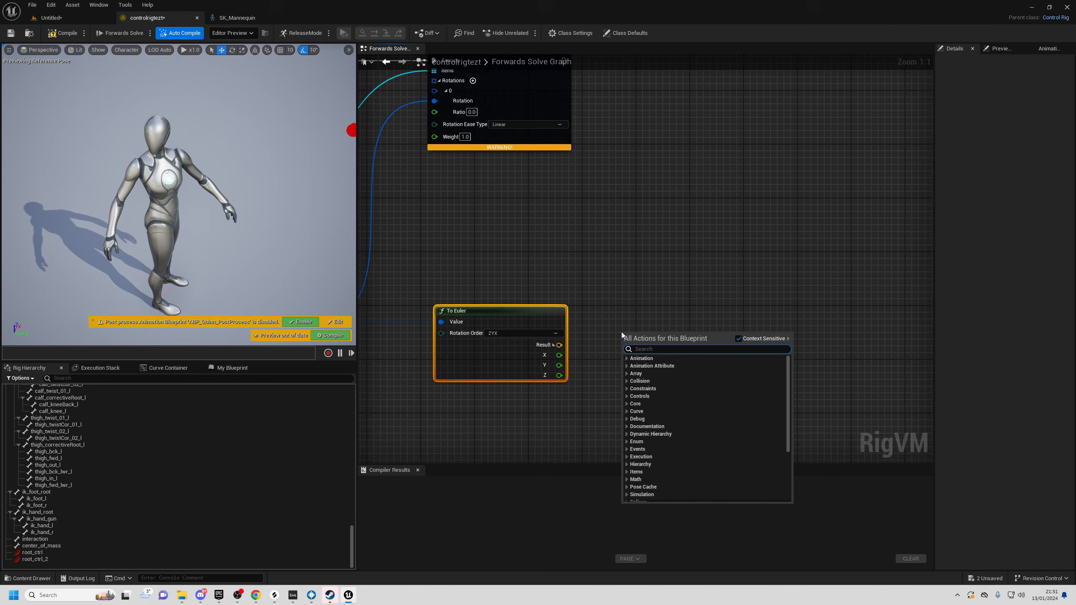
pyautogui.write('from eul')
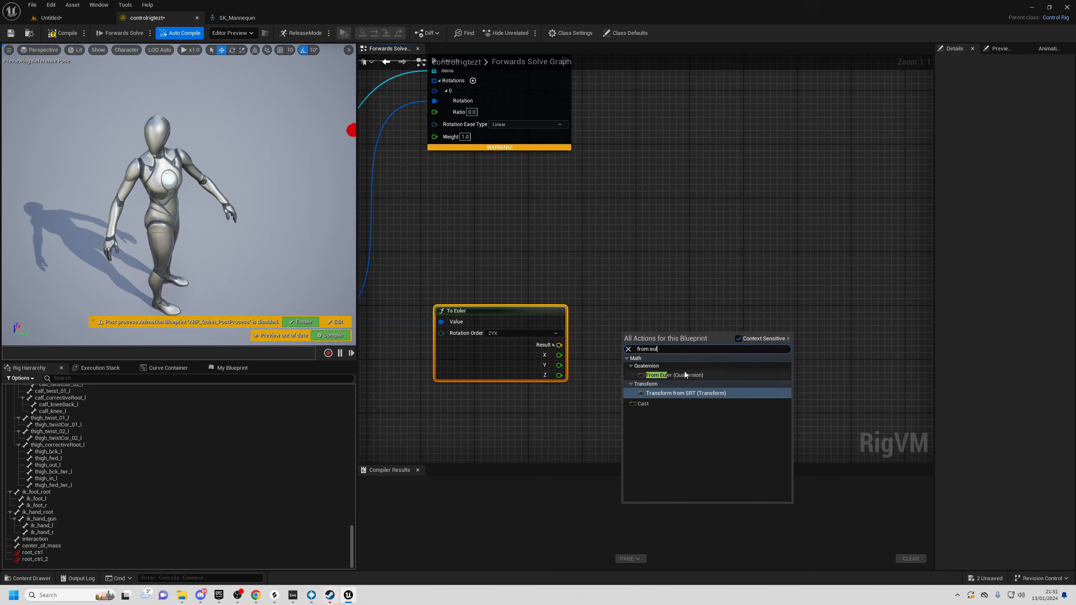
pyautogui.click(684, 374)
pyautogui.click(622, 336)
pyautogui.moveTo(664, 325); pyautogui.dragTo(664, 339)
pyautogui.moveTo(560, 355); pyautogui.dragTo(650, 354)
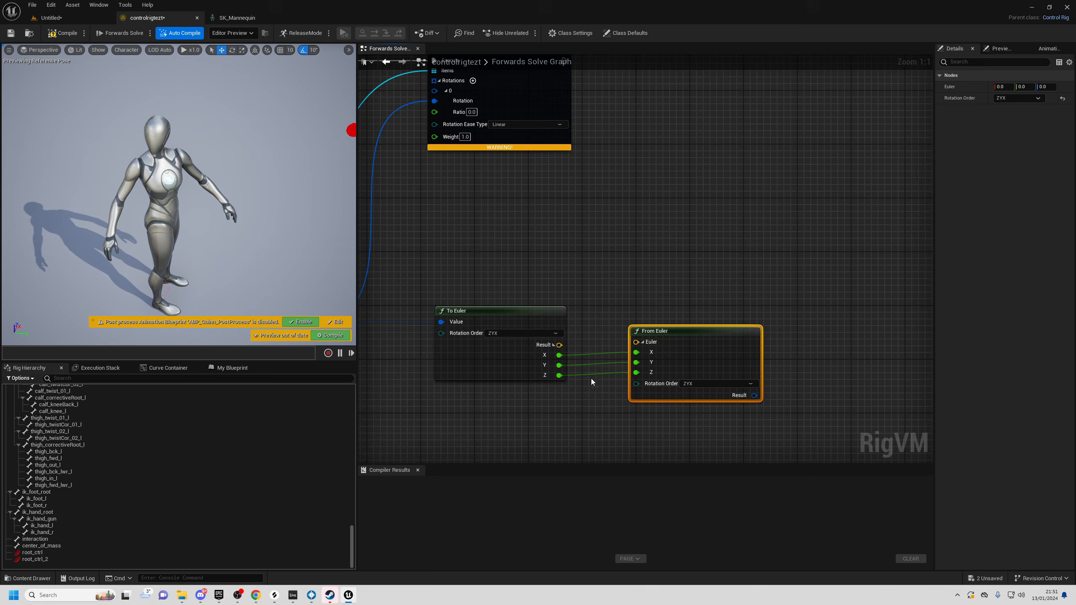
# - Insert an Add node adding 25 to the Z angle and feed it into From Euler's Z
pyautogui.moveTo(560, 375); pyautogui.dragTo(590, 445)
pyautogui.write('+')
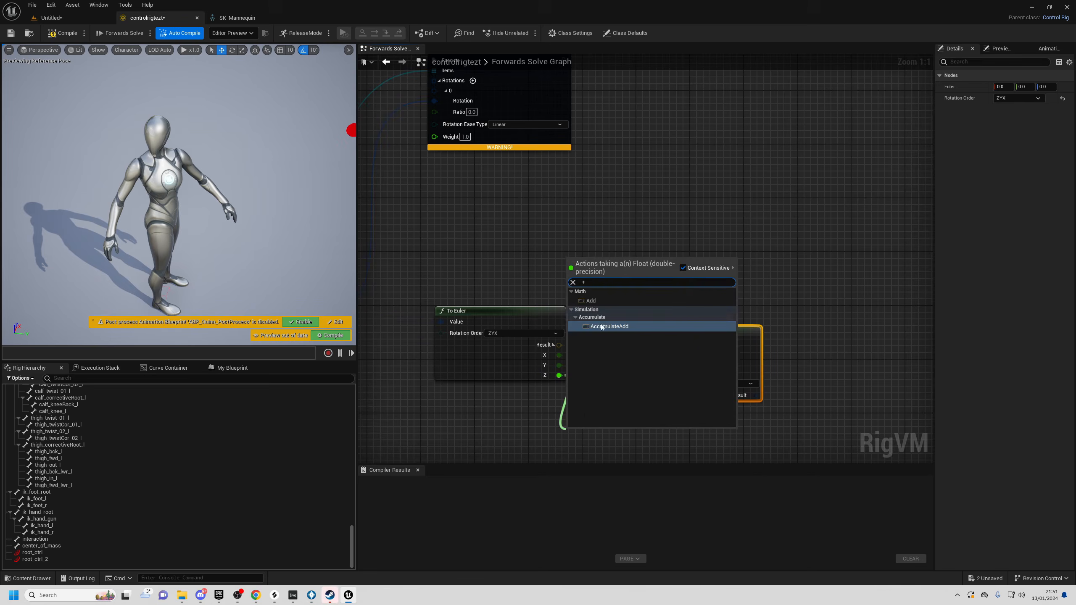
pyautogui.click(591, 301)
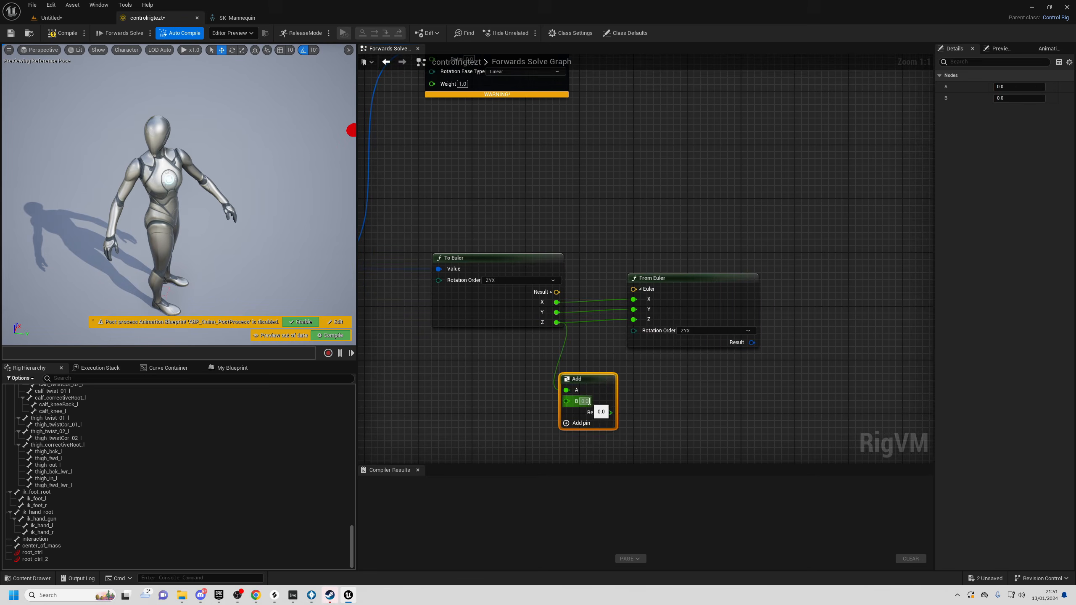
pyautogui.write('25')
pyautogui.press('Return')
pyautogui.moveTo(607, 413); pyautogui.dragTo(634, 320)
pyautogui.moveTo(746, 352); pyautogui.dragTo(691, 367, button='right')
# - Select the conversion and Add nodes together and pull a wire from the rebuilt rotation
pyautogui.moveTo(697, 358); pyautogui.dragTo(763, 223)
pyautogui.moveTo(607, 216); pyautogui.dragTo(720, 219, button='right')
pyautogui.click(417, 288)
pyautogui.moveTo(489, 308); pyautogui.dragTo(413, 294, button='right')
pyautogui.moveTo(496, 192); pyautogui.dragTo(704, 412)
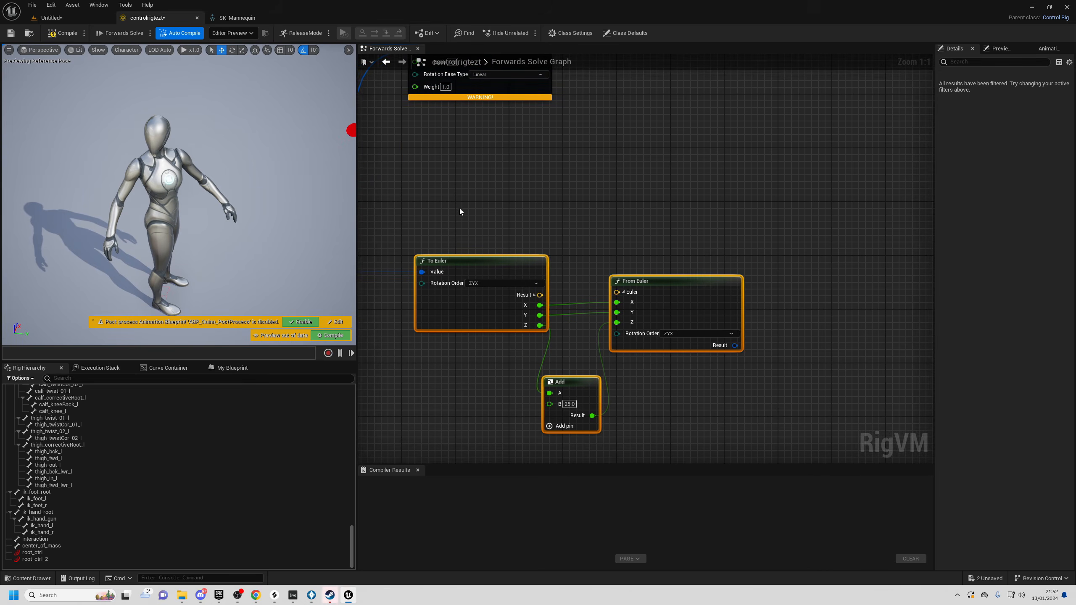
pyautogui.moveTo(702, 405); pyautogui.dragTo(646, 420, button='right')
pyautogui.moveTo(678, 360); pyautogui.dragTo(748, 263)
pyautogui.moveTo(530, 206); pyautogui.dragTo(667, 207, button='right')
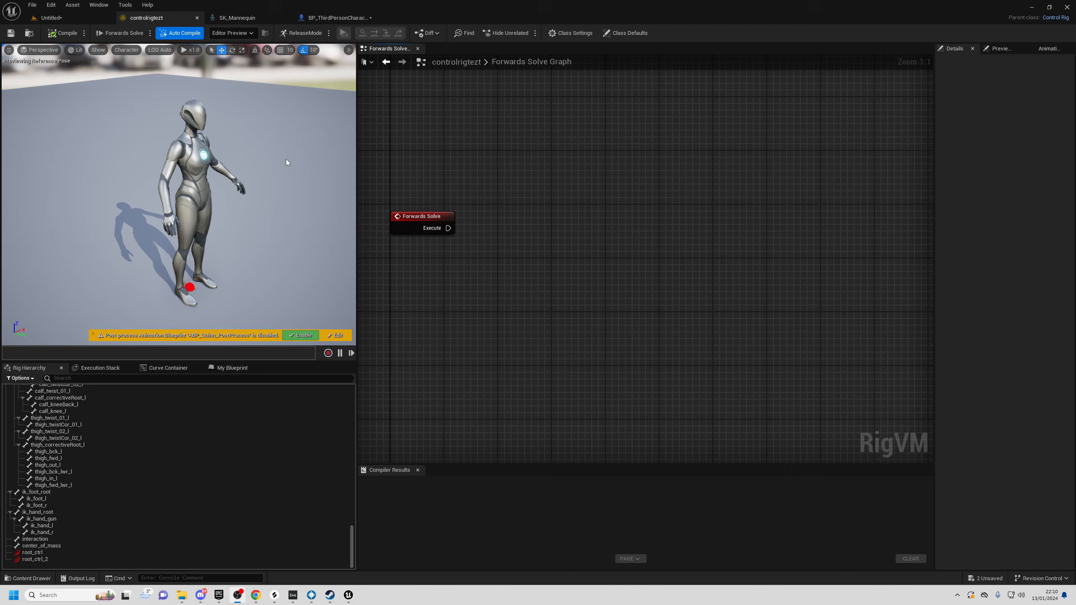
# - In the Untitled level, drag BP_ThirdPersonCharacter across the floor with the move gizmo
pyautogui.moveTo(287, 162); pyautogui.dragTo(286, 178, button='right')
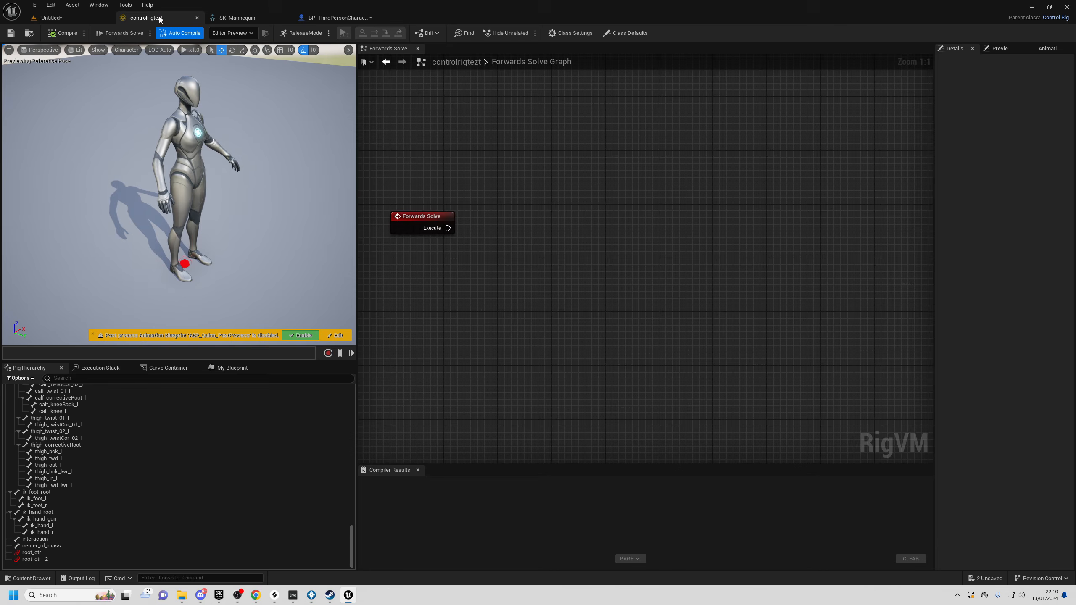
pyautogui.click(79, 15)
pyautogui.moveTo(424, 212); pyautogui.dragTo(414, 207, button='right')
pyautogui.press('w')
pyautogui.press('s')
pyautogui.moveTo(414, 207); pyautogui.dragTo(392, 191)
pyautogui.press('w')
pyautogui.moveTo(392, 191)
pyautogui.mouseDown(button='right')
pyautogui.moveTo(388, 204)
pyautogui.moveTo(410, 201)
pyautogui.mouseUp(button='right')
# - Settle the character near X -532.9, Y -133.5, Z 89.5, then go back to controlrigtezt
pyautogui.press('s')
pyautogui.press('s')
pyautogui.keyDown('shift'); pyautogui.moveTo(409, 201); pyautogui.dragTo(418, 218); pyautogui.keyUp('shift')
pyautogui.moveTo(409, 201); pyautogui.dragTo(407, 202, button='right')
pyautogui.press('w')
pyautogui.keyDown('shift'); pyautogui.moveTo(409, 169); pyautogui.dragTo(414, 251); pyautogui.keyUp('shift')
pyautogui.moveTo(414, 251); pyautogui.dragTo(413, 251, button='right')
pyautogui.press('s')
pyautogui.moveTo(400, 239); pyautogui.dragTo(379, 258)
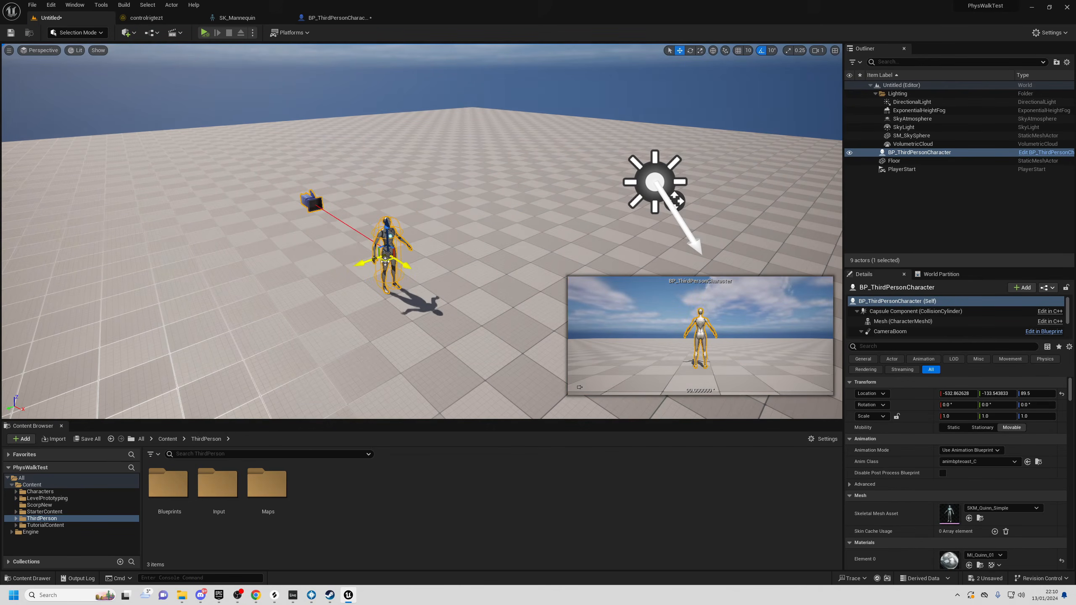
pyautogui.click(164, 23)
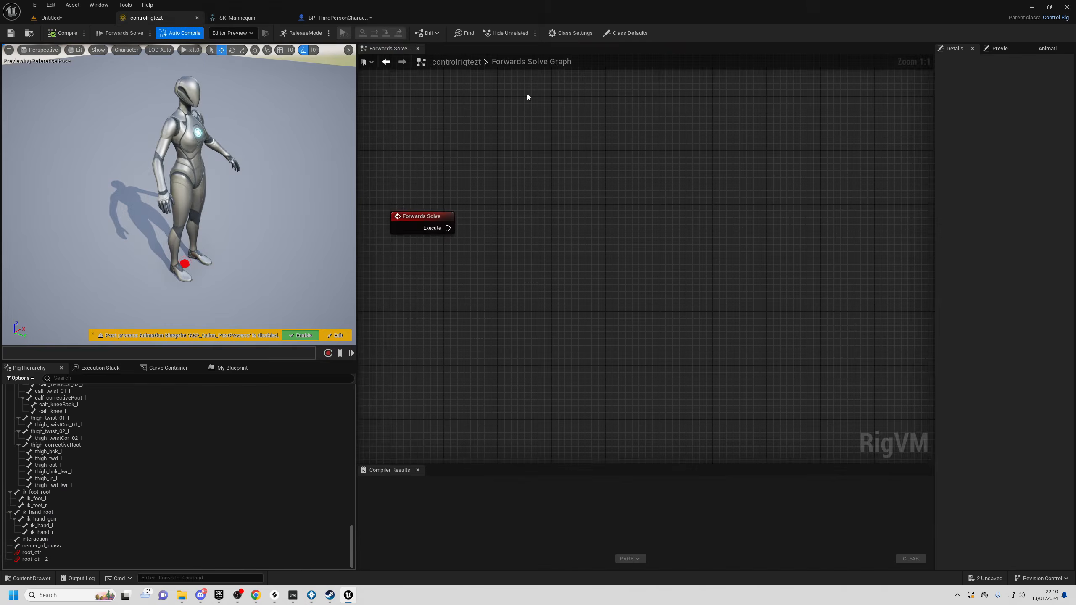
# - Add a Print node driven by Forwards Solve's execution
pyautogui.rightClick(555, 213)
pyautogui.write('print')
pyautogui.click(575, 239)
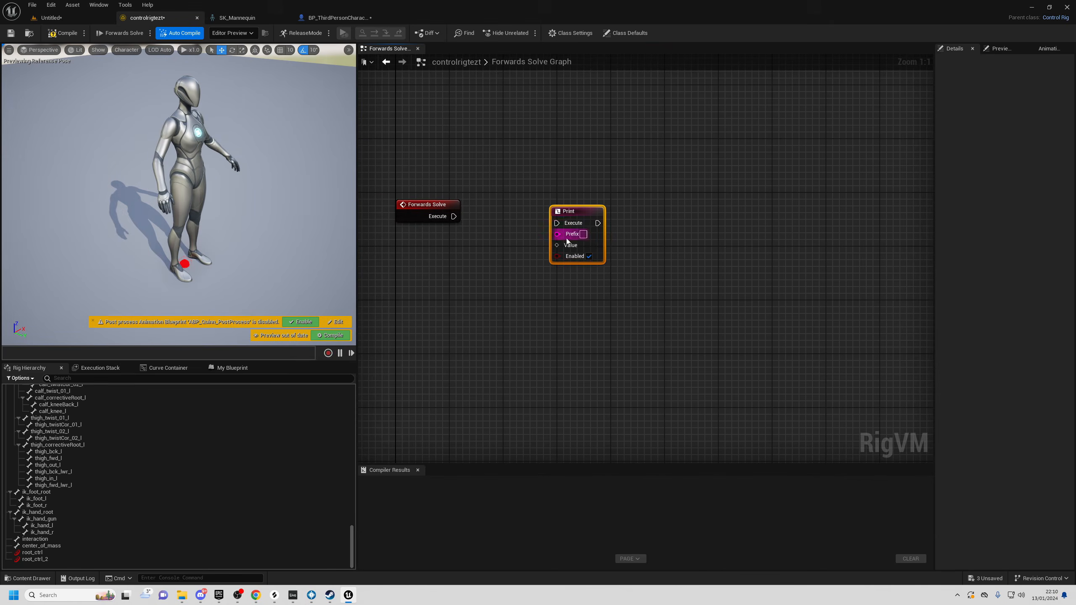
pyautogui.moveTo(453, 216); pyautogui.dragTo(625, 205)
pyautogui.click(454, 293)
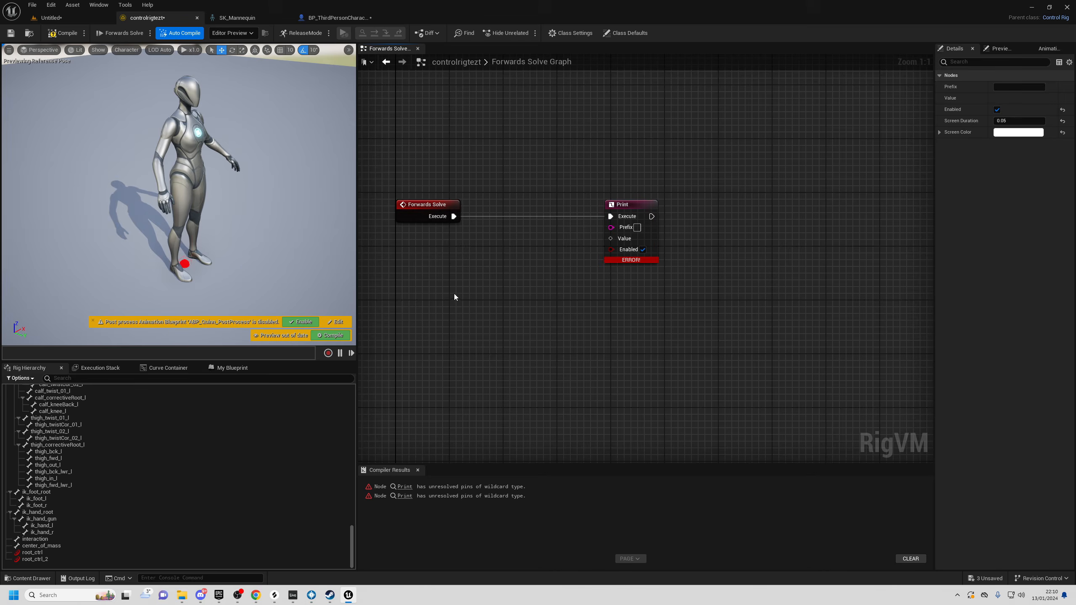
# - Add a To World node and print its World output as an FVector, input 0, 0, 0
pyautogui.rightClick(452, 294)
pyautogui.write('to world')
pyautogui.press('Return')
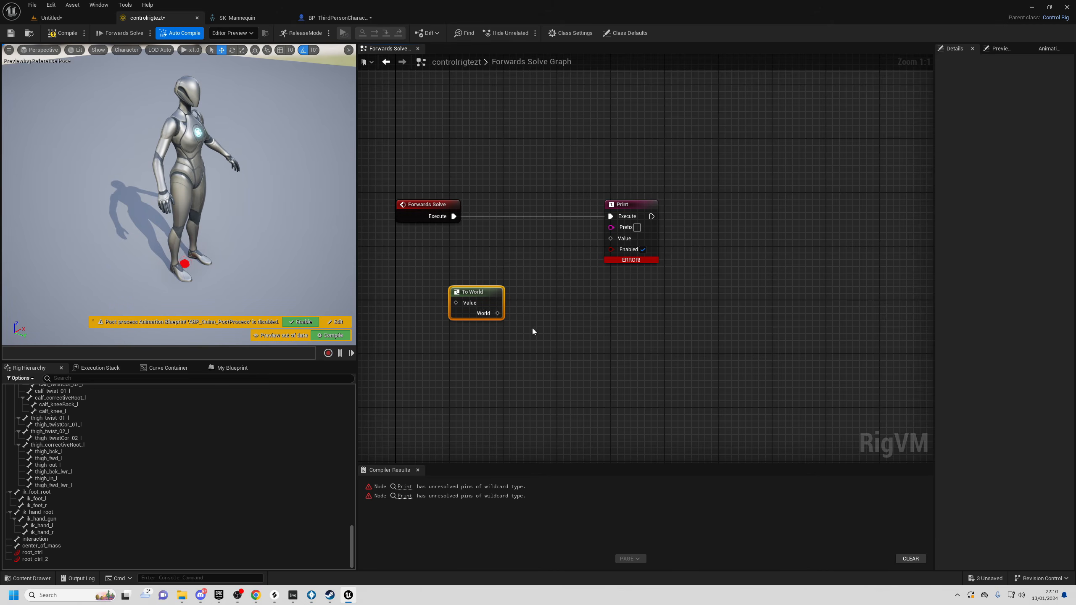
pyautogui.moveTo(483, 314); pyautogui.dragTo(613, 239)
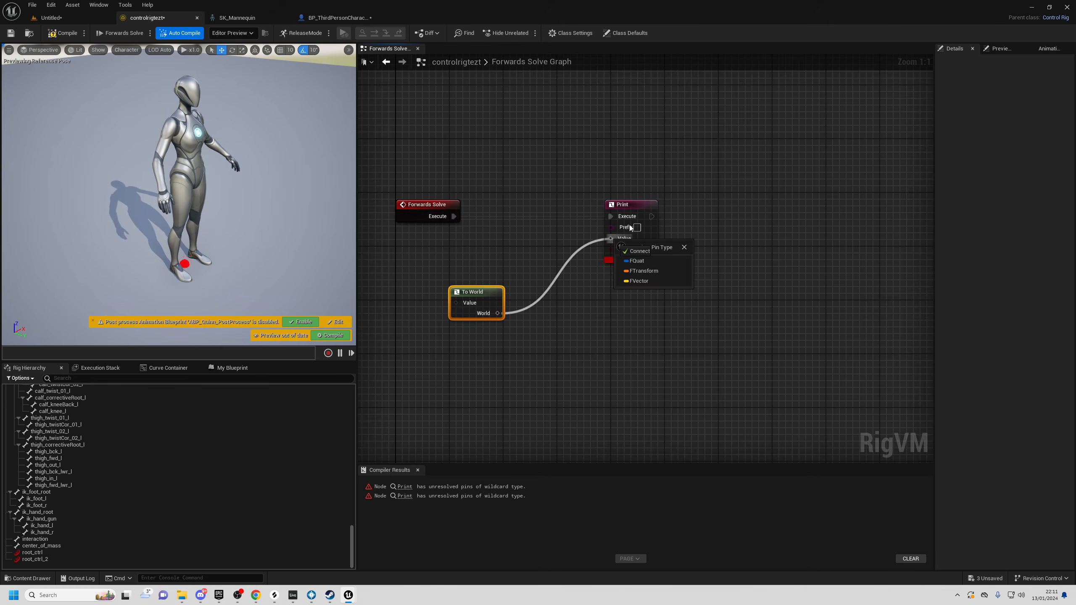
pyautogui.click(643, 282)
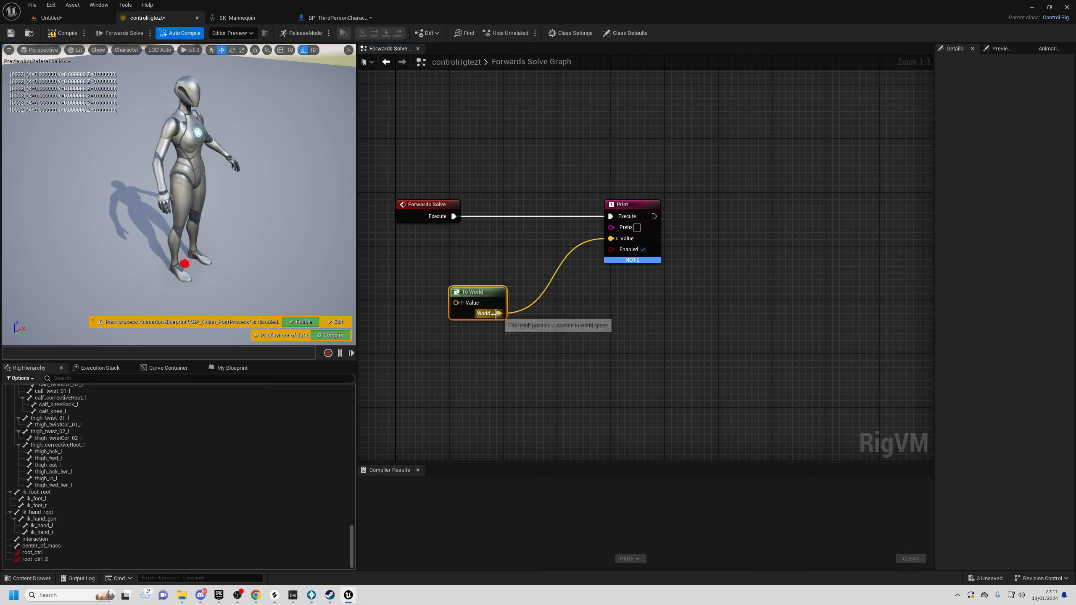
pyautogui.click(463, 303)
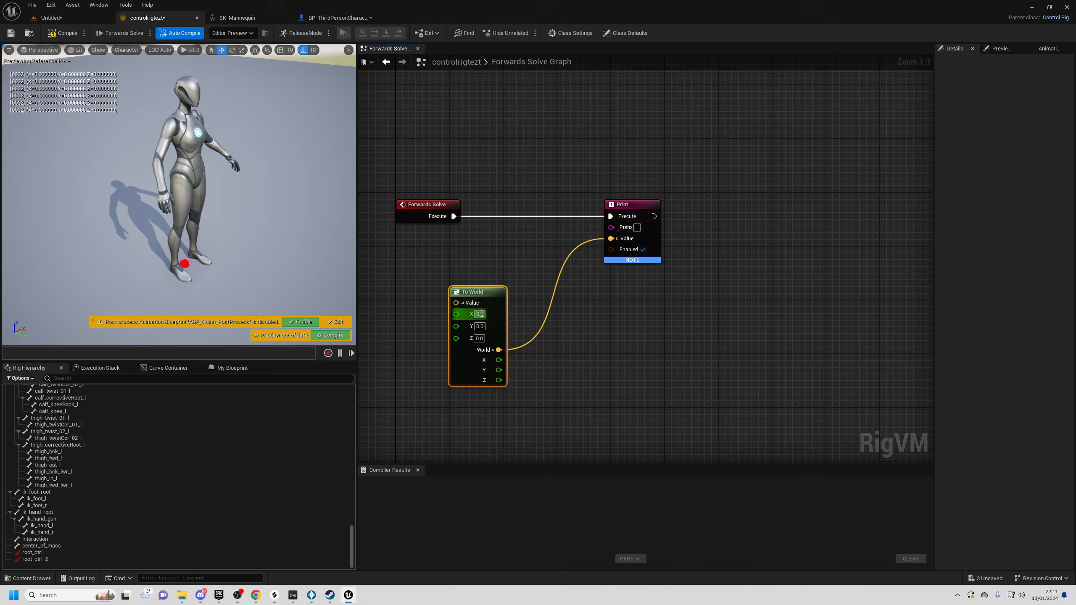
pyautogui.click(479, 339)
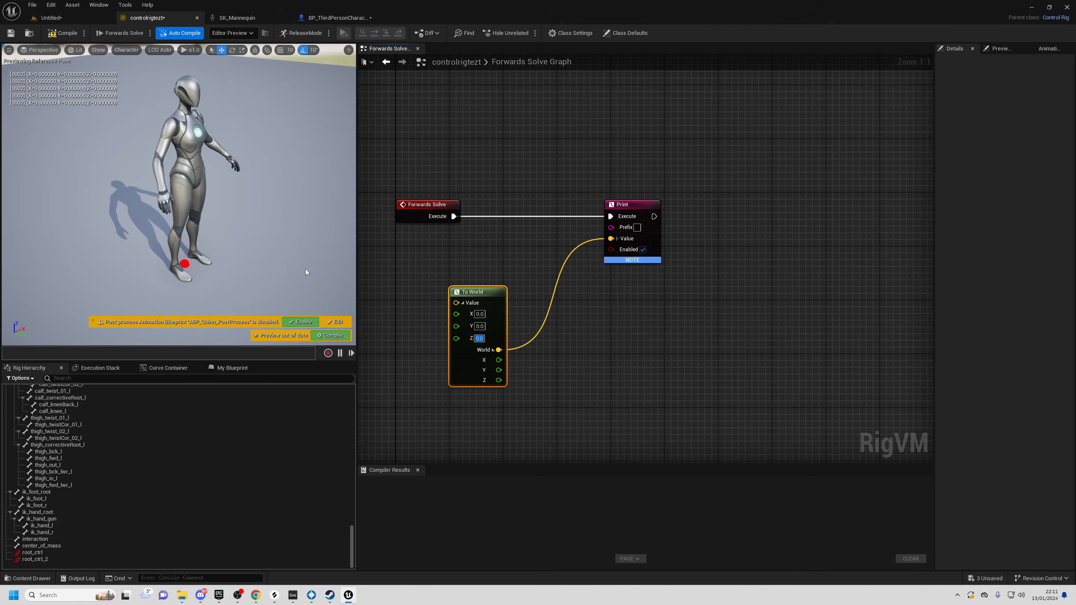
pyautogui.click(663, 278)
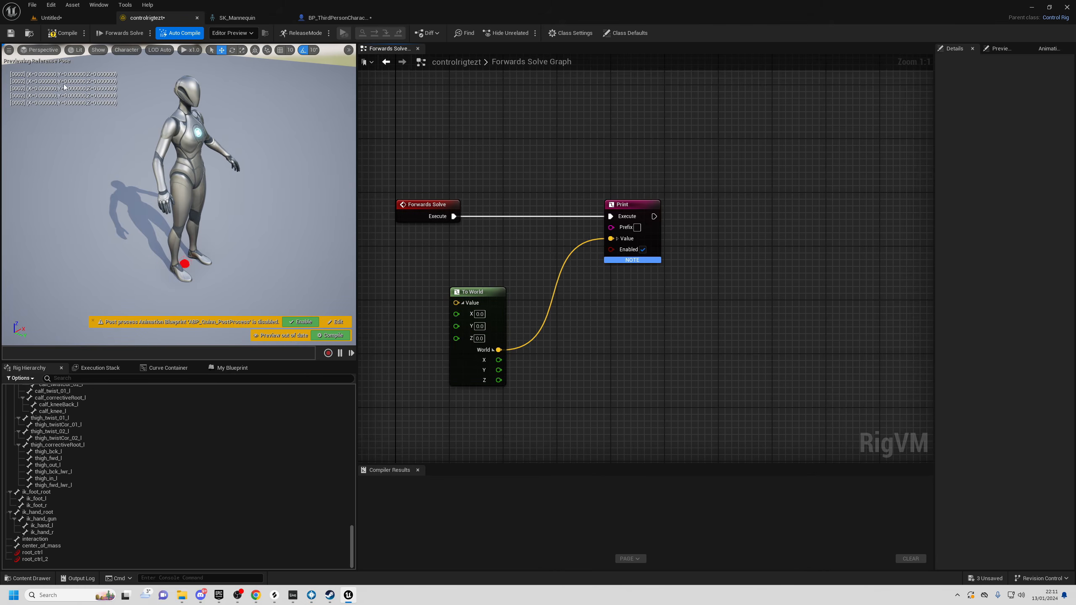
pyautogui.moveTo(70, 117)
pyautogui.mouseDown(button='right')
pyautogui.moveTo(36, 87)
pyautogui.moveTo(72, 108)
pyautogui.mouseUp(button='right')
pyautogui.press('s')
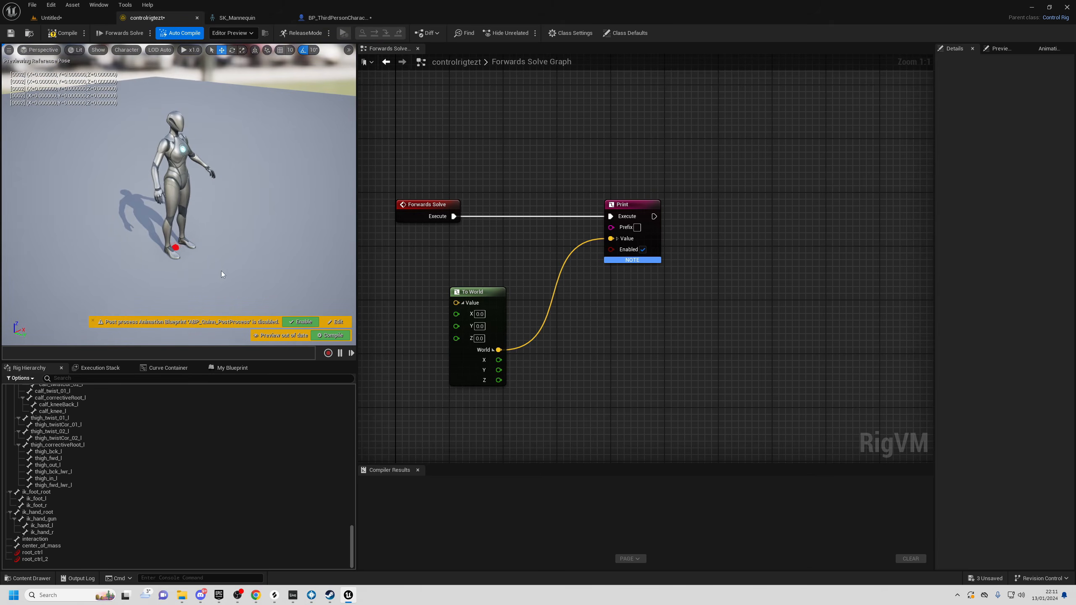
# - Play the level, drag the framed character to a new spot, then return to controlrigtezt
pyautogui.click(74, 17)
pyautogui.click(204, 33)
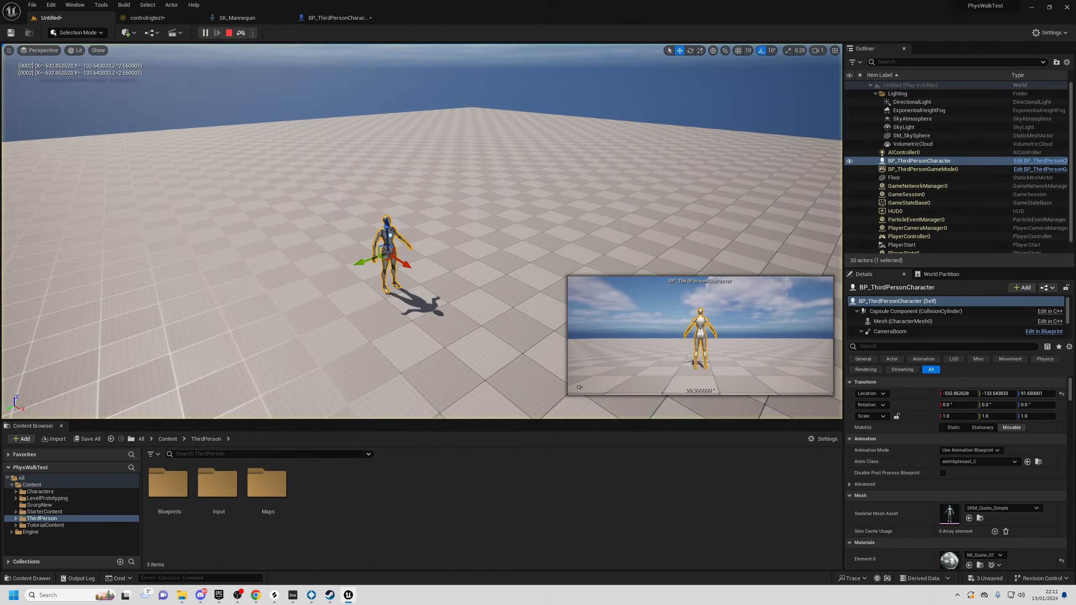
pyautogui.press('f')
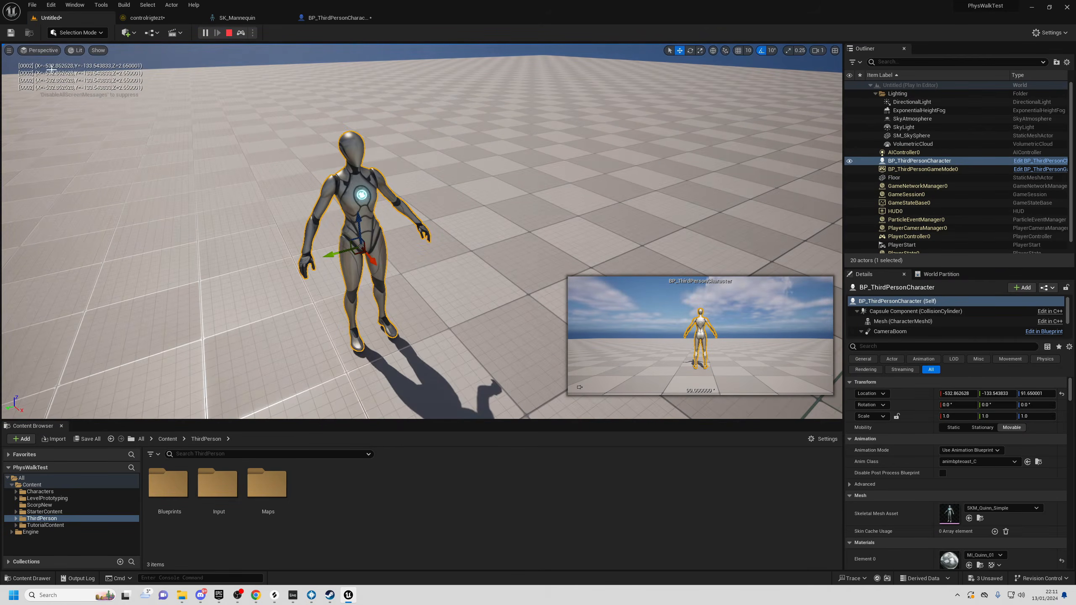
pyautogui.scroll(-6, 78, 71)
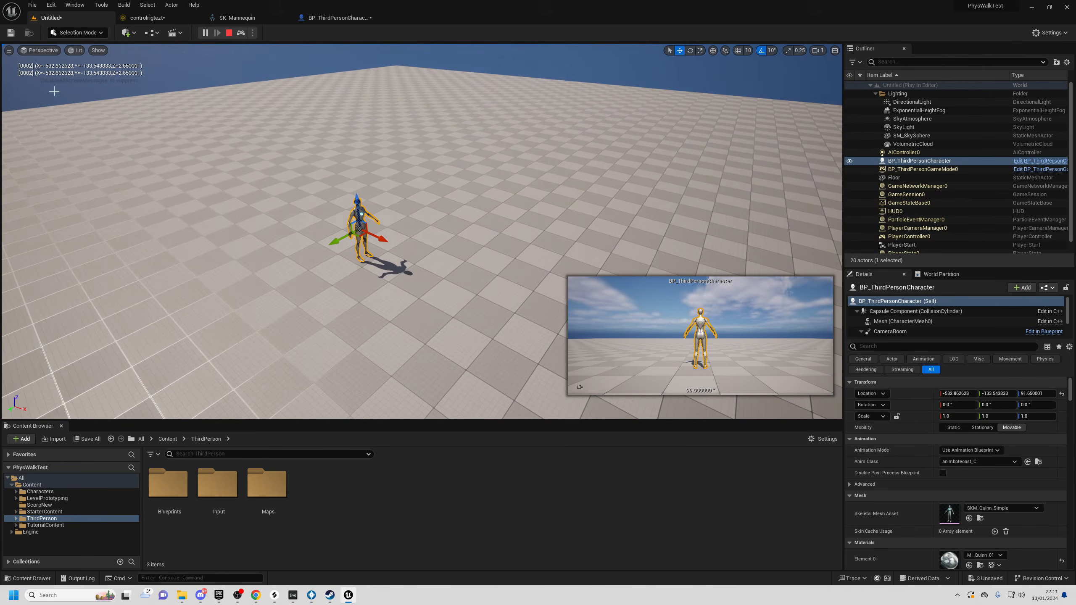
pyautogui.moveTo(356, 236)
pyautogui.mouseDown()
pyautogui.moveTo(216, 221)
pyautogui.moveTo(312, 182)
pyautogui.moveTo(311, 170)
pyautogui.moveTo(348, 250)
pyautogui.moveTo(414, 174)
pyautogui.moveTo(335, 243)
pyautogui.moveTo(337, 232)
pyautogui.mouseUp()
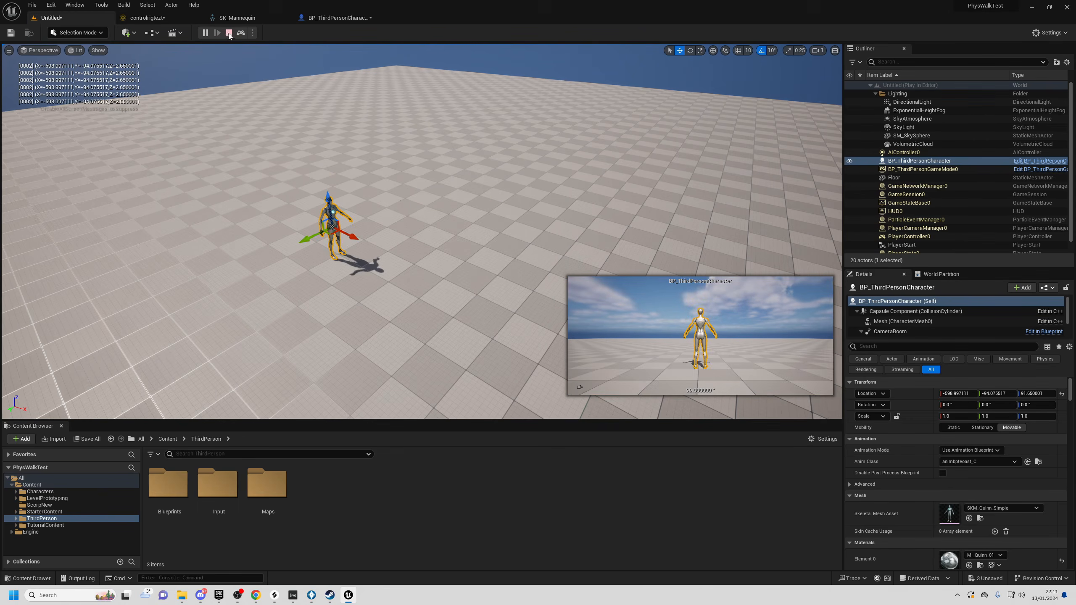
pyautogui.click(148, 17)
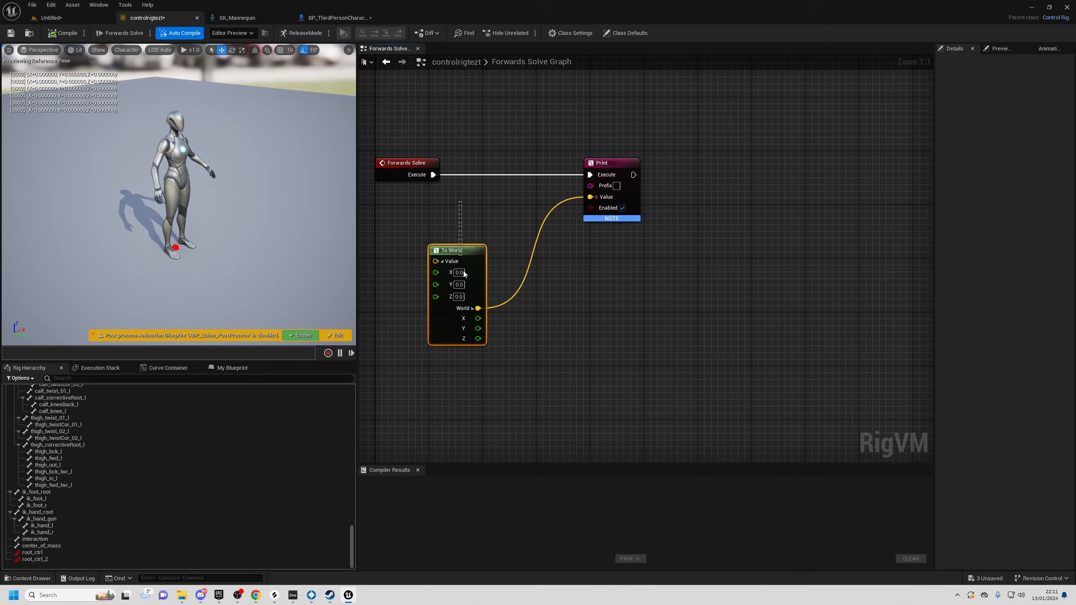
# - Add a From World node off To World's World pin and print its Global output
pyautogui.click(463, 260)
pyautogui.moveTo(481, 267); pyautogui.dragTo(455, 267)
pyautogui.click(494, 250)
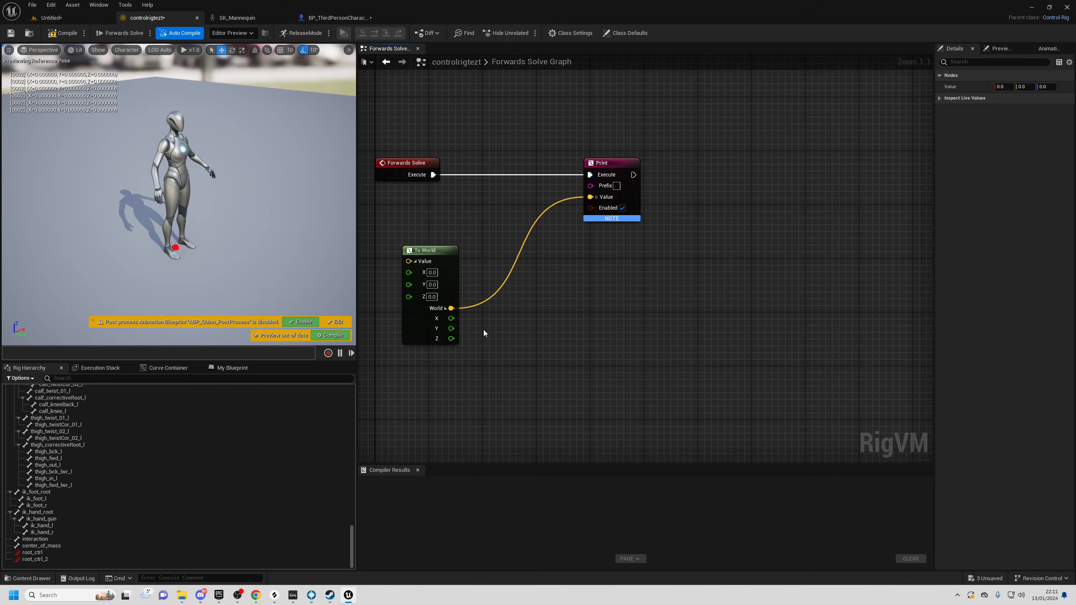
pyautogui.moveTo(451, 309); pyautogui.dragTo(523, 309)
pyautogui.write('from world')
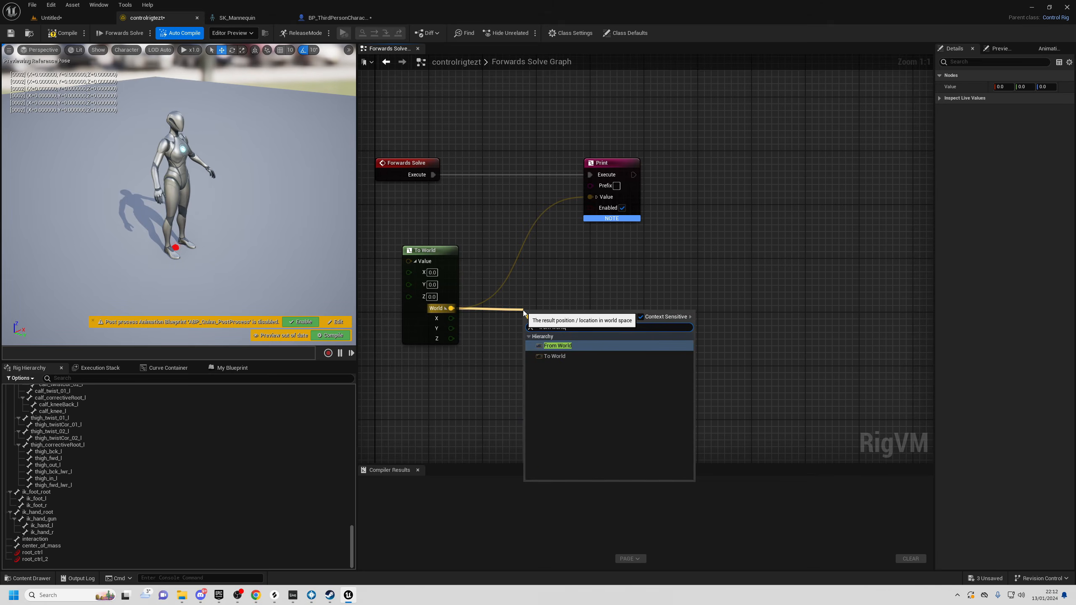
pyautogui.click(544, 347)
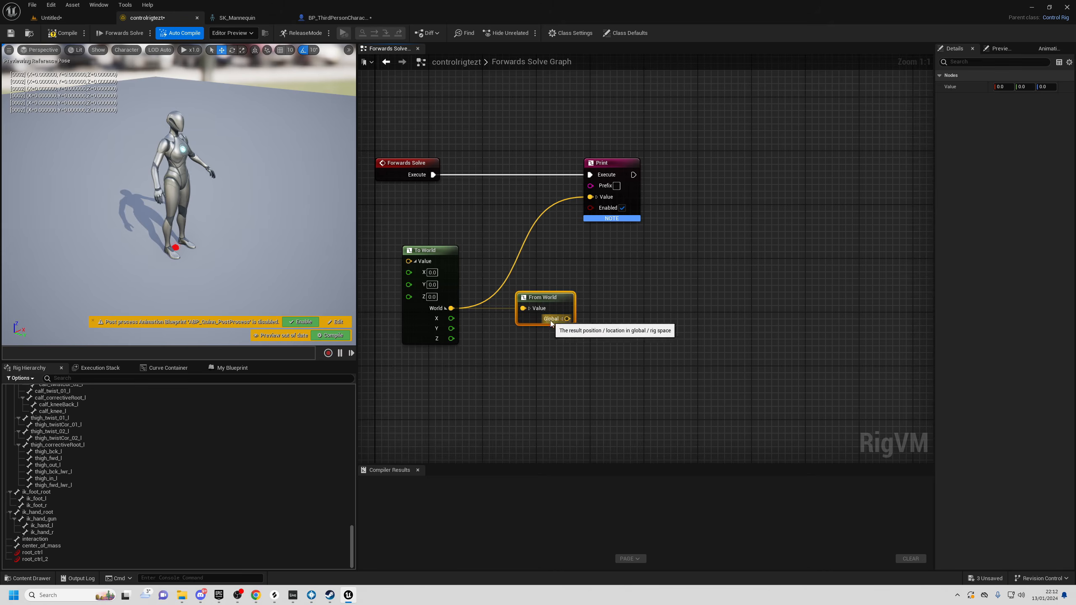
pyautogui.moveTo(612, 344); pyautogui.dragTo(584, 351, button='right')
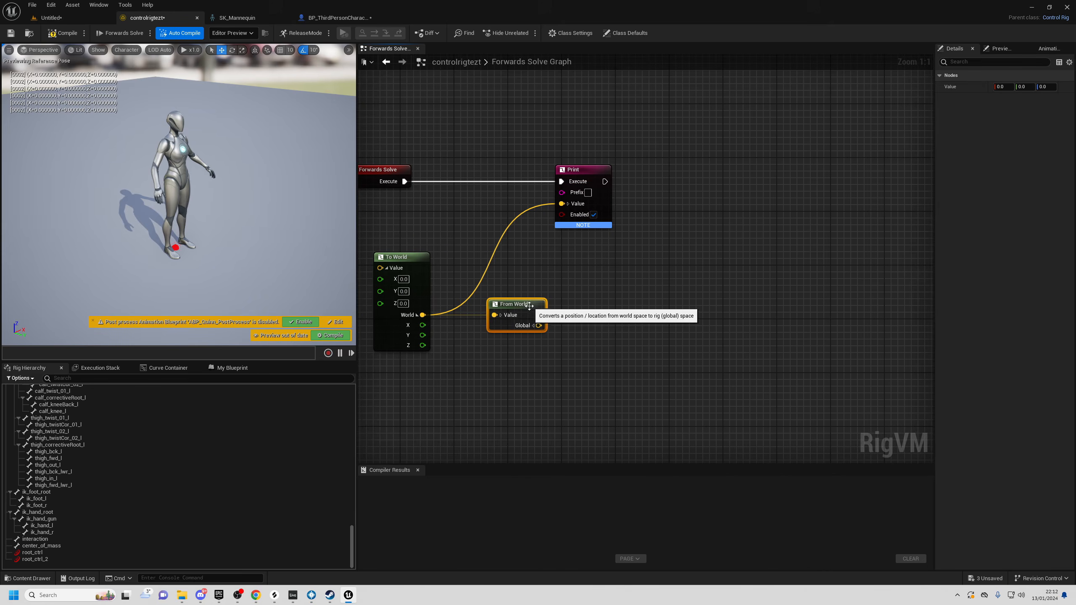
pyautogui.moveTo(583, 316); pyautogui.dragTo(559, 334, button='right')
pyautogui.moveTo(514, 342); pyautogui.dragTo(537, 220)
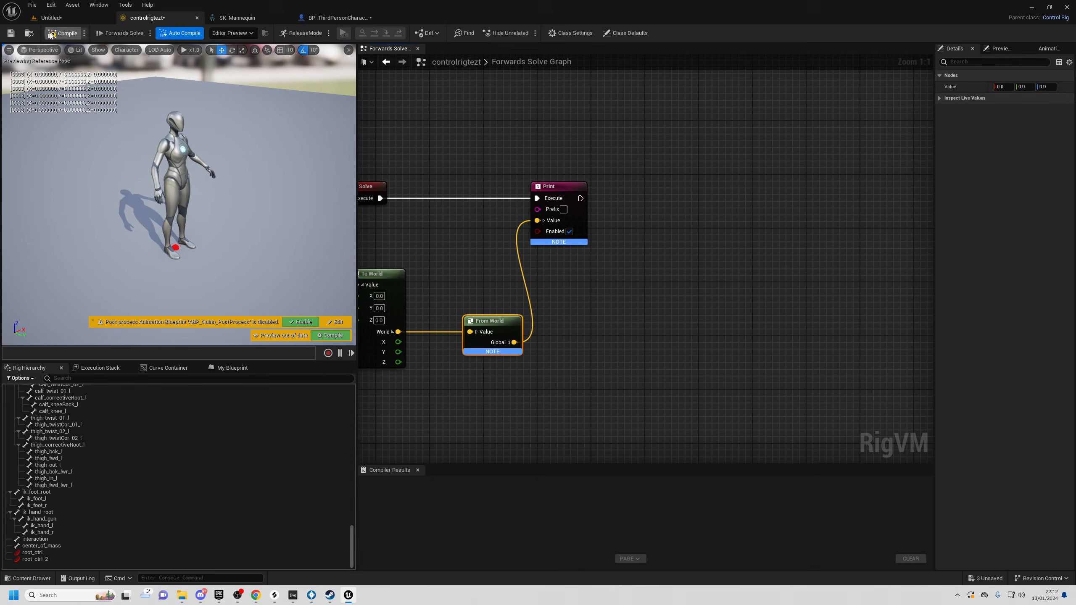
pyautogui.click(84, 17)
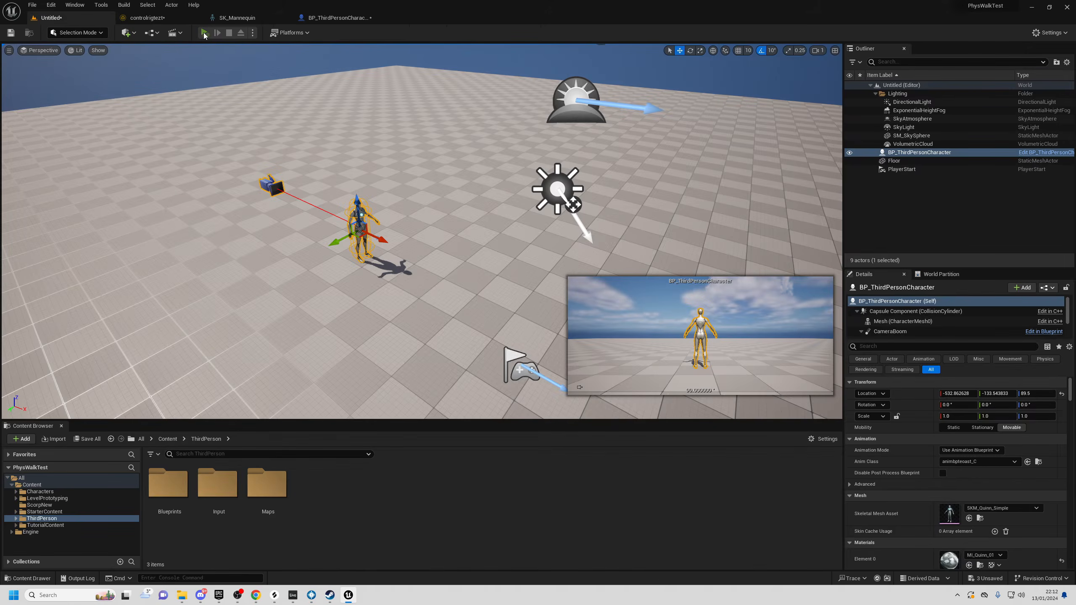
pyautogui.click(204, 33)
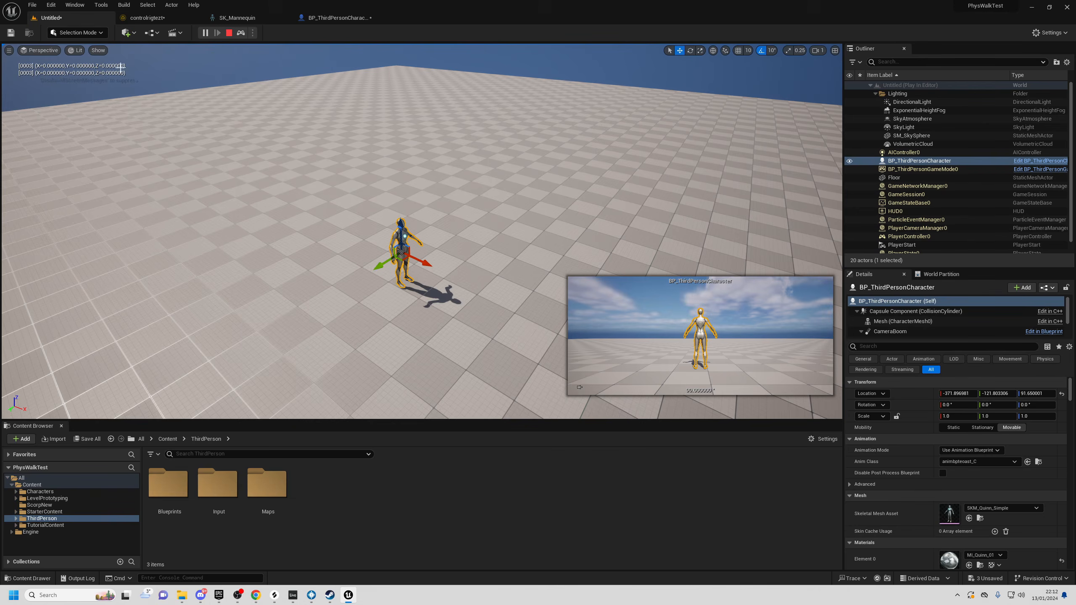
pyautogui.click(148, 18)
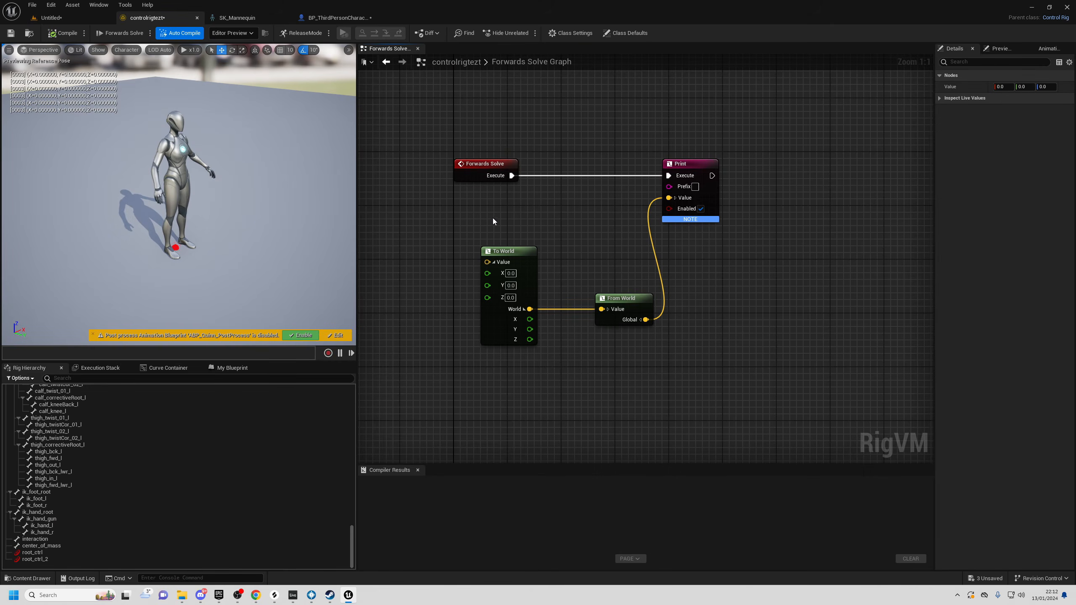
pyautogui.click(508, 251)
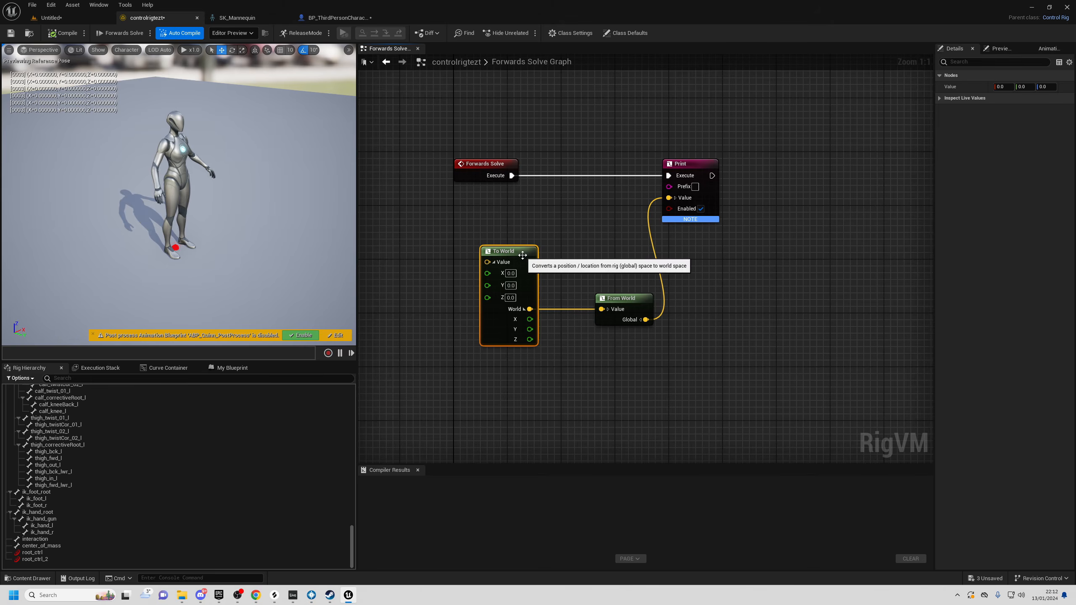
pyautogui.moveTo(583, 248); pyautogui.dragTo(634, 357)
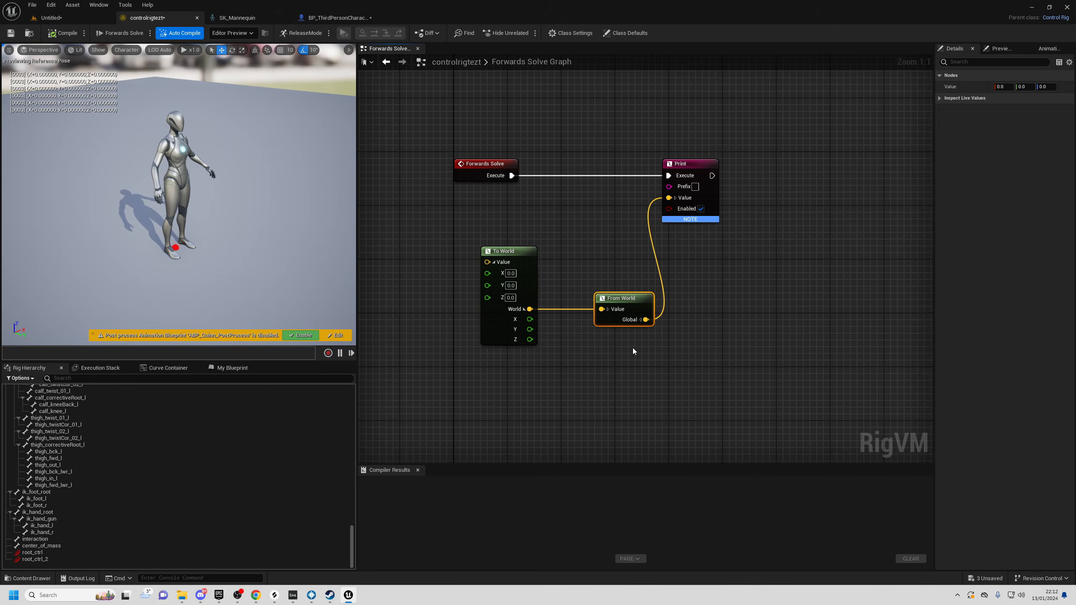
pyautogui.moveTo(651, 207); pyautogui.dragTo(733, 284)
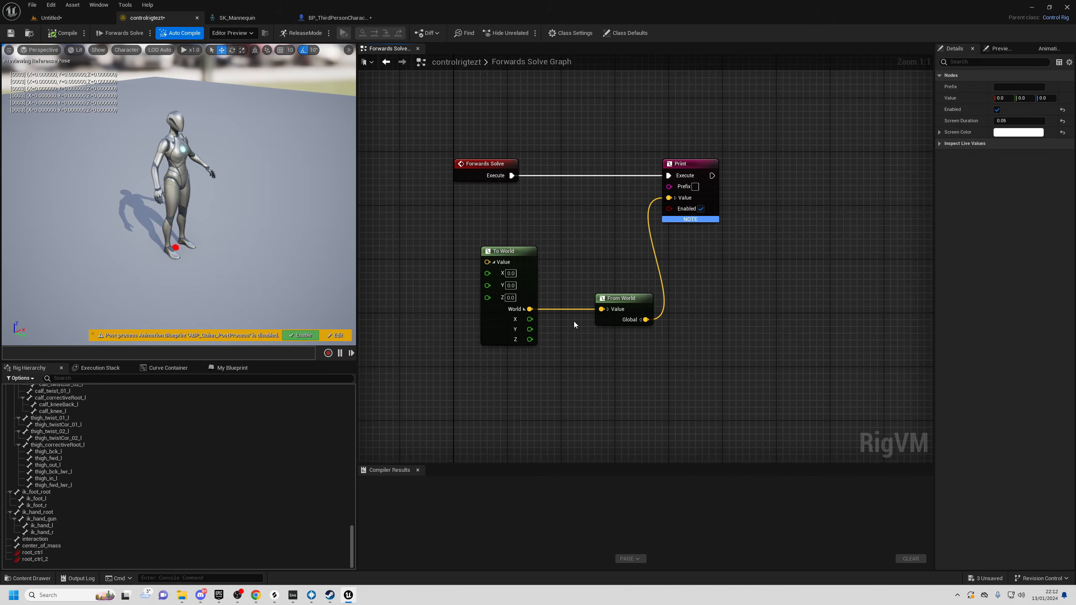
pyautogui.moveTo(750, 264); pyautogui.dragTo(735, 262, button='right')
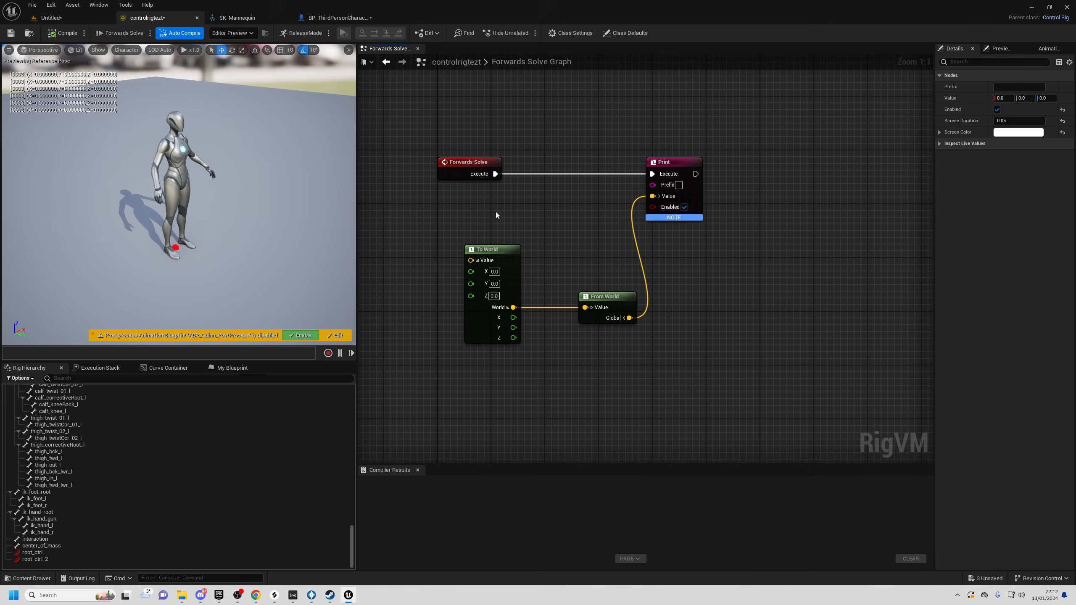
pyautogui.moveTo(496, 210); pyautogui.dragTo(508, 312)
pyautogui.moveTo(568, 253); pyautogui.dragTo(621, 372)
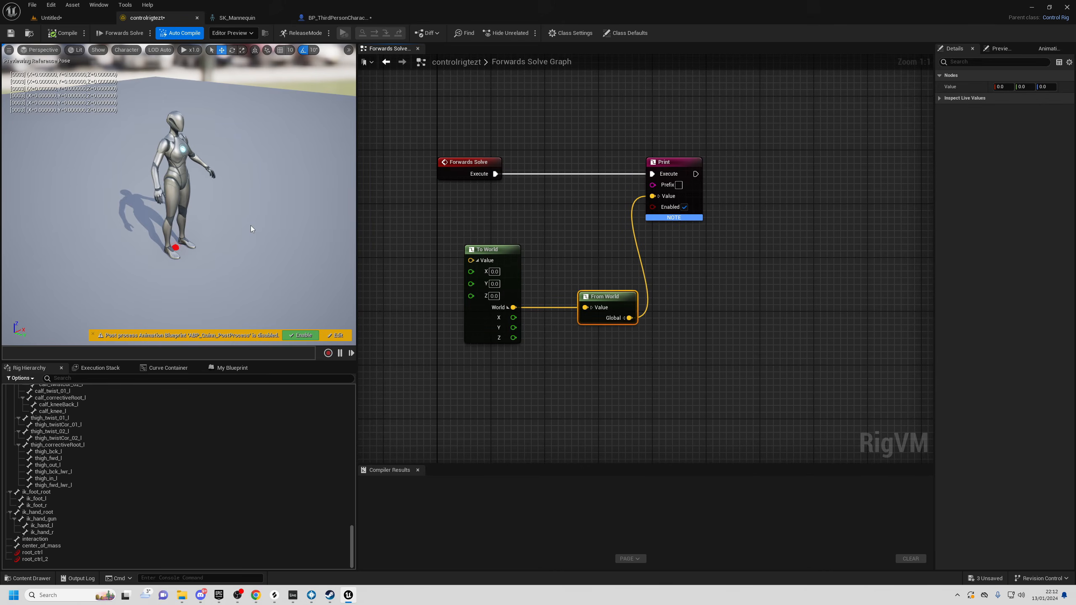
pyautogui.press('w')
pyautogui.moveTo(250, 225); pyautogui.dragTo(254, 261, button='right')
pyautogui.press('w')
pyautogui.moveTo(131, 254); pyautogui.dragTo(131, 228, button='right')
pyautogui.press('s')
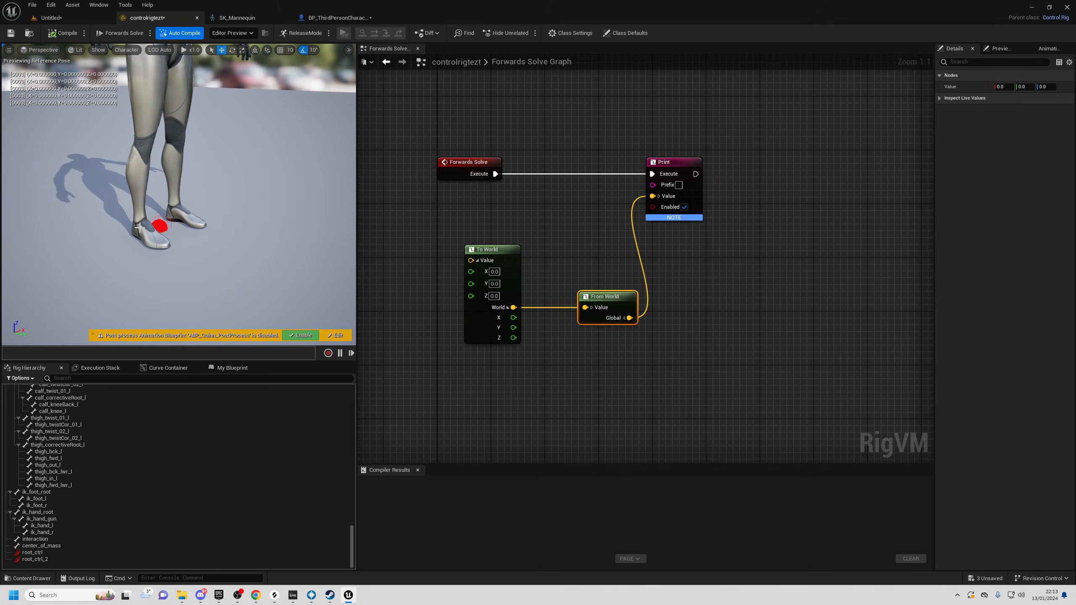
pyautogui.press('s')
pyautogui.moveTo(118, 217); pyautogui.dragTo(229, 219, button='right')
pyautogui.press('a')
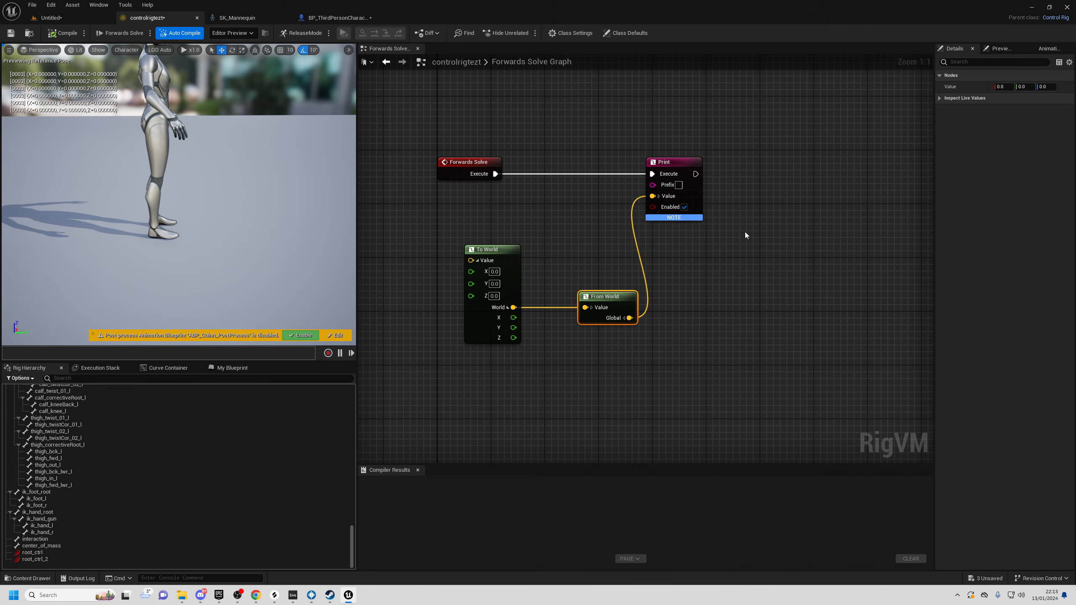
pyautogui.keyDown('alt'); pyautogui.moveTo(229, 245); pyautogui.dragTo(128, 243); pyautogui.keyUp('alt')
# - Nudge the character slightly in the level, then bring up the node menu in controlrigtezt
pyautogui.click(89, 17)
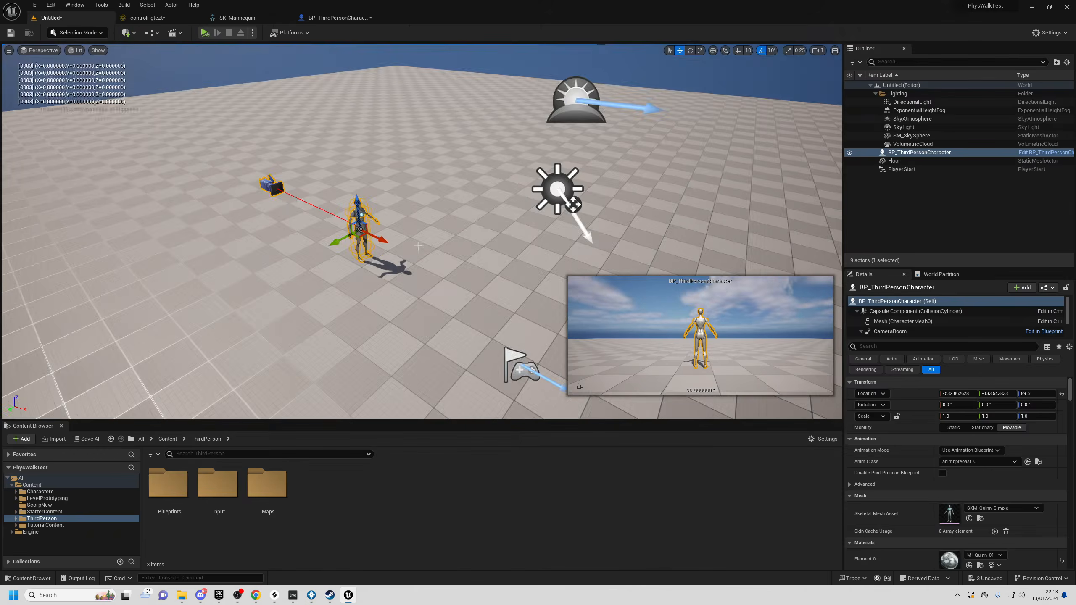
pyautogui.moveTo(400, 208); pyautogui.dragTo(396, 211)
pyautogui.press('w')
pyautogui.moveTo(396, 212); pyautogui.dragTo(417, 165, button='right')
pyautogui.press('s')
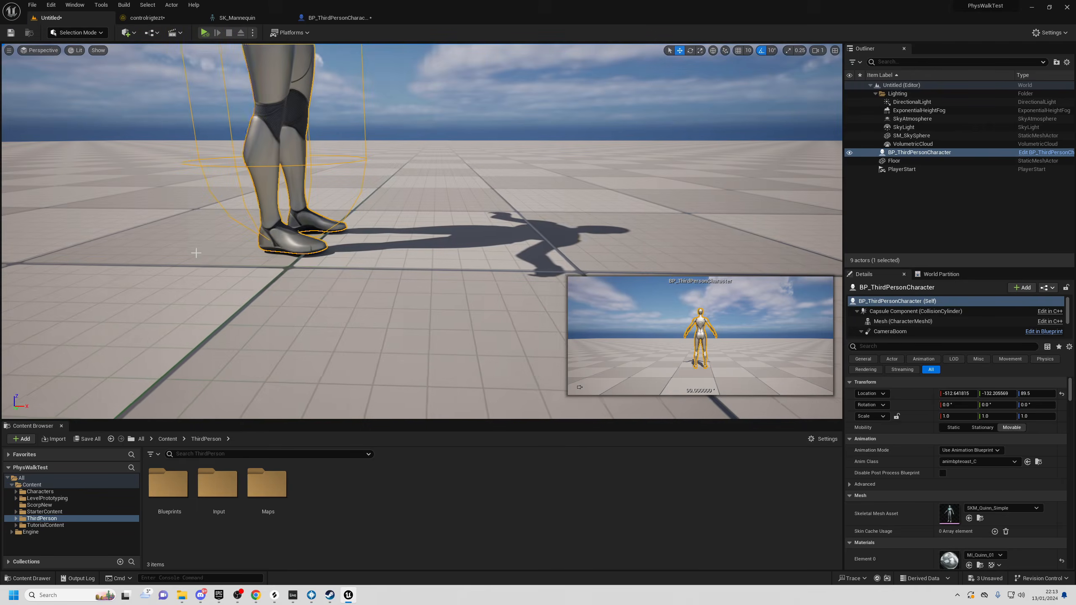
pyautogui.moveTo(227, 248); pyautogui.dragTo(222, 276, button='right')
pyautogui.press('s')
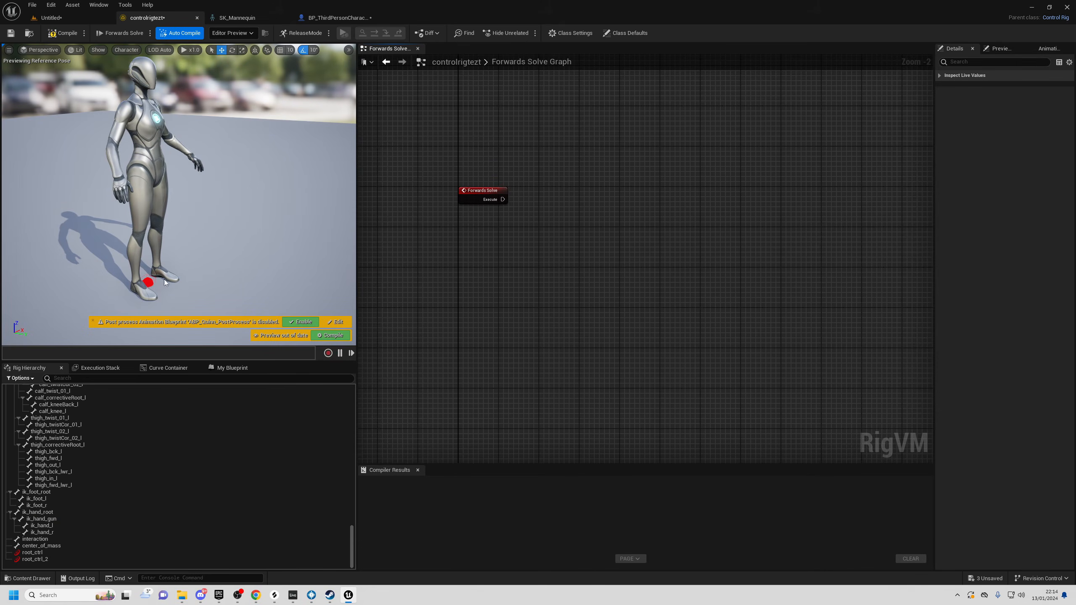
pyautogui.moveTo(601, 237); pyautogui.dragTo(546, 267, button='right')
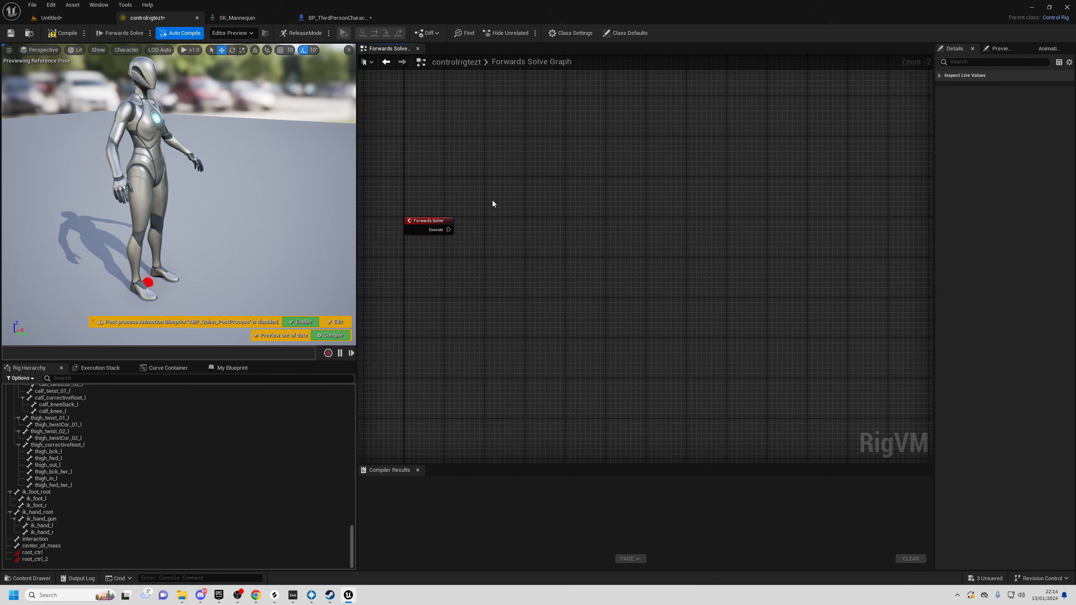
pyautogui.rightClick(515, 238)
# - Add a Draw Transform node executed from Forwards Solve and expand its Transform input
pyautogui.write('draw')
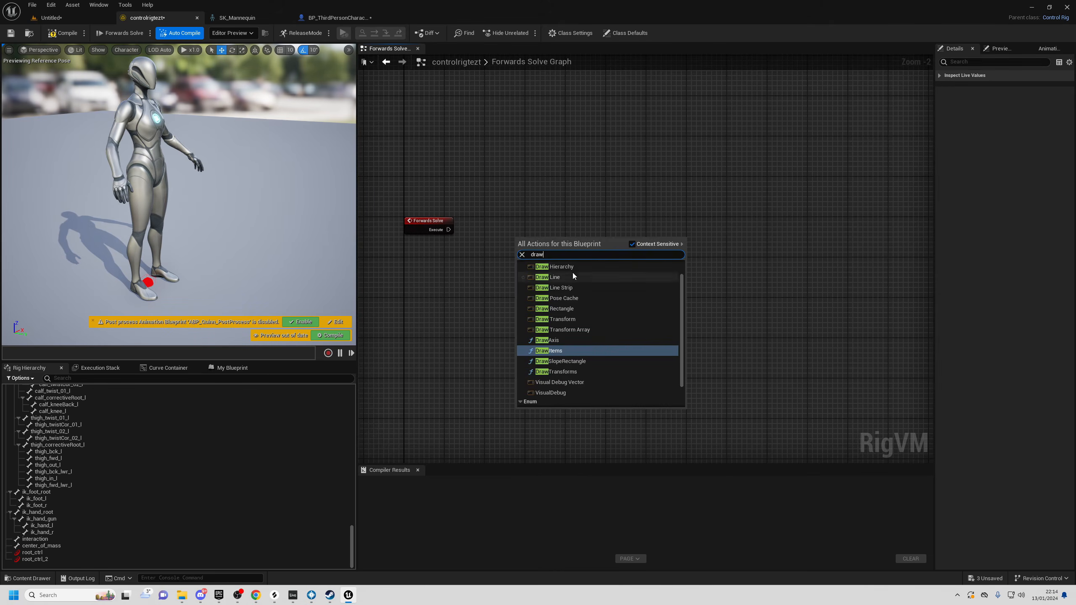
pyautogui.scroll(1, 591, 322)
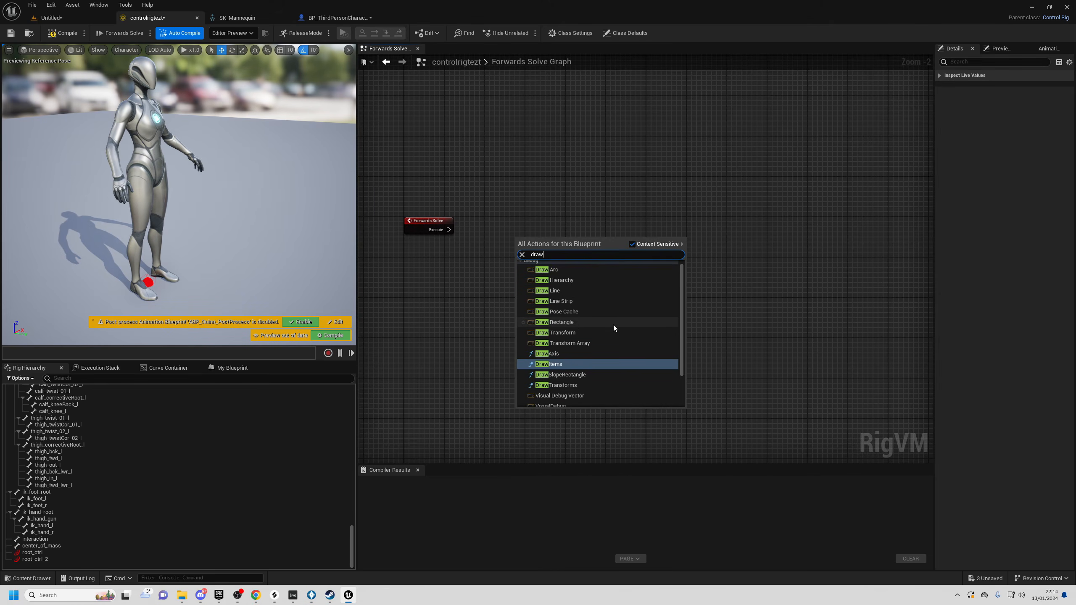
pyautogui.click(564, 333)
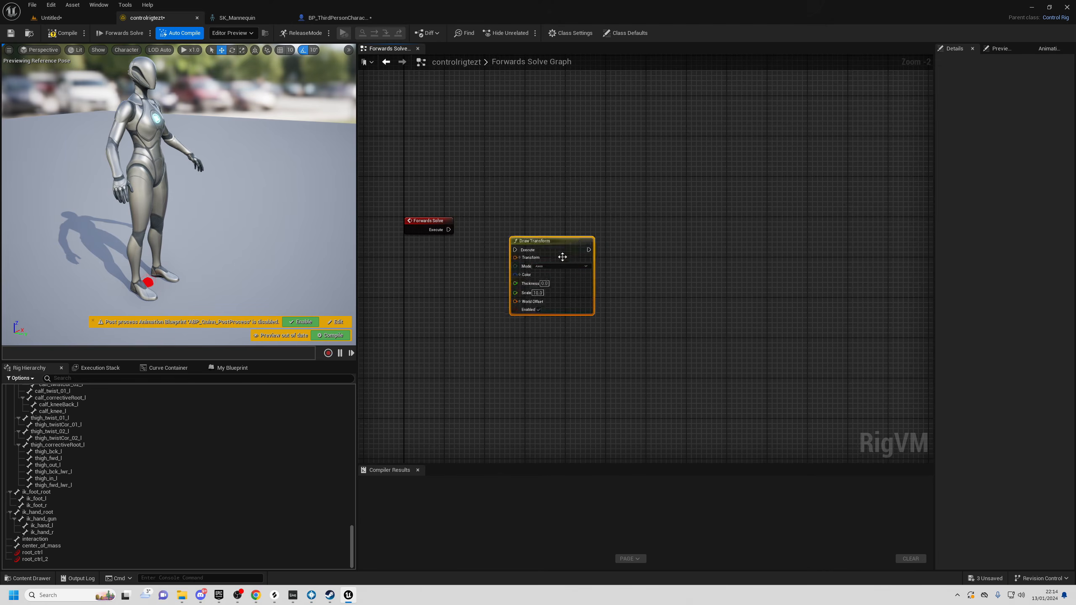
pyautogui.scroll(2, 572, 248)
pyautogui.moveTo(561, 235); pyautogui.dragTo(610, 205)
pyautogui.moveTo(417, 218); pyautogui.dragTo(607, 211)
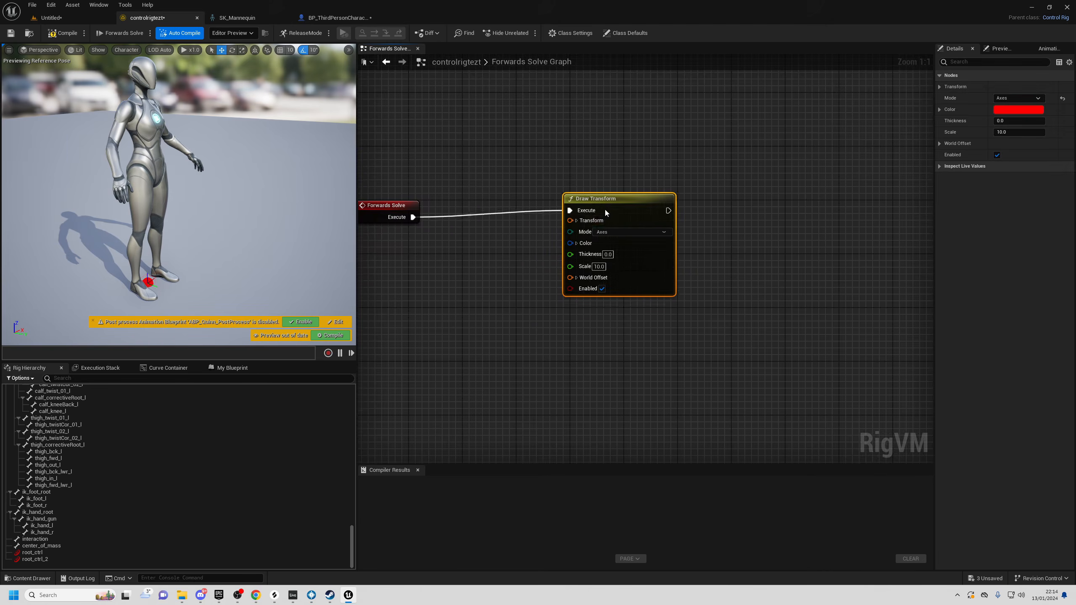
pyautogui.click(576, 221)
pyautogui.moveTo(607, 245); pyautogui.dragTo(515, 256, button='right')
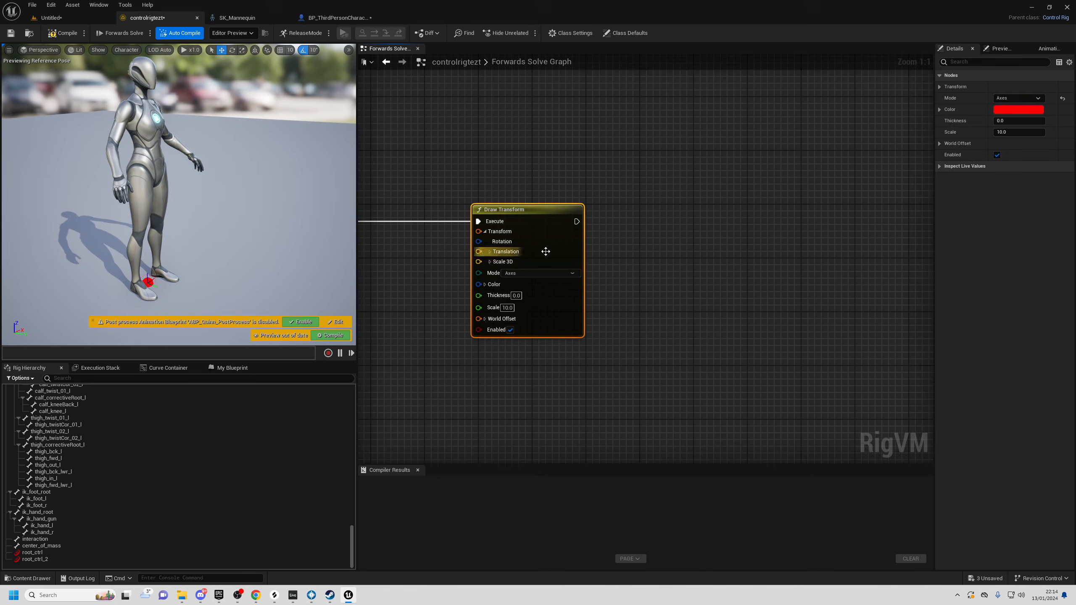
# - Replace Draw Transform with a Draw Line node on Forwards Solve, splitting A and B into X, Y, Z
pyautogui.rightClick(651, 239)
pyautogui.write('draw line')
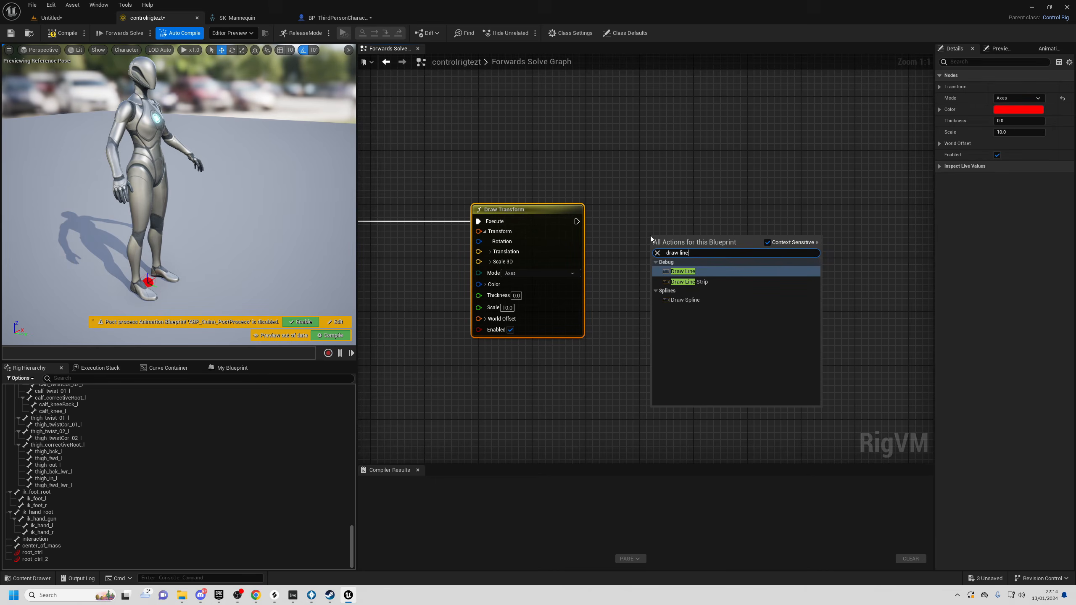
pyautogui.click(710, 272)
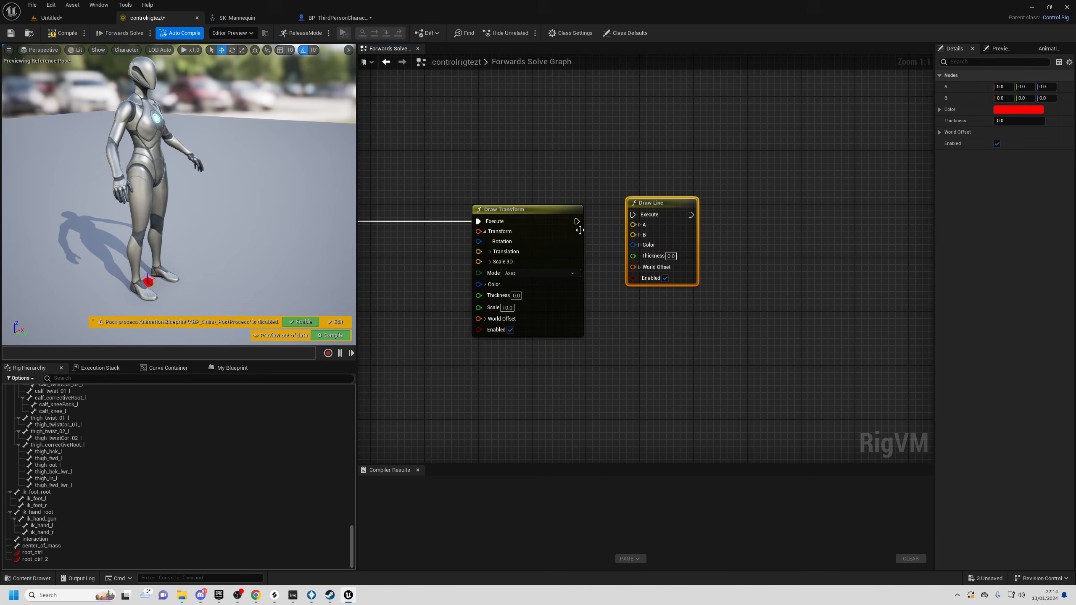
pyautogui.moveTo(669, 207); pyautogui.dragTo(467, 112)
pyautogui.moveTo(442, 178); pyautogui.dragTo(626, 211, button='right')
pyautogui.moveTo(506, 255)
pyautogui.mouseDown()
pyautogui.moveTo(618, 150)
pyautogui.moveTo(505, 256)
pyautogui.mouseUp()
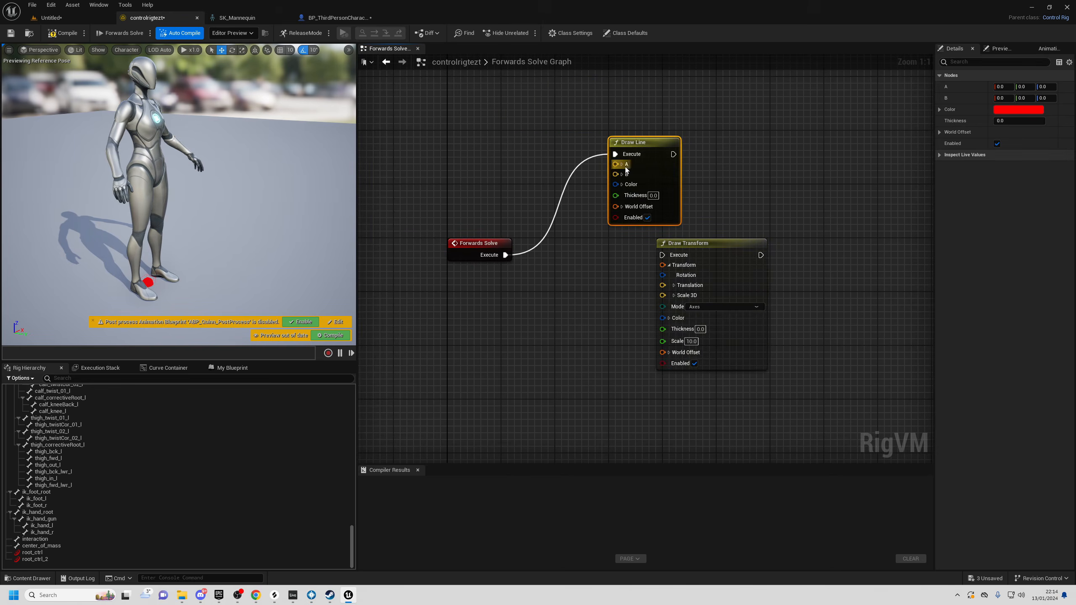
pyautogui.click(720, 243)
pyautogui.press('Delete')
pyautogui.moveTo(640, 142); pyautogui.dragTo(687, 236)
pyautogui.click(669, 259)
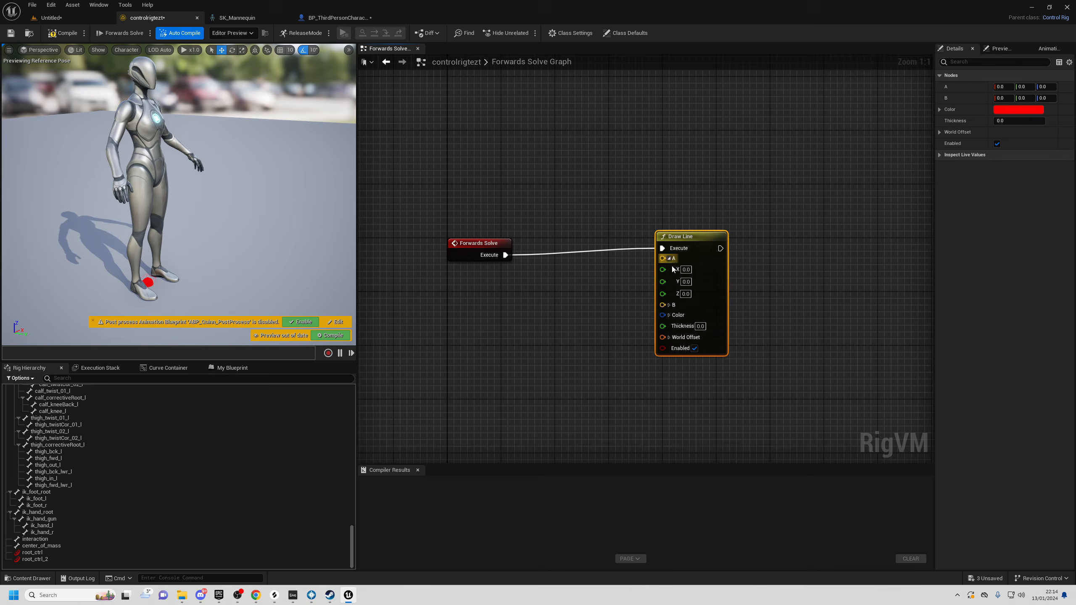
pyautogui.click(669, 306)
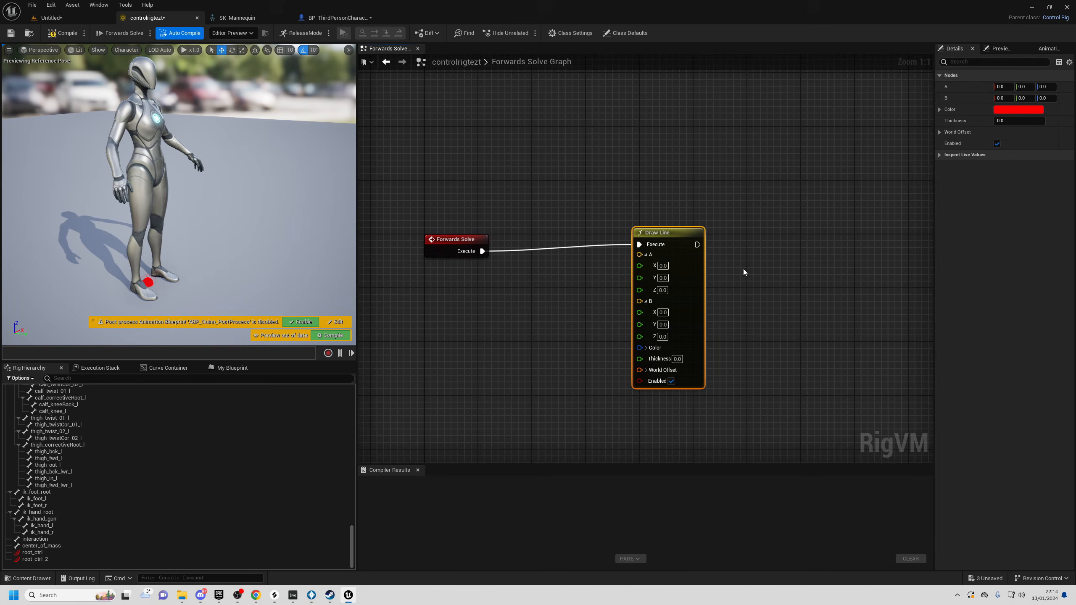
pyautogui.press('w')
pyautogui.moveTo(157, 273); pyautogui.dragTo(159, 313, button='right')
# - Set Draw Line's B point Y value to 500
pyautogui.press('s')
pyautogui.moveTo(155, 246); pyautogui.dragTo(157, 229, button='right')
pyautogui.moveTo(659, 282); pyautogui.dragTo(661, 263, button='right')
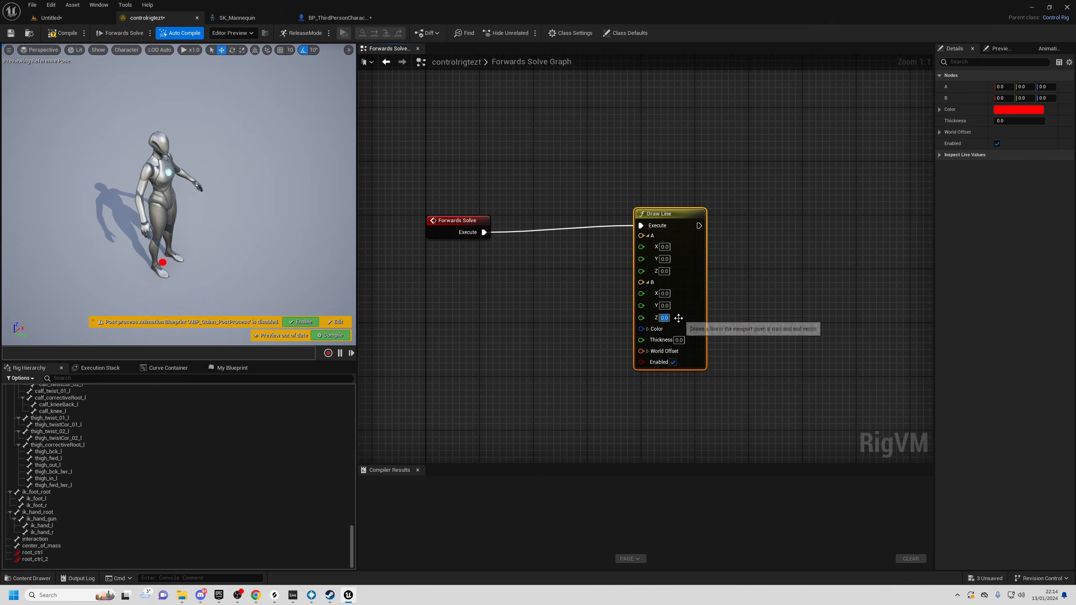
pyautogui.click(665, 317)
pyautogui.click(664, 305)
pyautogui.write('5')
pyautogui.press('Return')
# - Compile the rig and frame the red debug line running from the mannequin's feet
pyautogui.moveTo(237, 212)
pyautogui.mouseDown(button='right')
pyautogui.moveTo(280, 251)
pyautogui.moveTo(330, 220)
pyautogui.moveTo(313, 191)
pyautogui.moveTo(254, 195)
pyautogui.mouseUp(button='right')
pyautogui.press('w')
pyautogui.press('s')
pyautogui.click(50, 32)
pyautogui.moveTo(48, 261); pyautogui.dragTo(34, 268, button='right')
pyautogui.press('d')
pyautogui.moveTo(287, 246); pyautogui.dragTo(273, 249, button='right')
pyautogui.press('a')
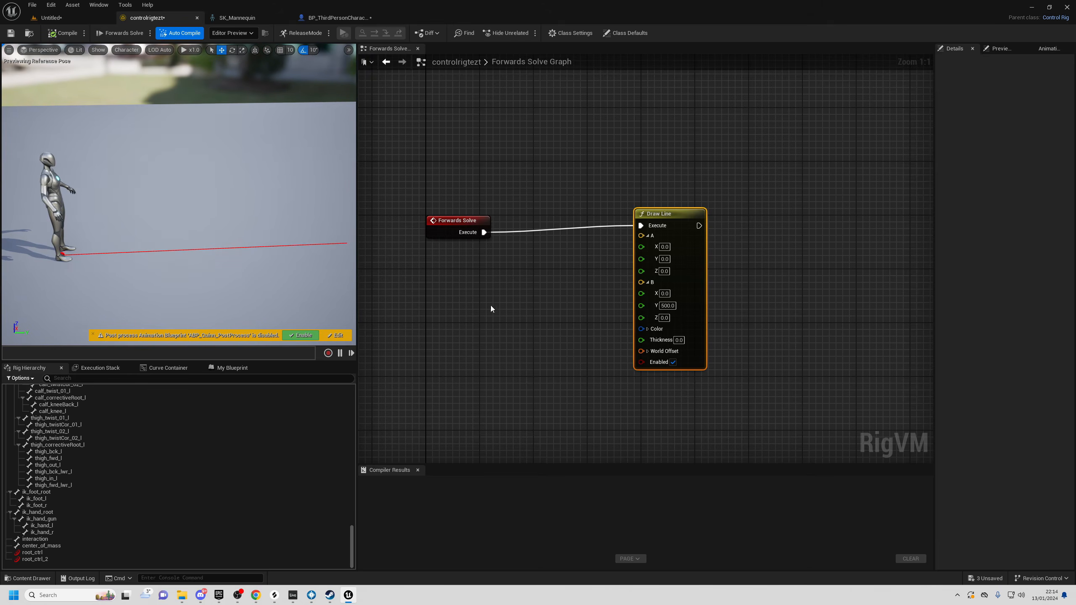
pyautogui.click(661, 287)
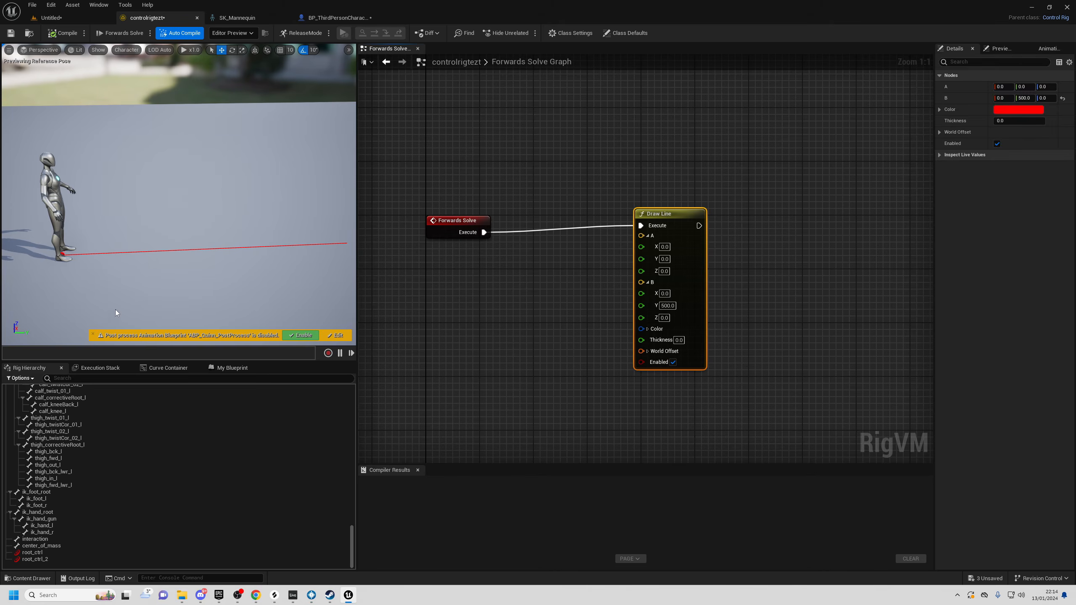
pyautogui.press('s')
pyautogui.moveTo(195, 157); pyautogui.dragTo(182, 164, button='right')
# - In the running level, execute the console command 'a.animnode.controlrig.debug 1'
pyautogui.click(74, 15)
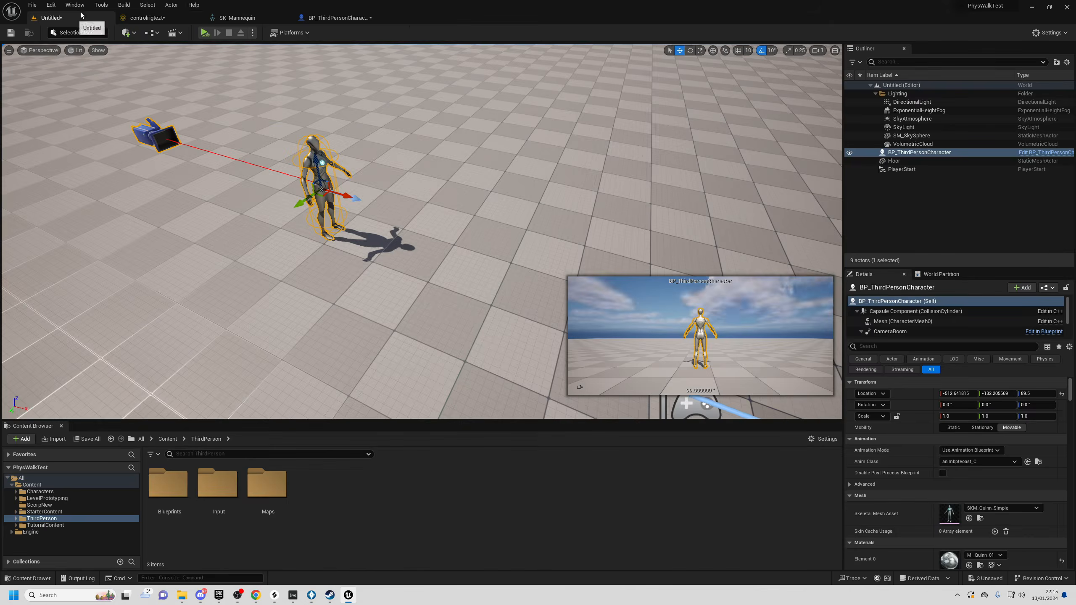
pyautogui.press('w')
pyautogui.moveTo(535, 233)
pyautogui.mouseDown(button='right')
pyautogui.moveTo(546, 237)
pyautogui.moveTo(526, 204)
pyautogui.moveTo(535, 232)
pyautogui.mouseUp(button='right')
pyautogui.press('s')
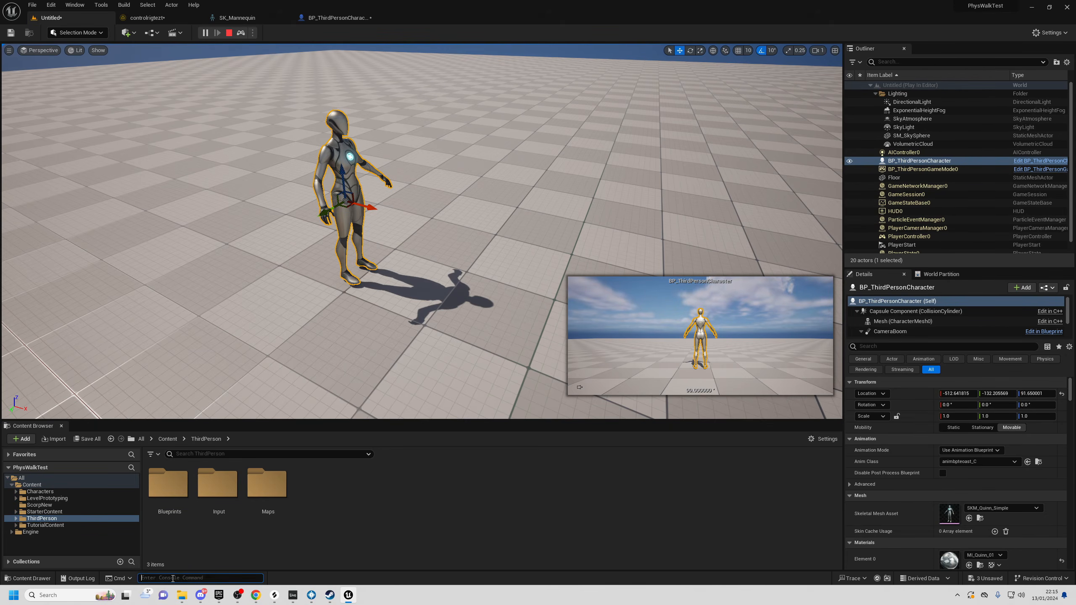
pyautogui.write('a.animnode.')
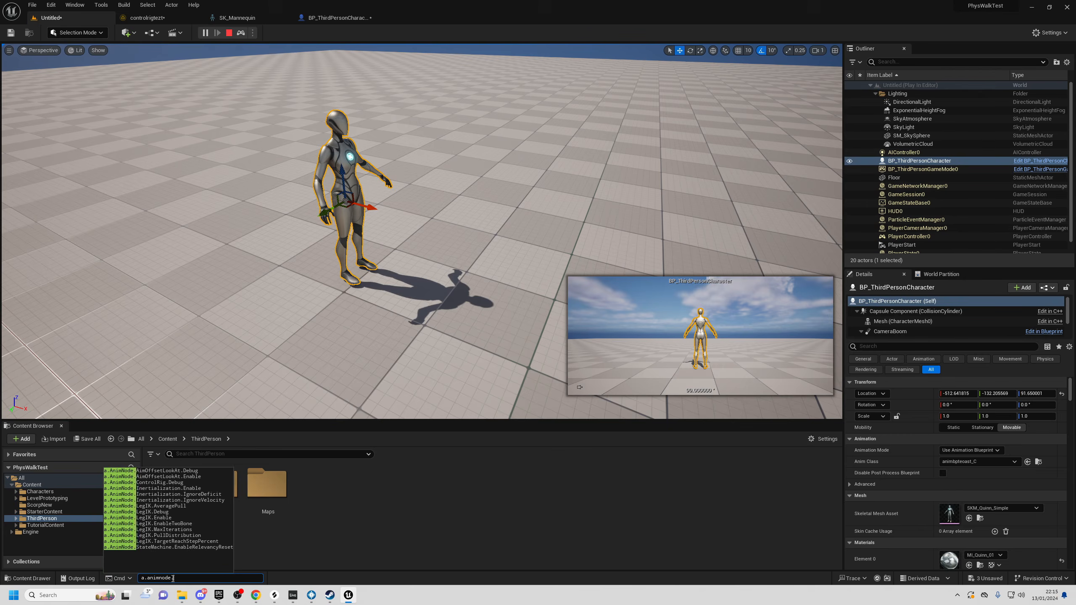
pyautogui.write('controlrig.debug 1')
pyautogui.press('Return')
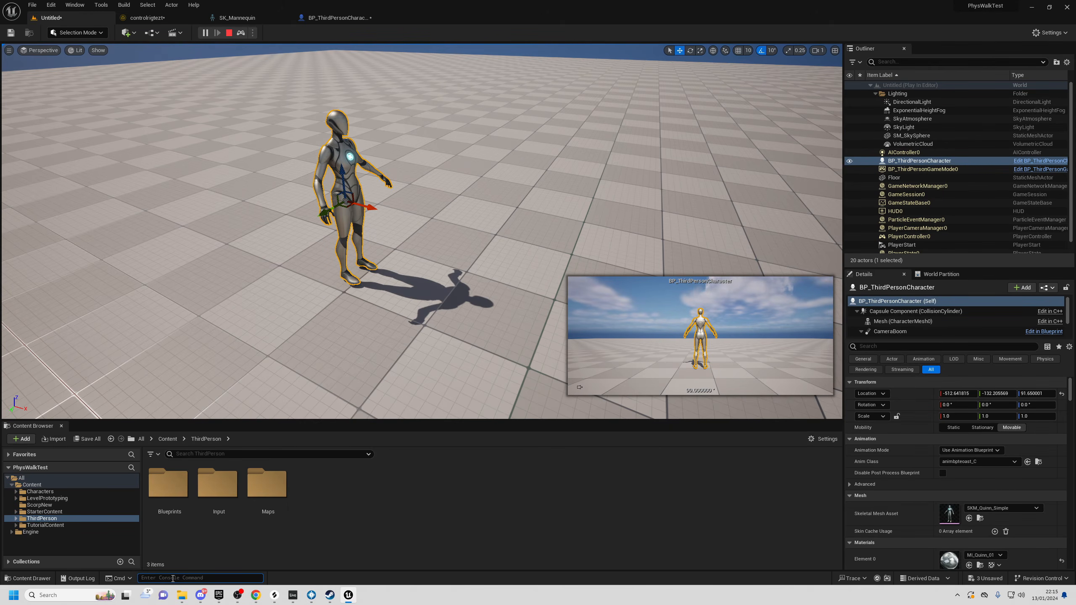
# - Run 'controlrig.enabledrawinterface' and view the character from a side angle
pyautogui.write('controlr')
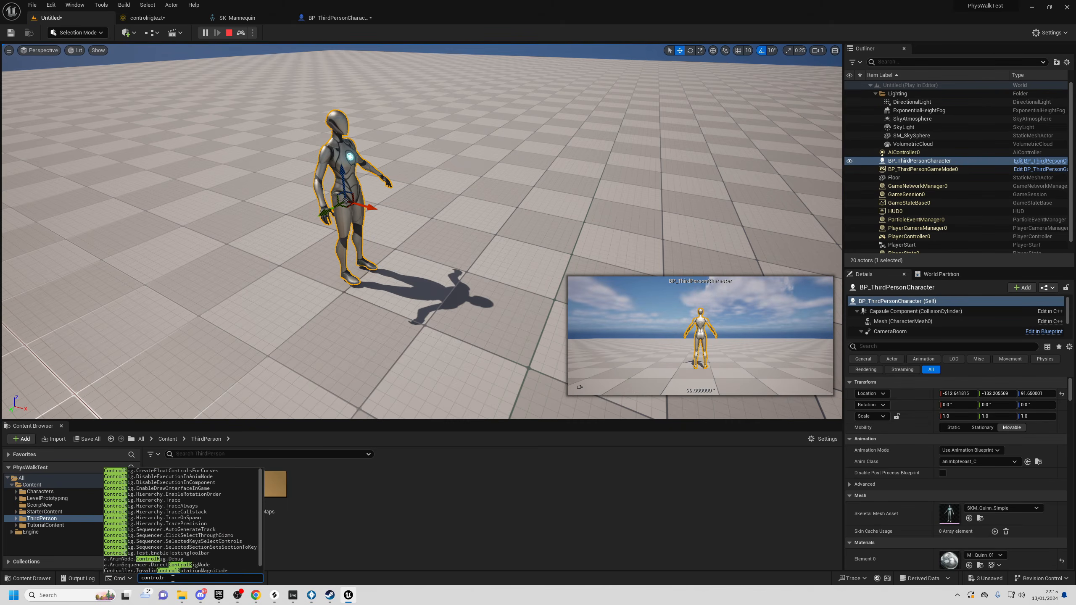
pyautogui.write('ig.enabled')
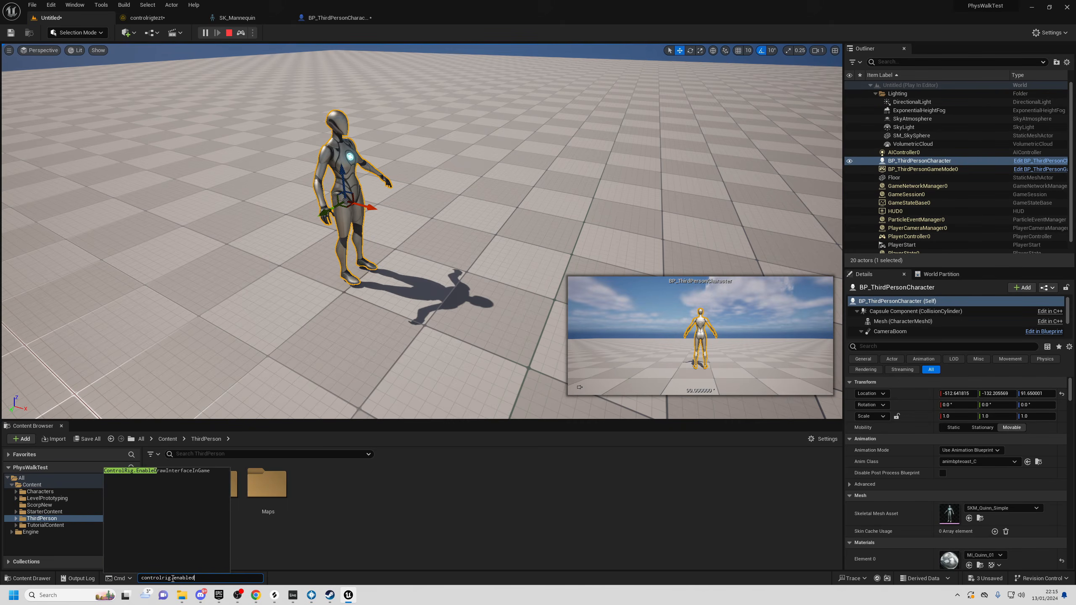
pyautogui.write('rawinterfaceingame')
pyautogui.press('Return')
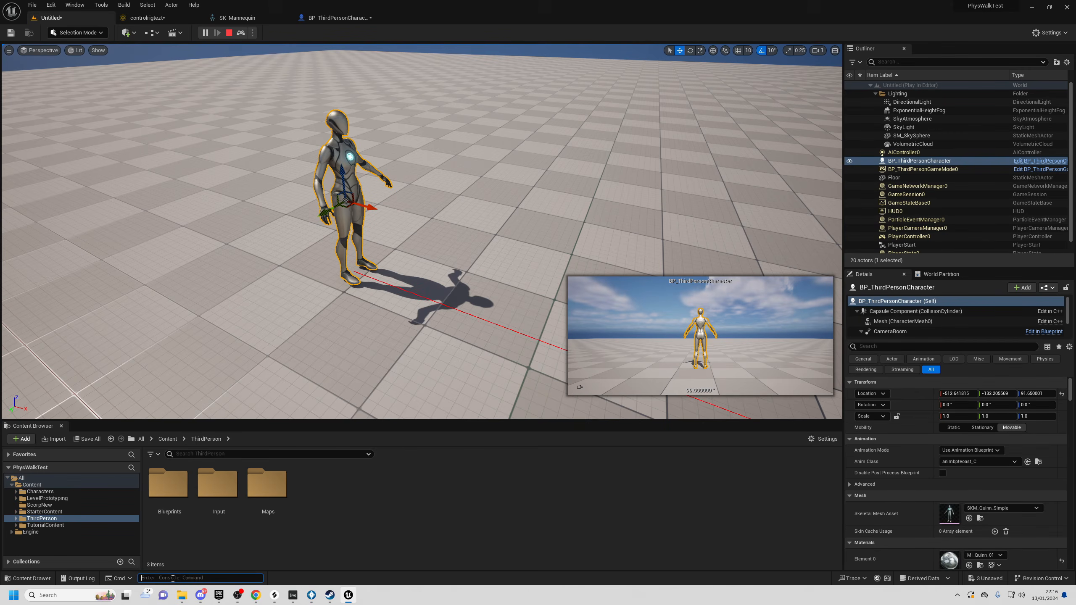
pyautogui.moveTo(365, 297); pyautogui.dragTo(432, 276, button='right')
pyautogui.press('w')
pyautogui.scroll(-1, 339, 289)
pyautogui.press('s')
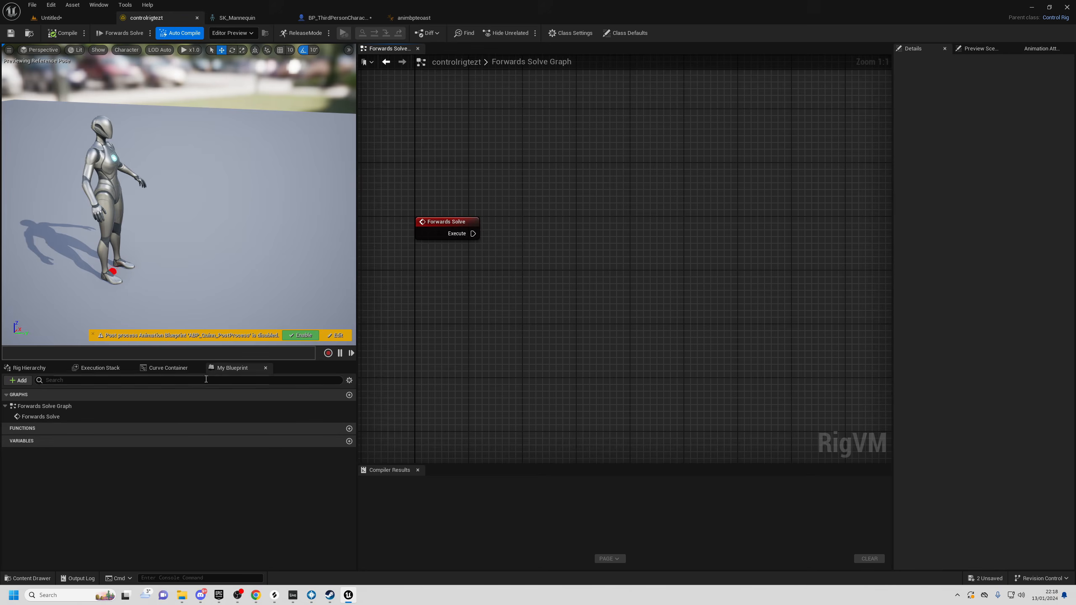
# - Add a Vector variable, rename it PositionInput, make it Instance Editable, and compile
pyautogui.click(349, 442)
pyautogui.click(99, 489)
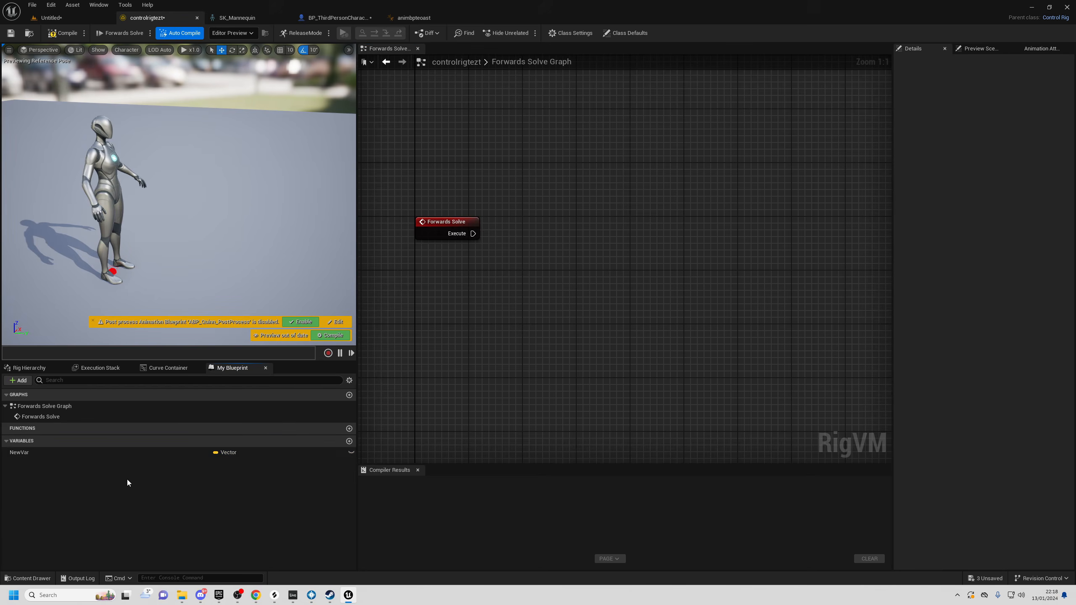
pyautogui.click(36, 454)
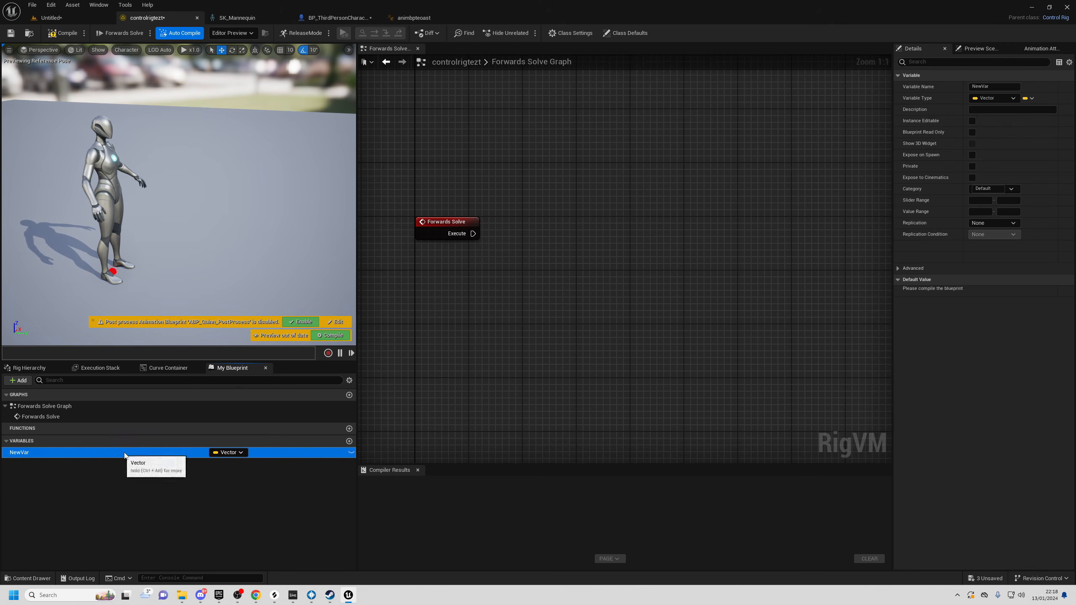
pyautogui.rightClick(24, 455)
pyautogui.click(55, 462)
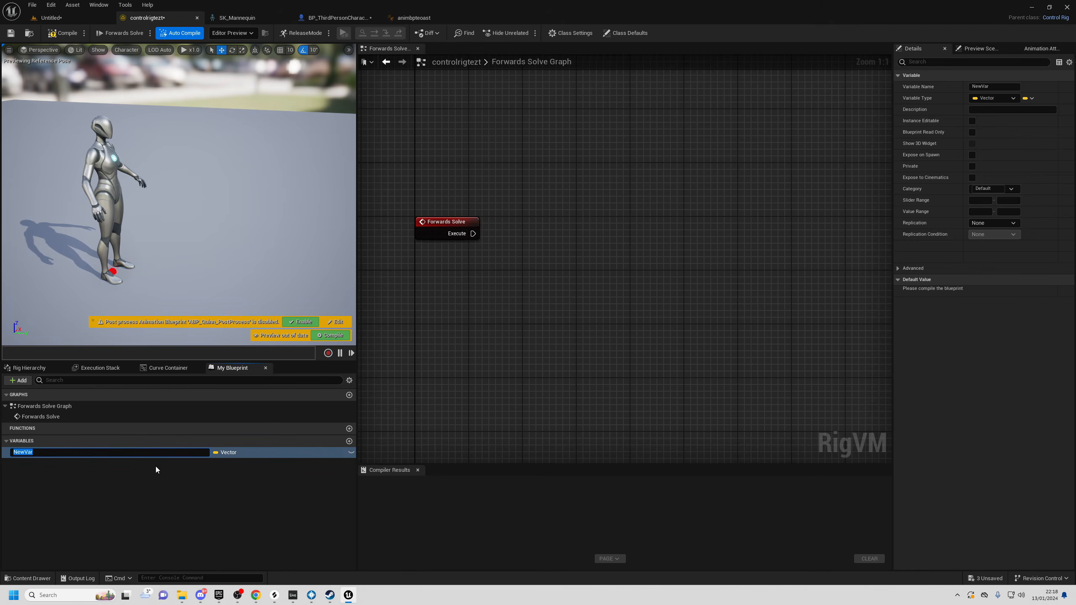
pyautogui.write('PositionInput')
pyautogui.press('Return')
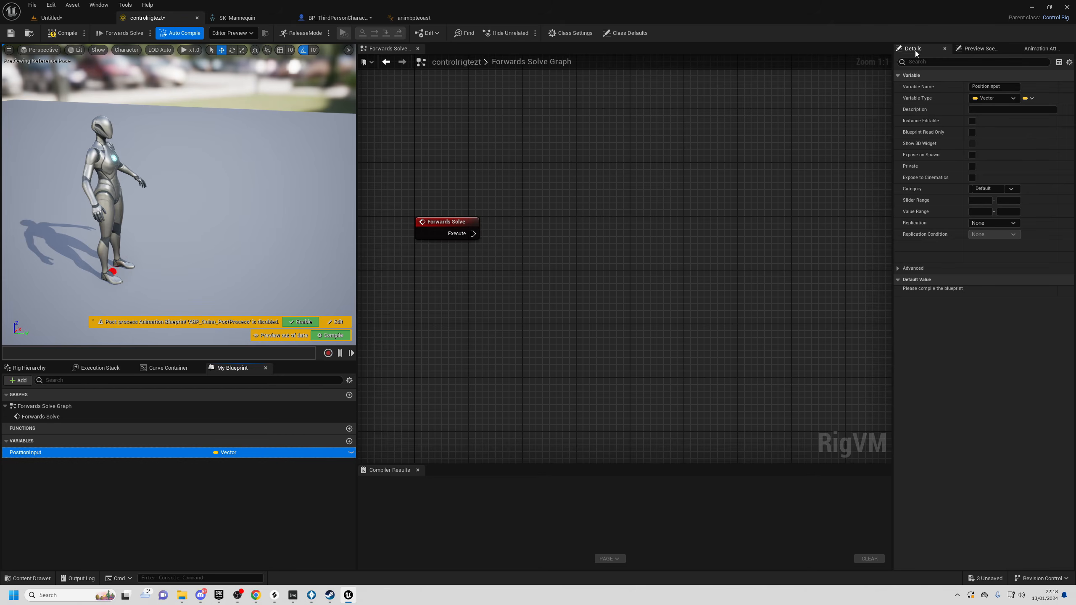
pyautogui.click(972, 121)
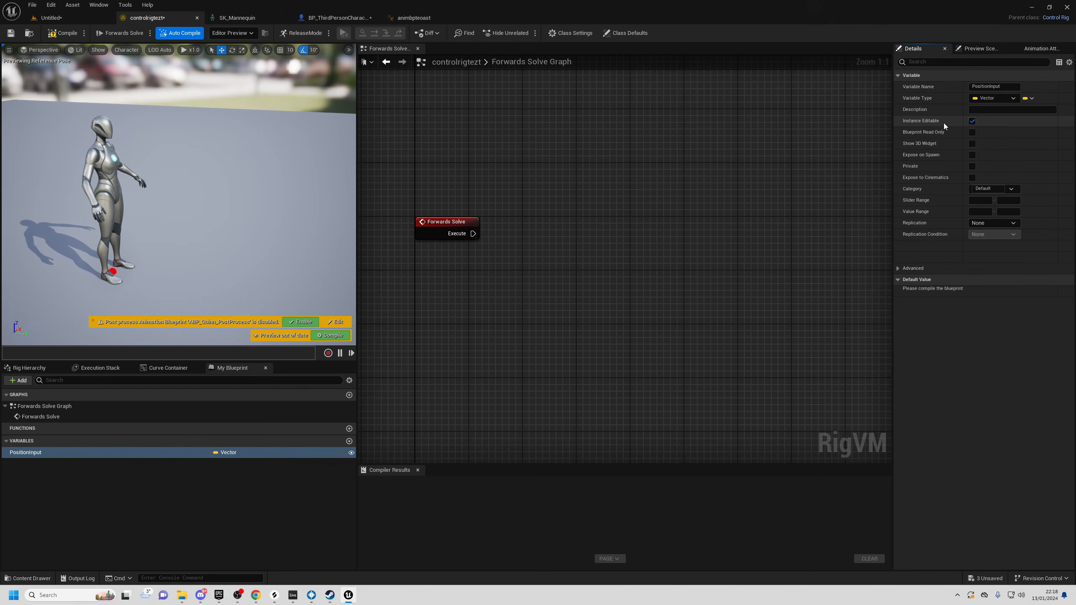
pyautogui.click(68, 32)
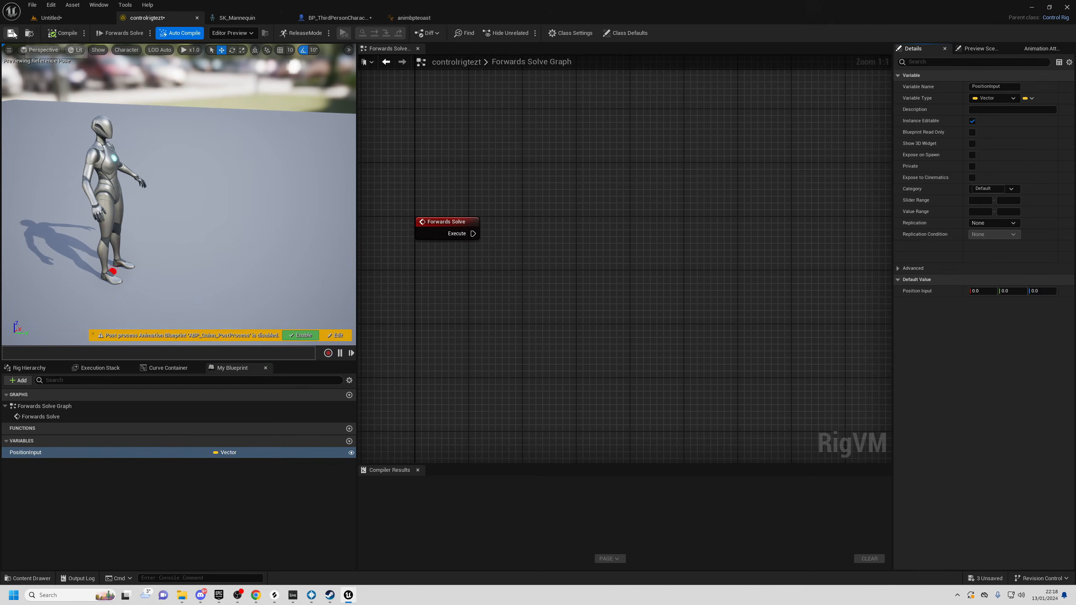
# - Select the Control Rig node in animbpteoast and tick Use Pin for PositionInput
pyautogui.click(418, 18)
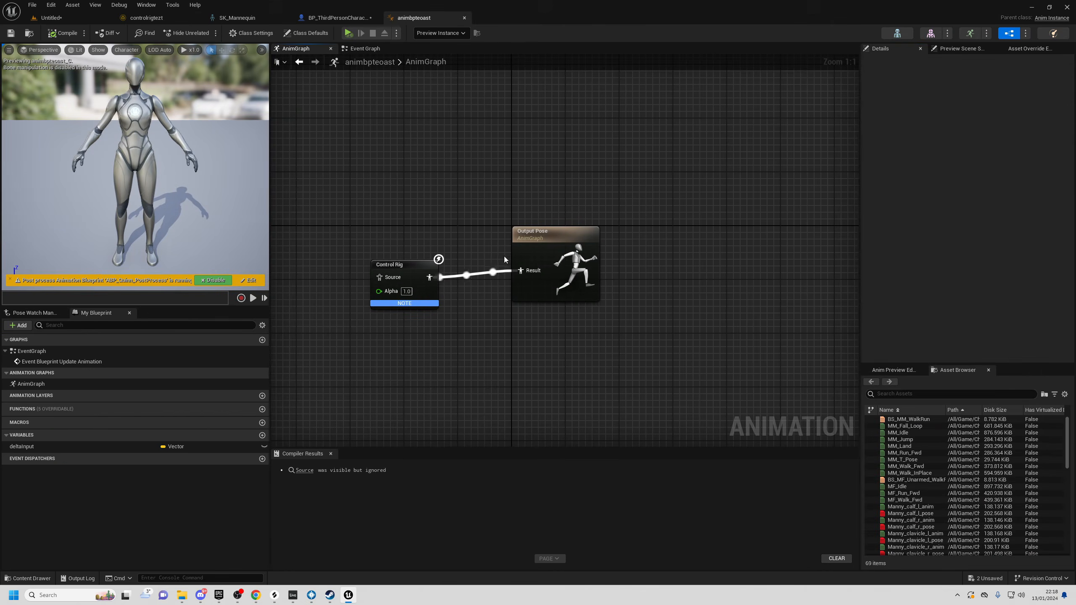
pyautogui.click(404, 268)
pyautogui.moveTo(375, 238); pyautogui.dragTo(461, 360)
pyautogui.moveTo(347, 206); pyautogui.dragTo(438, 317)
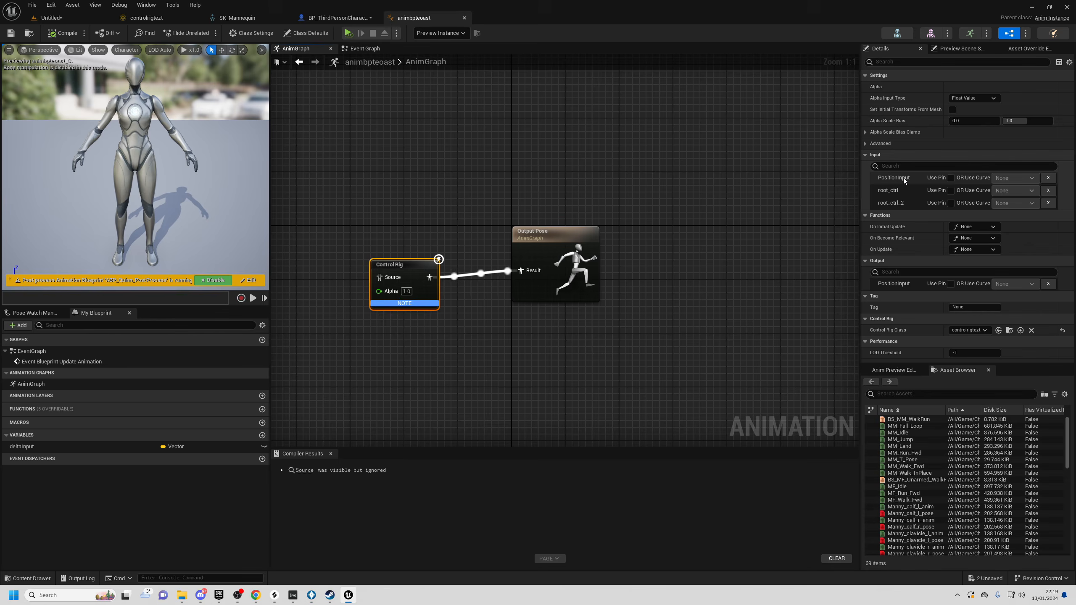
pyautogui.click(951, 179)
pyautogui.press('Home')
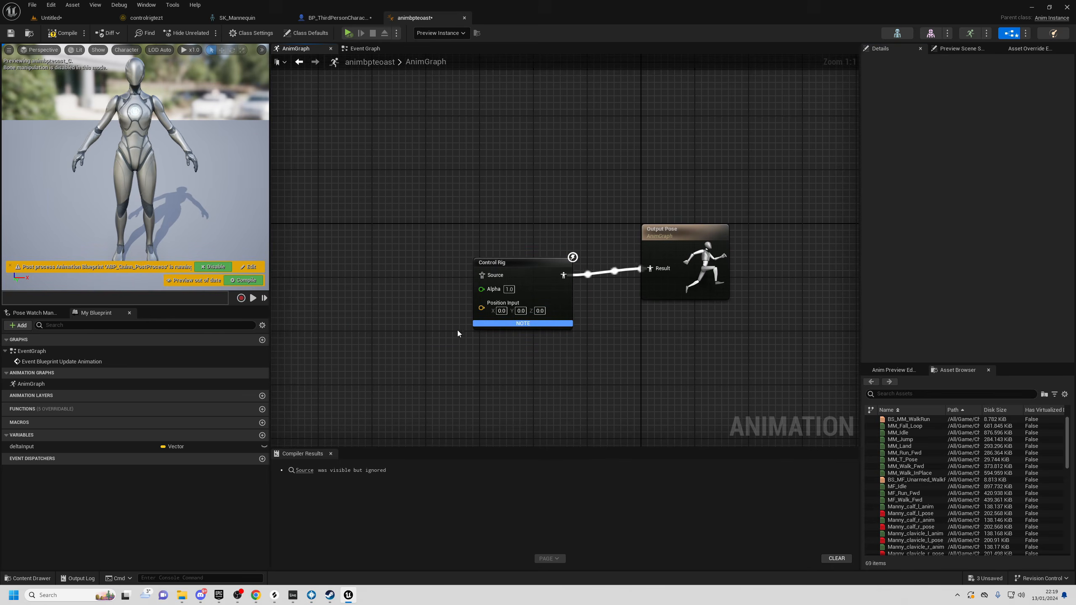
# - Inspect the anim blueprint's Event Graph: the Cast to BP_ThirdPersonCharacter and SET Delta Input nodes
pyautogui.click(370, 50)
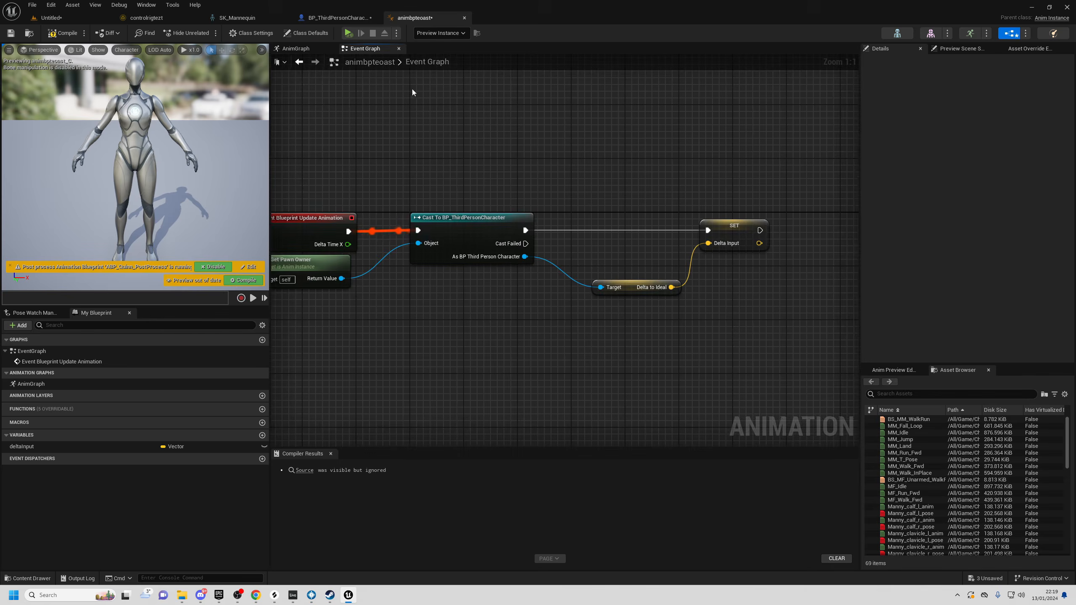
pyautogui.moveTo(519, 128); pyautogui.dragTo(540, 338)
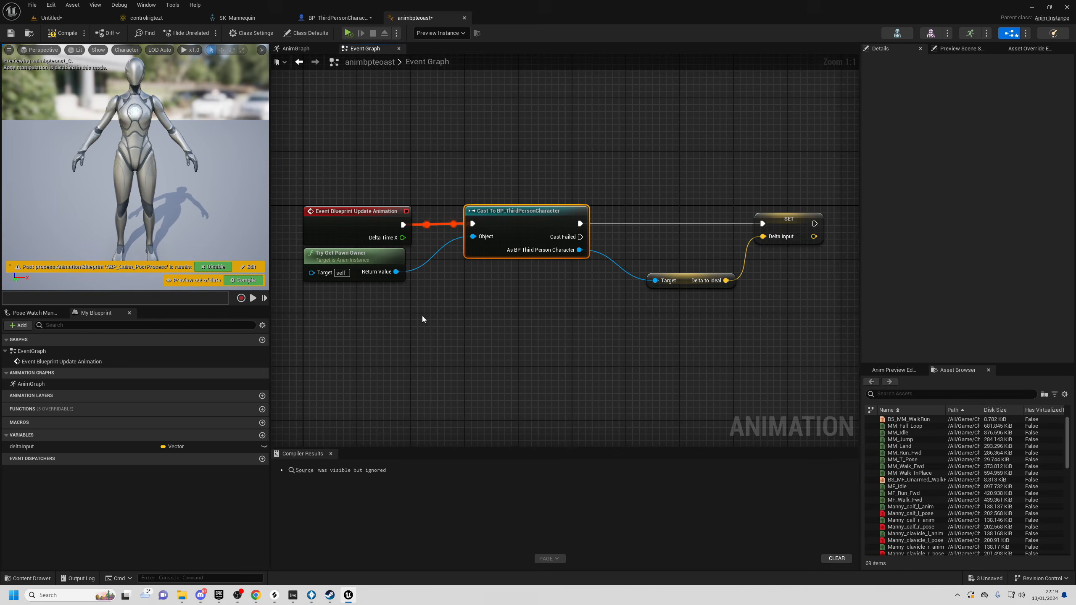
pyautogui.moveTo(377, 253); pyautogui.dragTo(377, 286)
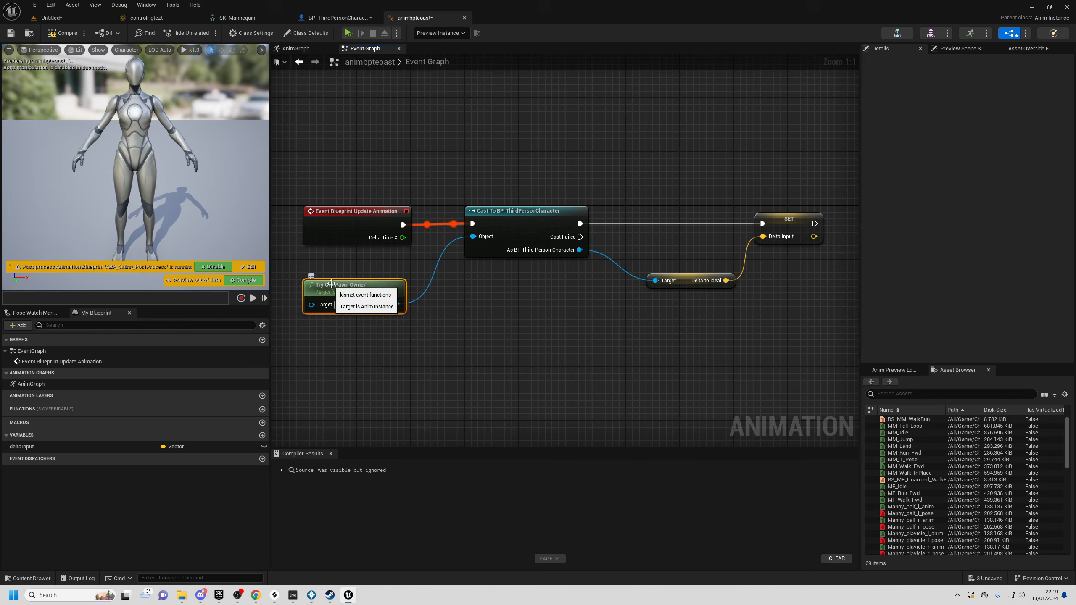
pyautogui.moveTo(491, 163); pyautogui.dragTo(474, 181, button='right')
pyautogui.moveTo(495, 168); pyautogui.dragTo(503, 260)
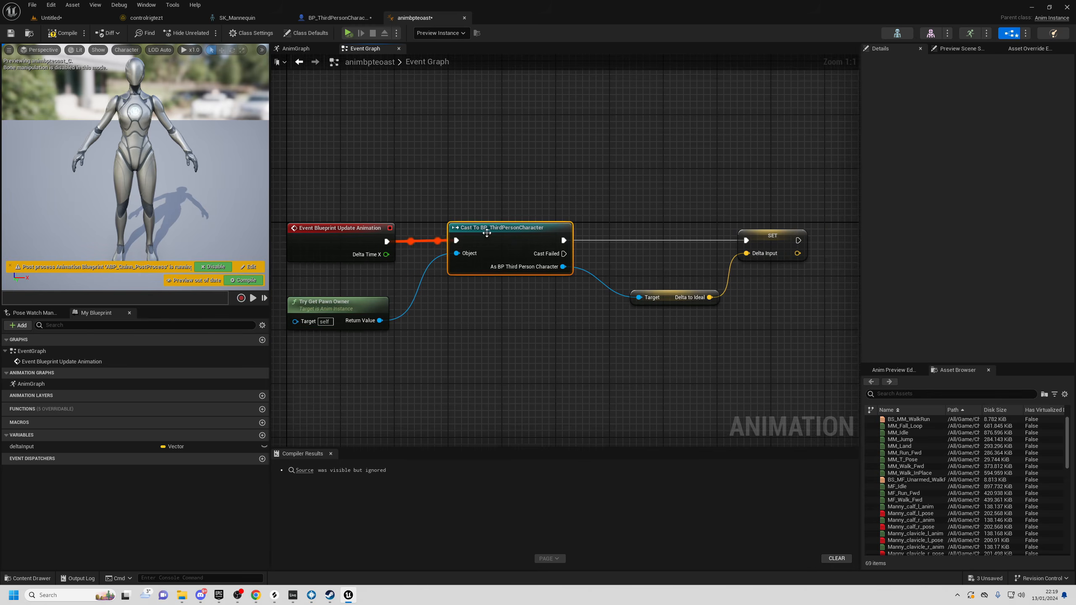
pyautogui.moveTo(532, 257); pyautogui.dragTo(458, 254, button='right')
pyautogui.moveTo(490, 264); pyautogui.dragTo(511, 382)
pyautogui.click(546, 311)
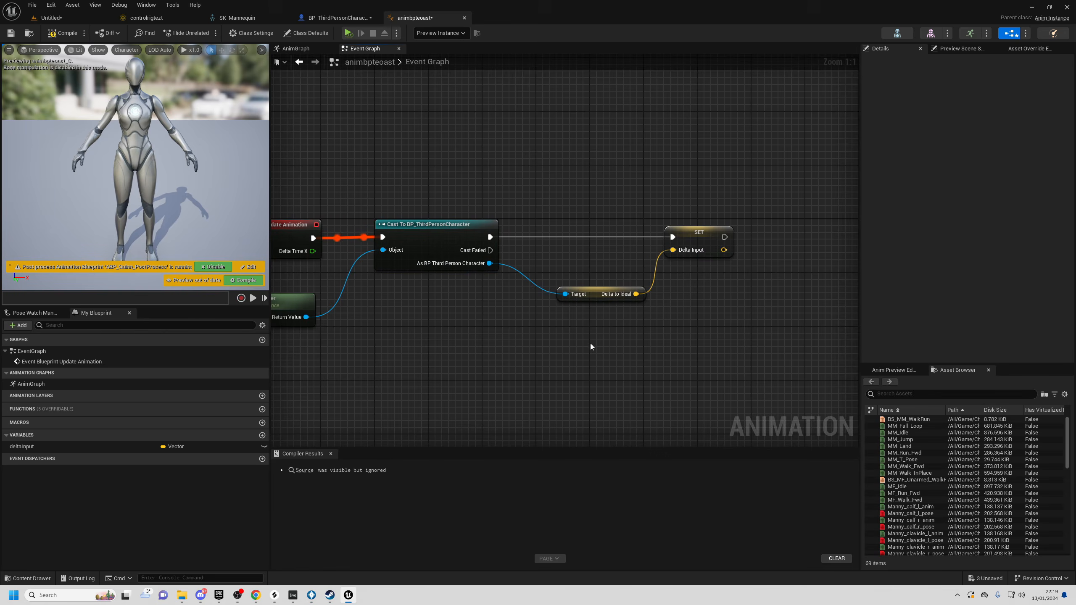
pyautogui.click(694, 251)
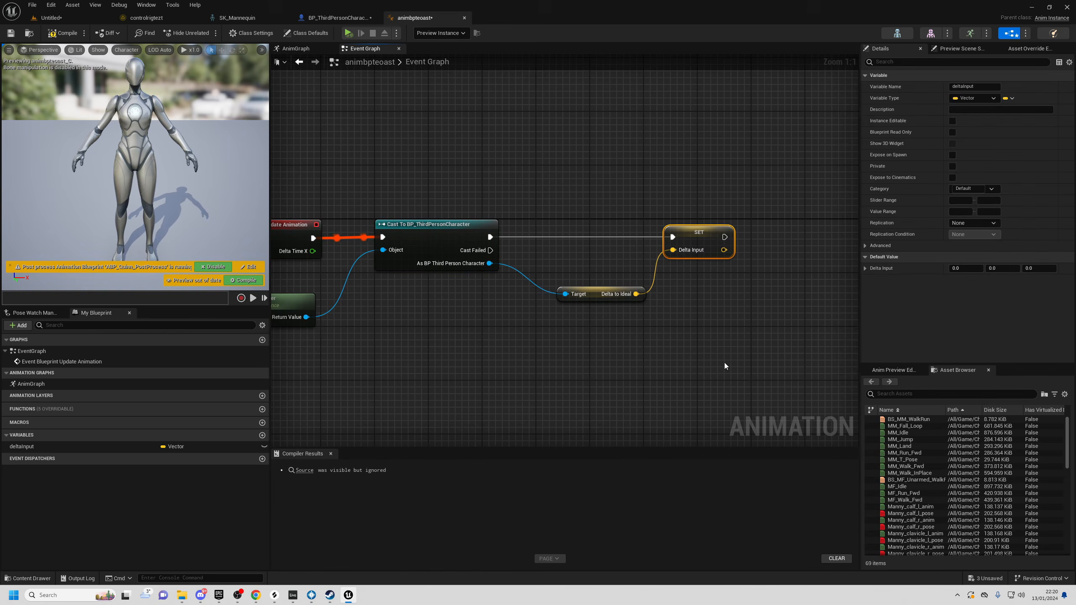
# - Add a Get deltaInput node in the AnimGraph to feed the Control Rig's Position Input
pyautogui.click(53, 448)
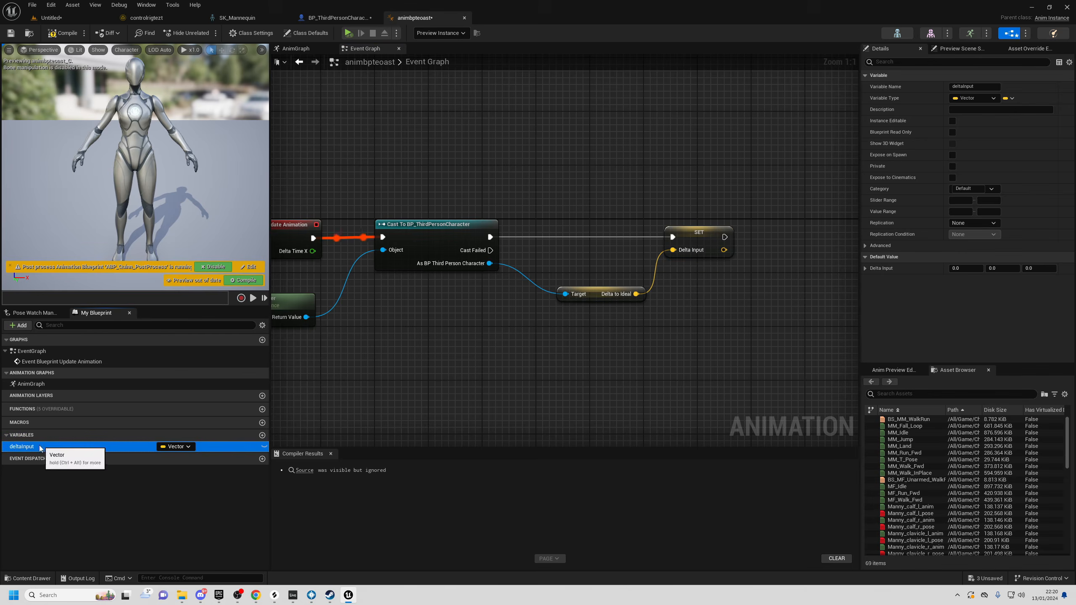
pyautogui.click(309, 51)
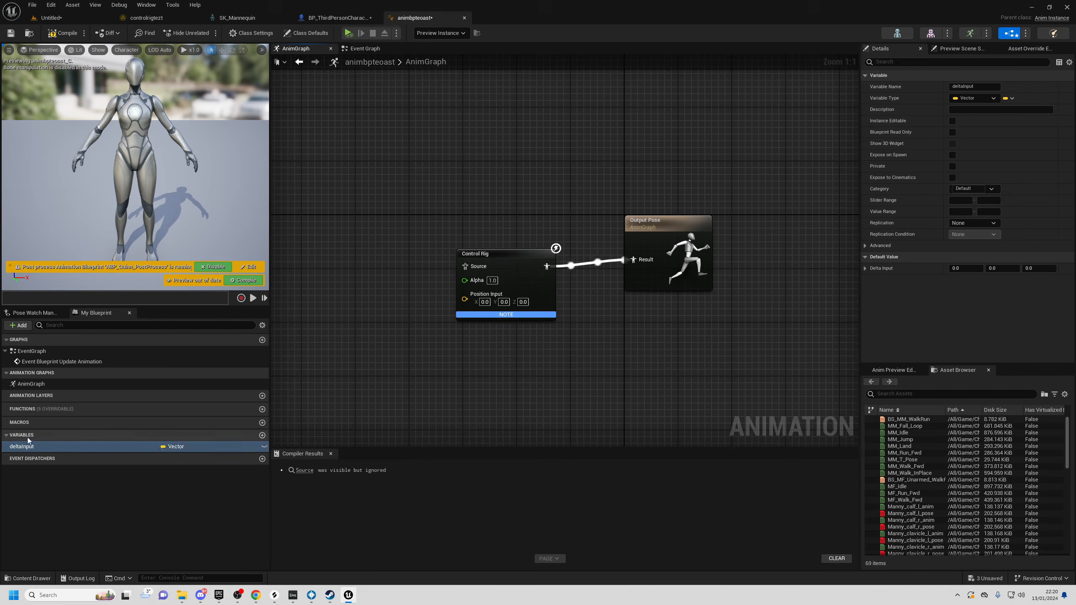
pyautogui.moveTo(21, 453); pyautogui.dragTo(478, 306)
pyautogui.click(320, 324)
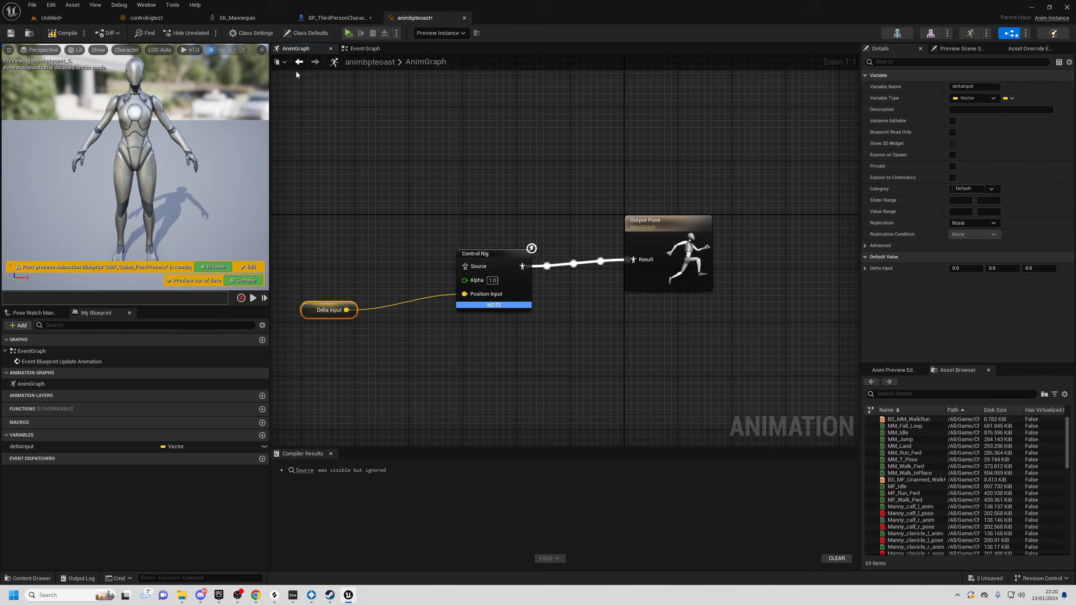
pyautogui.click(147, 17)
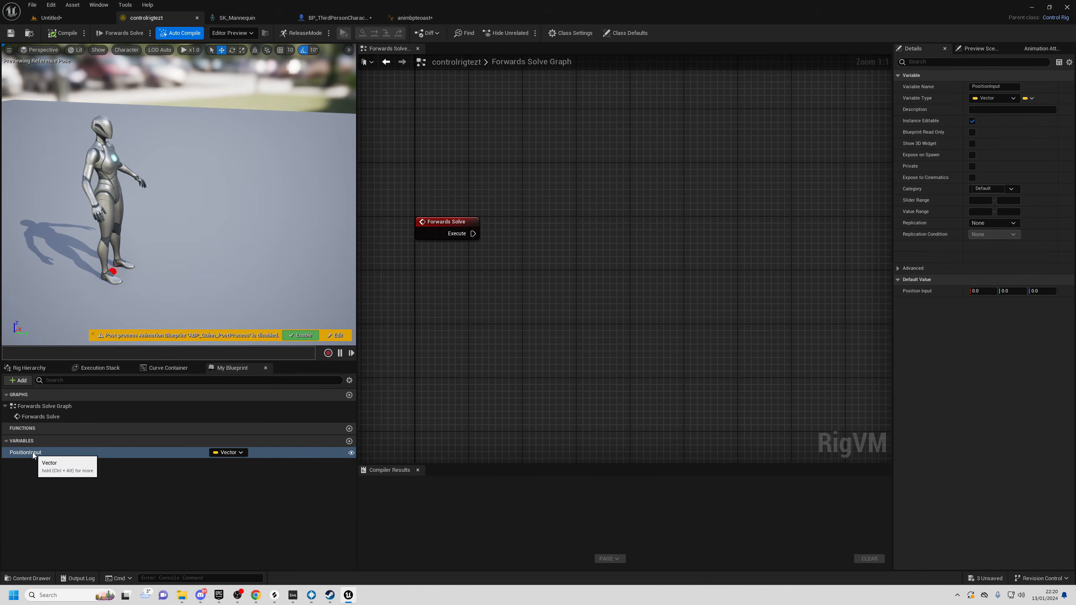
# - Add a Get PositionInput node and wire its value into a new Print node's Value
pyautogui.moveTo(26, 452); pyautogui.dragTo(469, 321)
pyautogui.click(524, 246)
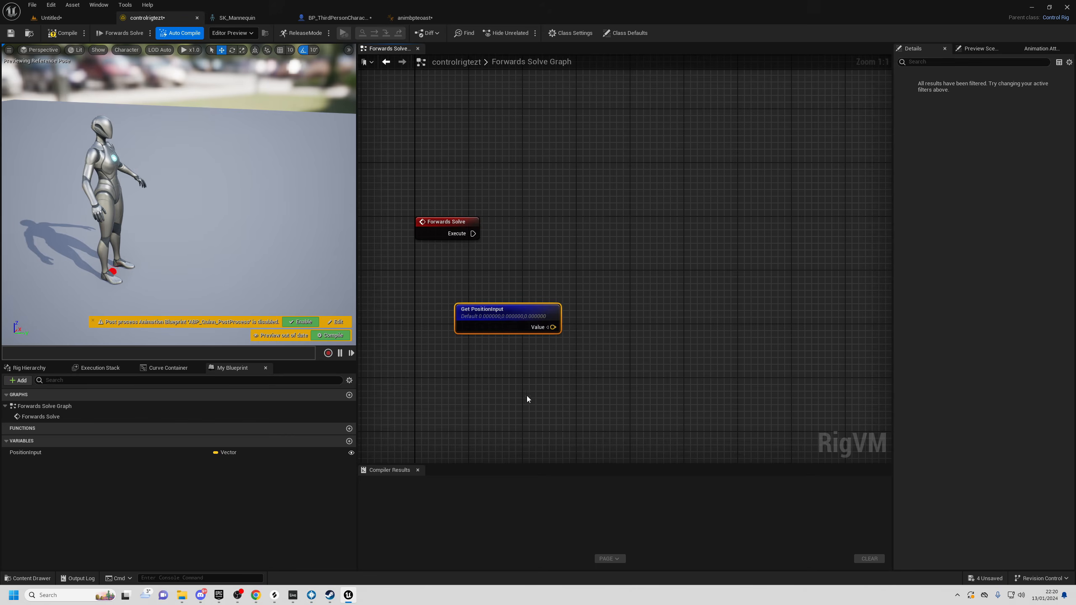
pyautogui.rightClick(650, 241)
pyautogui.write('p')
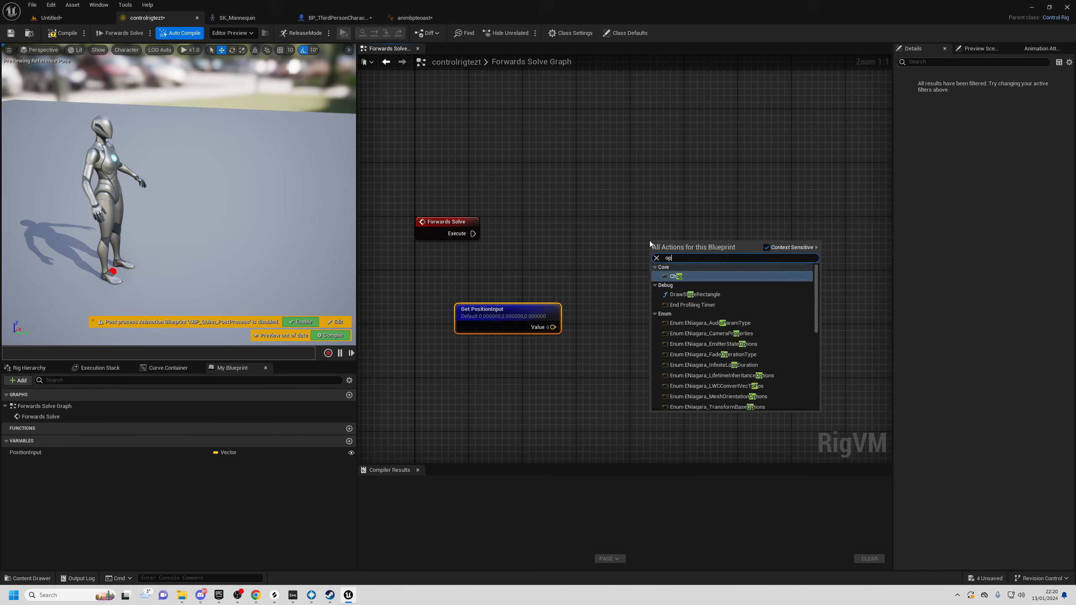
pyautogui.write('r')
pyautogui.press('Return')
pyautogui.moveTo(554, 329); pyautogui.dragTo(658, 276)
pyautogui.moveTo(512, 257); pyautogui.dragTo(515, 212)
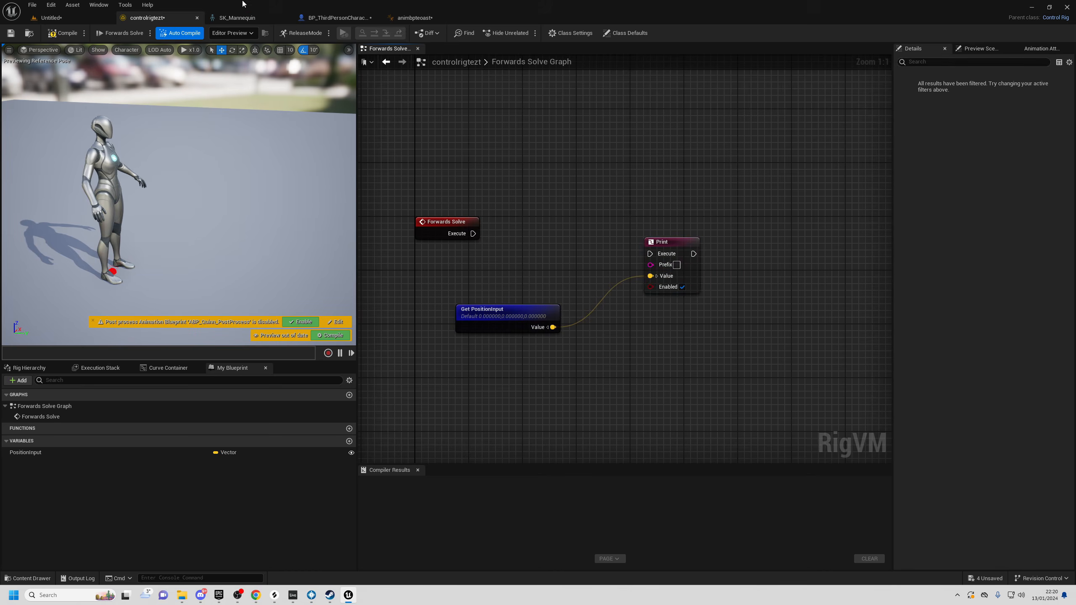
# - Look over BP_ThirdPersonCharacter's event graph, then the animbpteoast Event Graph's SET node
pyautogui.click(336, 17)
pyautogui.scroll(2, 591, 245)
pyautogui.moveTo(427, 236); pyautogui.dragTo(678, 200, button='right')
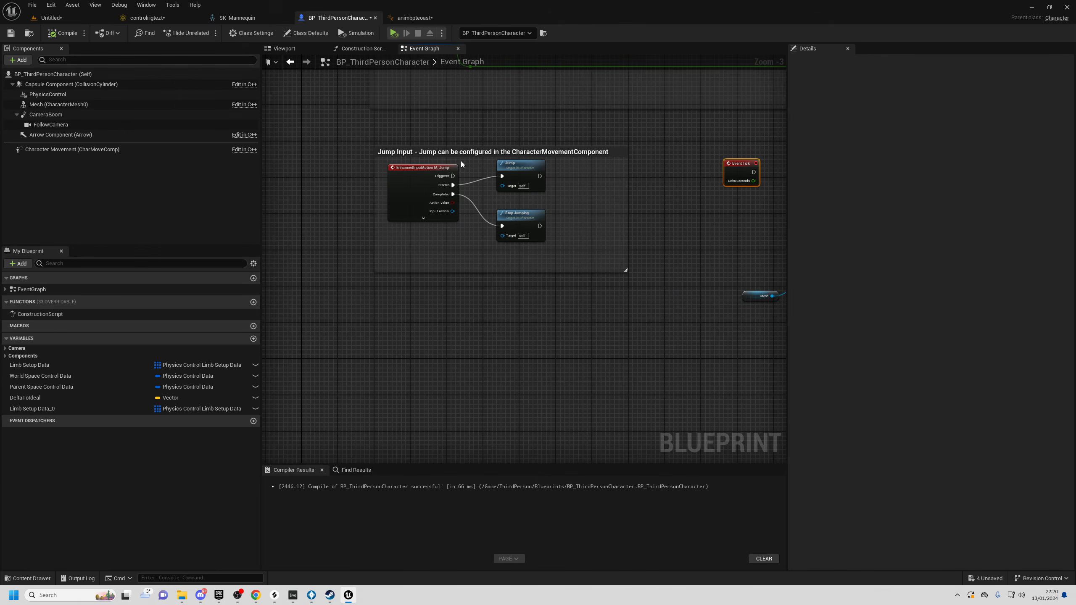
pyautogui.click(415, 17)
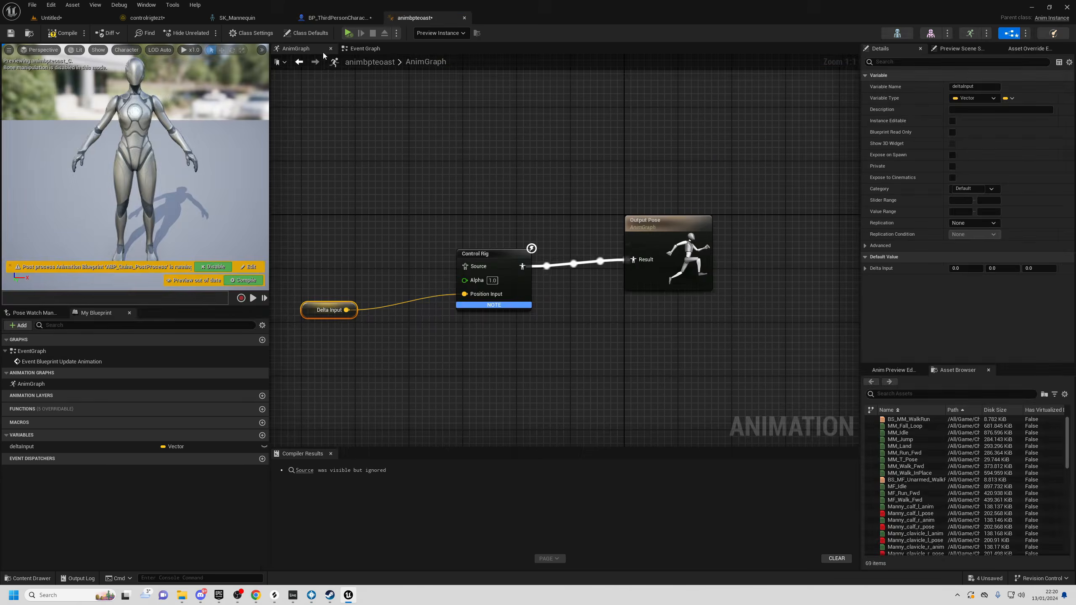
pyautogui.click(365, 48)
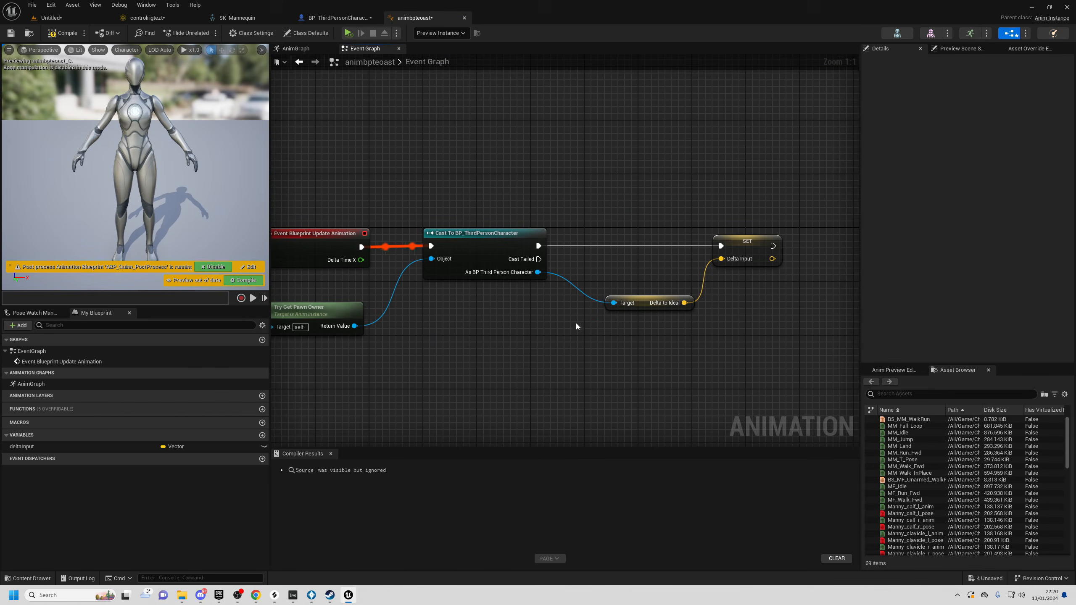
pyautogui.moveTo(625, 264); pyautogui.dragTo(517, 256, button='right')
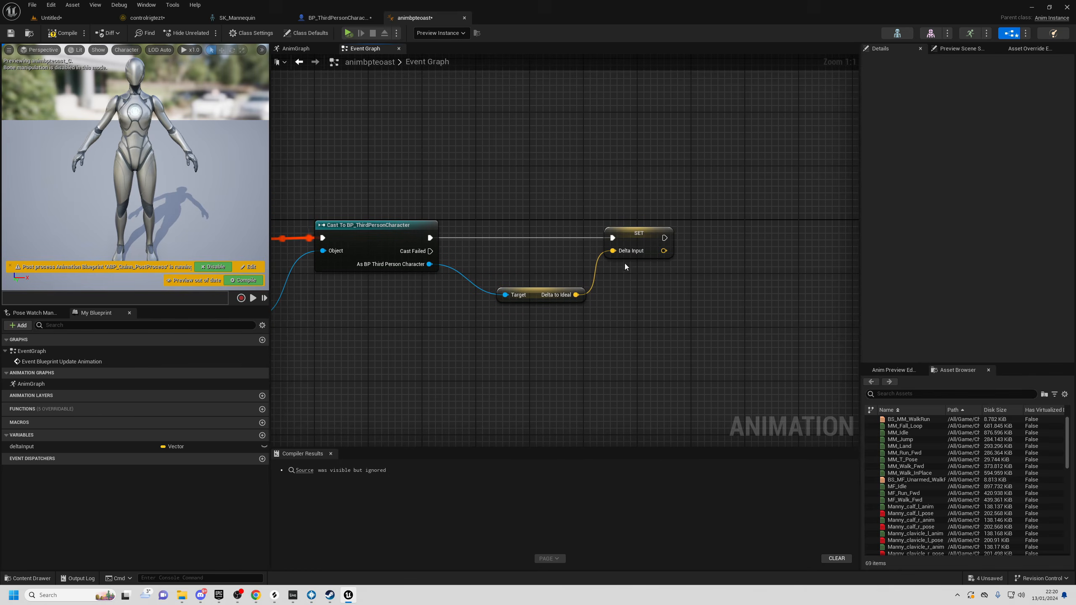
# - Select the Control Rig node in the anim blueprint's AnimGraph to view its settings
pyautogui.click(295, 49)
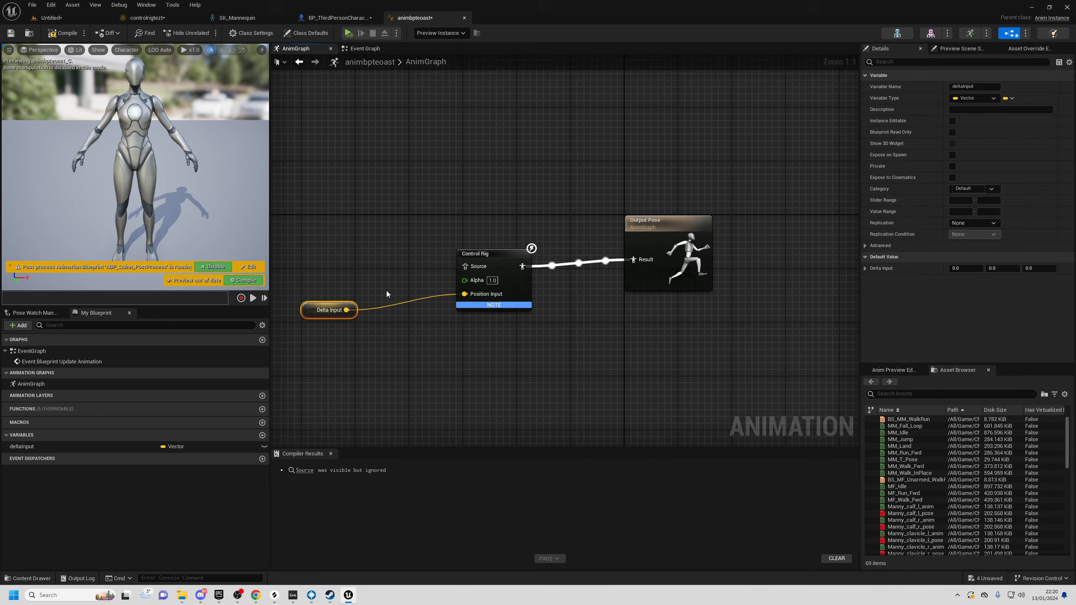
pyautogui.click(499, 254)
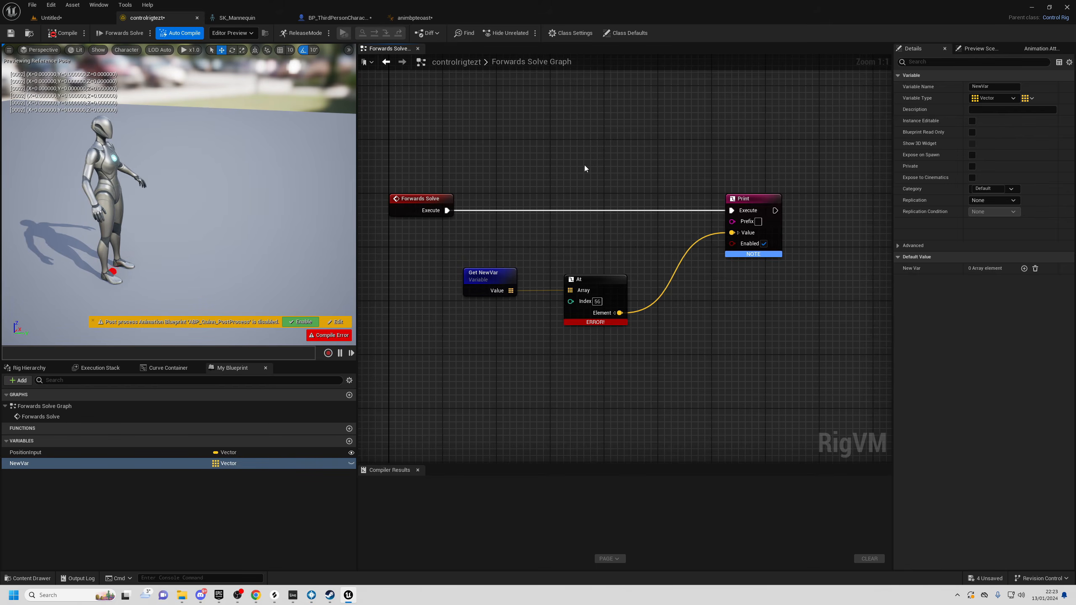
# - Select the At and Get NewVar nodes and check the NewVar variable's properties
pyautogui.moveTo(586, 237); pyautogui.dragTo(541, 243, button='right')
pyautogui.moveTo(547, 246); pyautogui.dragTo(556, 381)
pyautogui.moveTo(523, 246); pyautogui.dragTo(575, 374)
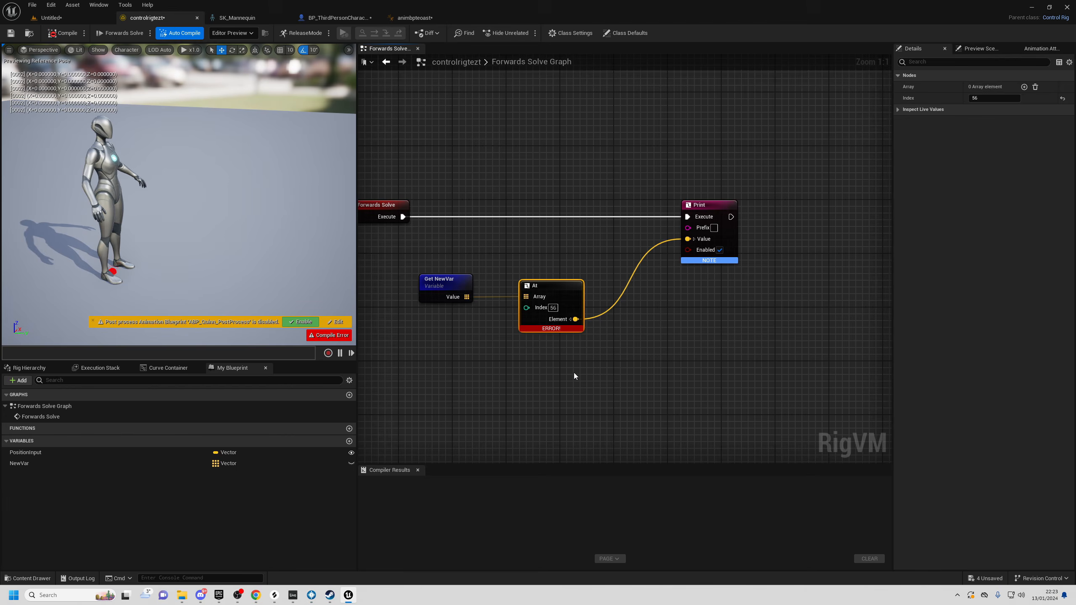
pyautogui.moveTo(434, 238); pyautogui.dragTo(463, 347)
pyautogui.moveTo(534, 251); pyautogui.dragTo(541, 289)
pyautogui.click(541, 363)
pyautogui.moveTo(573, 330)
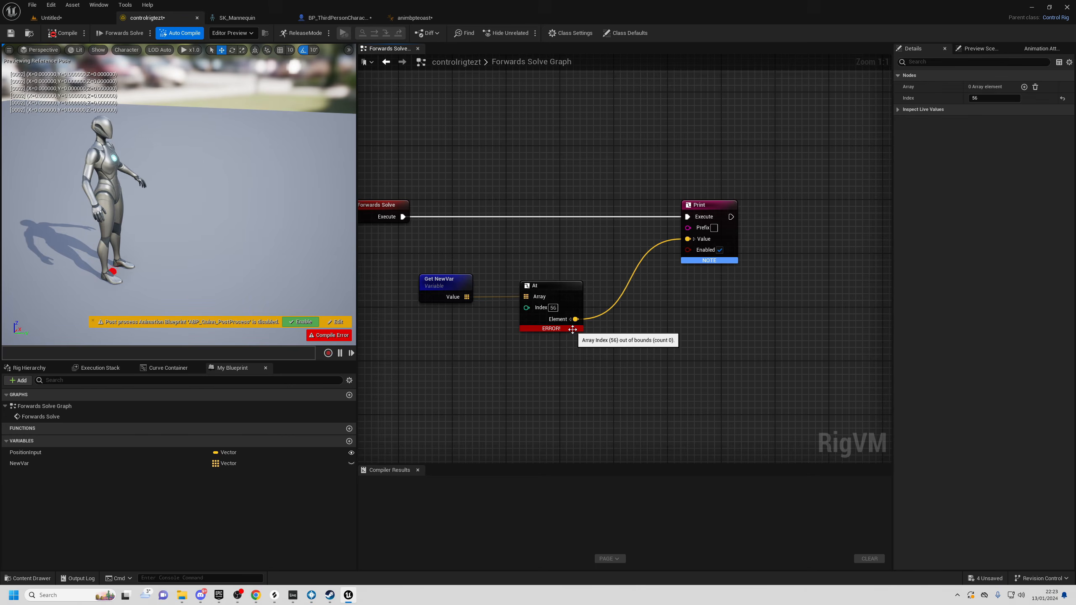
pyautogui.moveTo(454, 198); pyautogui.dragTo(447, 355)
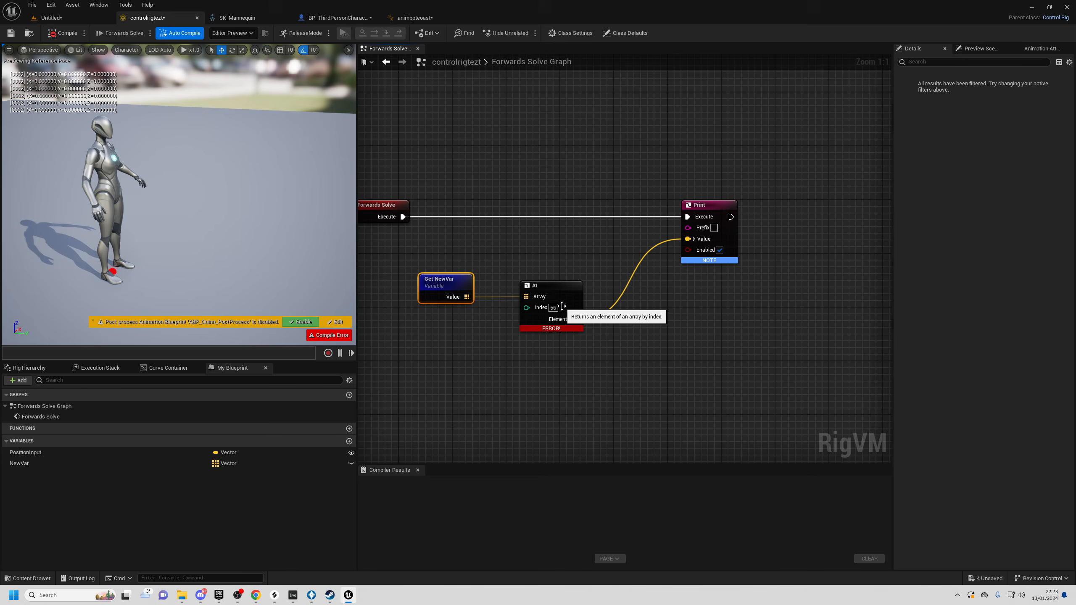
pyautogui.click(50, 463)
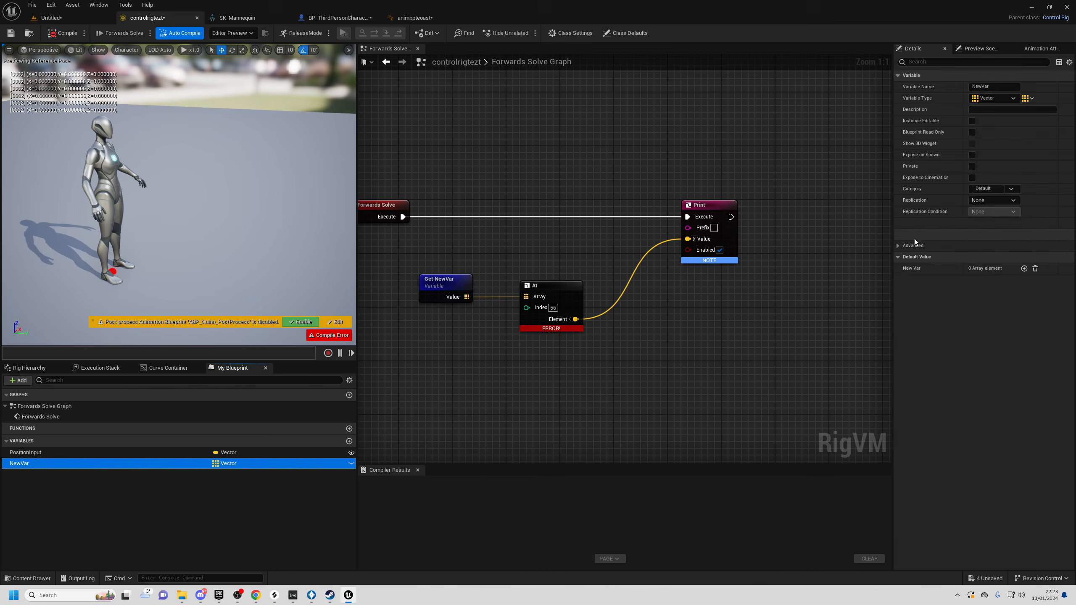
pyautogui.moveTo(464, 240); pyautogui.dragTo(523, 276, button='right')
pyautogui.moveTo(521, 276); pyautogui.dragTo(508, 376)
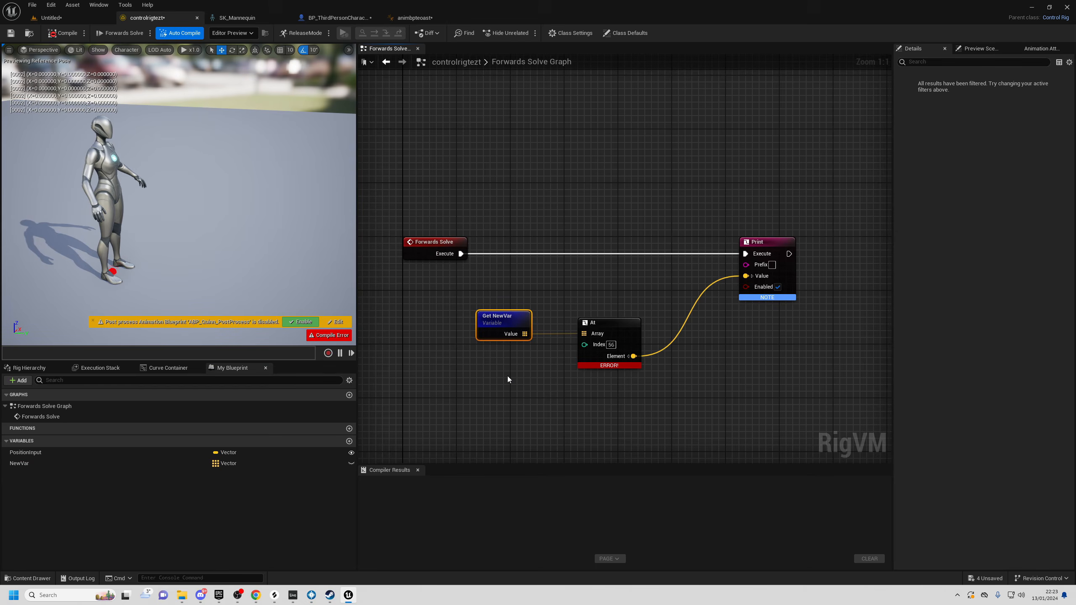
# - Reframe the graph and select the Print node, leaving the Forwards Solve event
pyautogui.moveTo(560, 169); pyautogui.dragTo(555, 230, button='right')
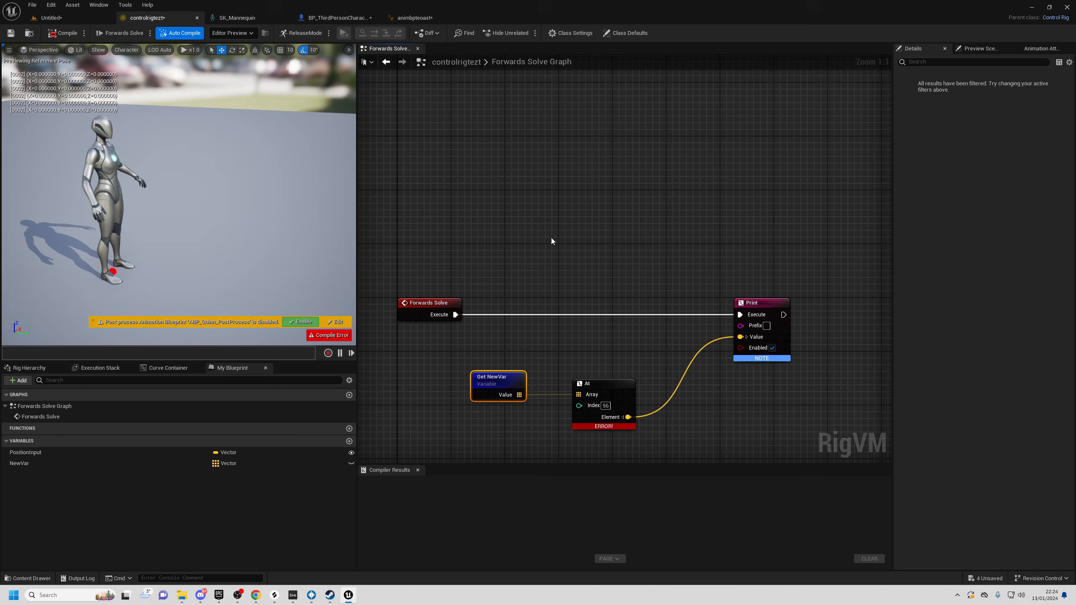
pyautogui.moveTo(661, 202); pyautogui.dragTo(635, 150, button='right')
pyautogui.moveTo(390, 222); pyautogui.dragTo(434, 305)
pyautogui.click(481, 291)
pyautogui.moveTo(650, 207); pyautogui.dragTo(810, 366)
pyautogui.click(616, 300)
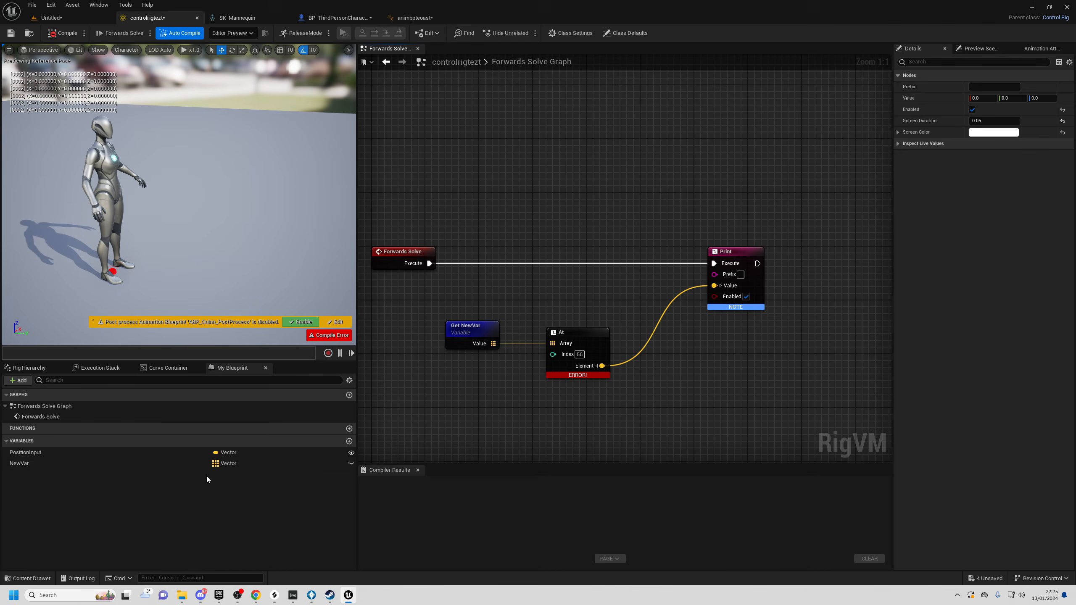
pyautogui.moveTo(582, 104); pyautogui.dragTo(585, 159, button='right')
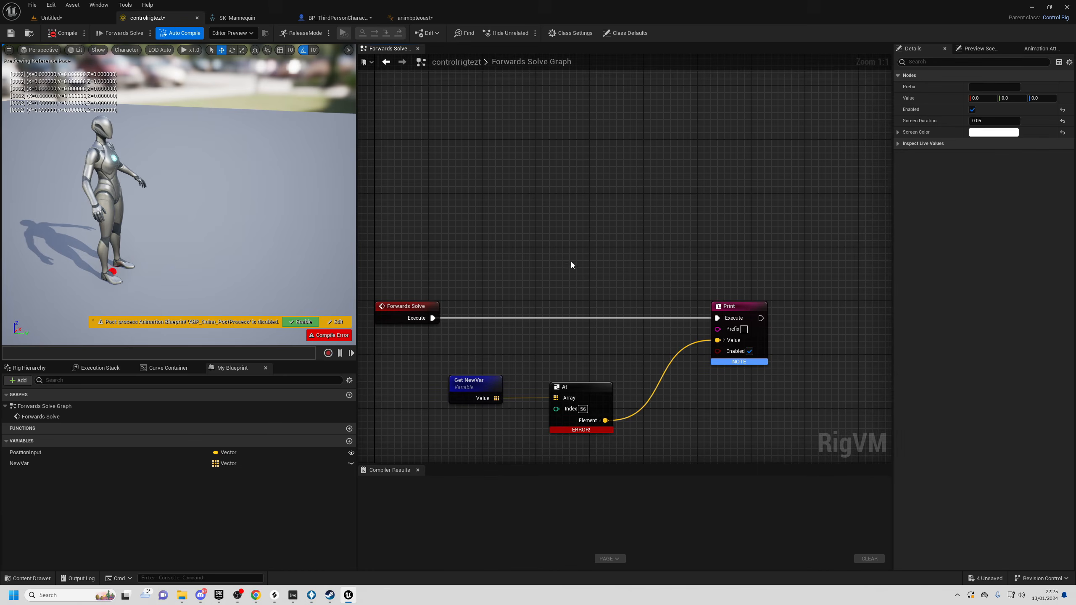
pyautogui.moveTo(571, 262); pyautogui.dragTo(586, 213, button='right')
pyautogui.click(421, 258)
pyautogui.click(426, 337)
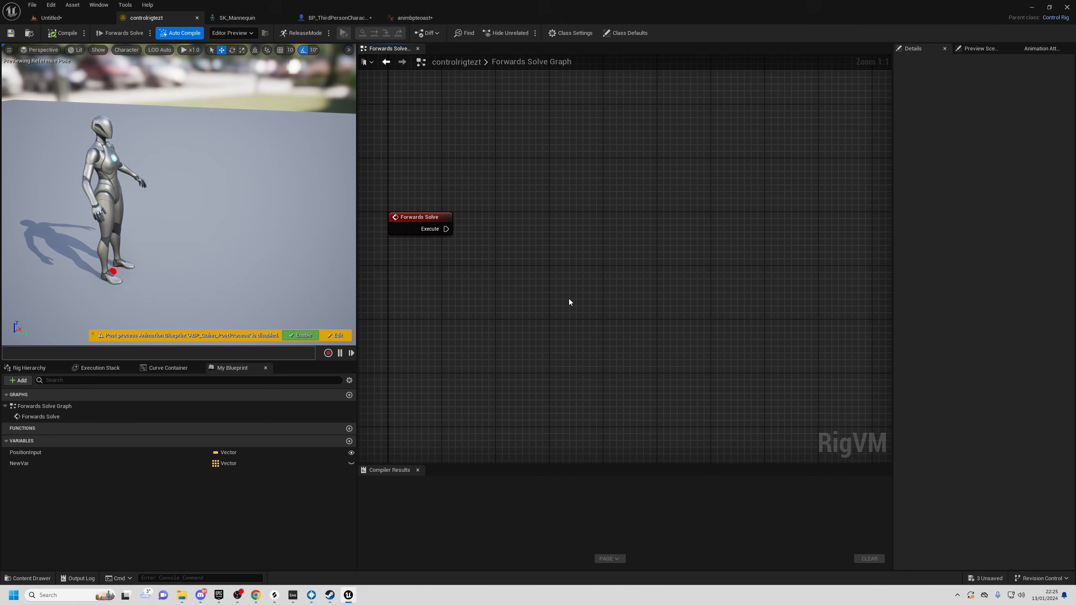
pyautogui.rightClick(550, 281)
pyautogui.write('for loop')
pyautogui.press('Return')
pyautogui.moveTo(564, 284); pyautogui.dragTo(550, 223)
pyautogui.moveTo(446, 229); pyautogui.dragTo(566, 236)
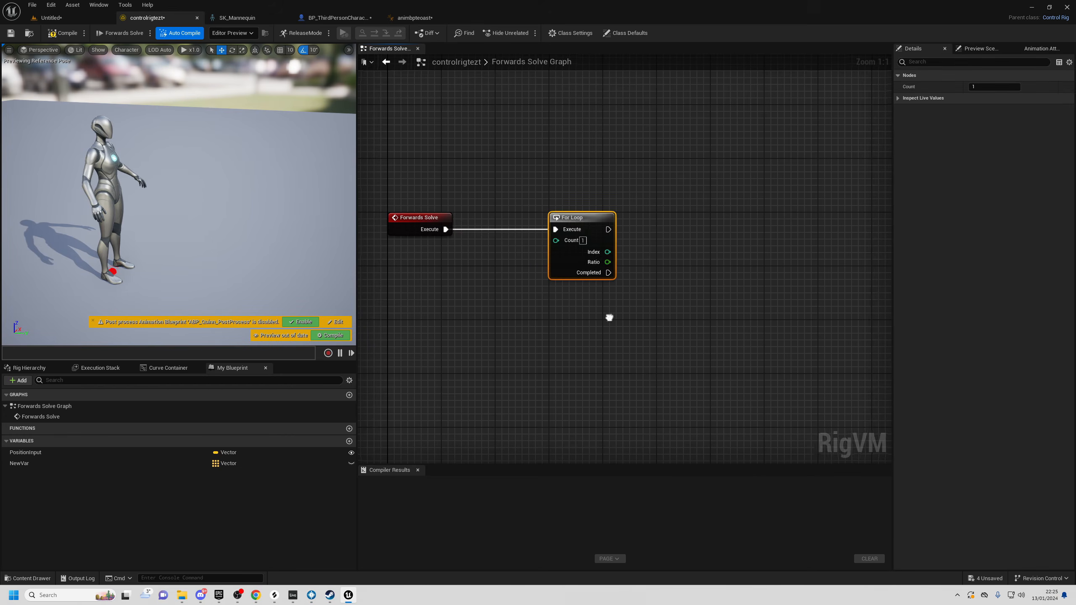
pyautogui.moveTo(609, 318); pyautogui.dragTo(522, 314, button='right')
pyautogui.moveTo(523, 232); pyautogui.dragTo(720, 191)
pyautogui.moveTo(556, 258); pyautogui.dragTo(603, 261, button='right')
pyautogui.click(545, 247)
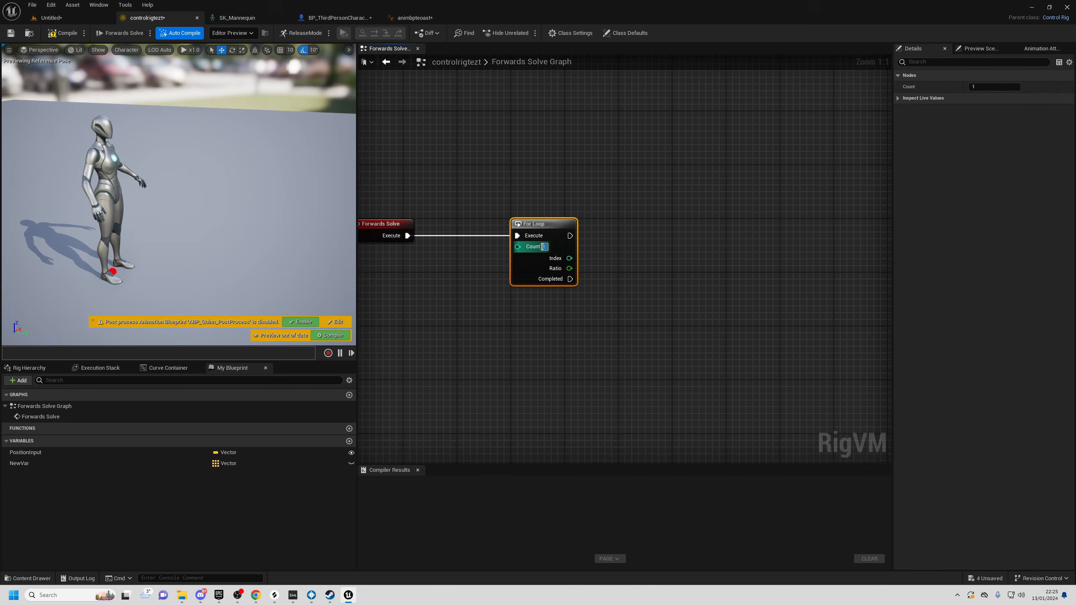
pyautogui.write('10')
pyautogui.moveTo(570, 235); pyautogui.dragTo(721, 418)
pyautogui.click(611, 344)
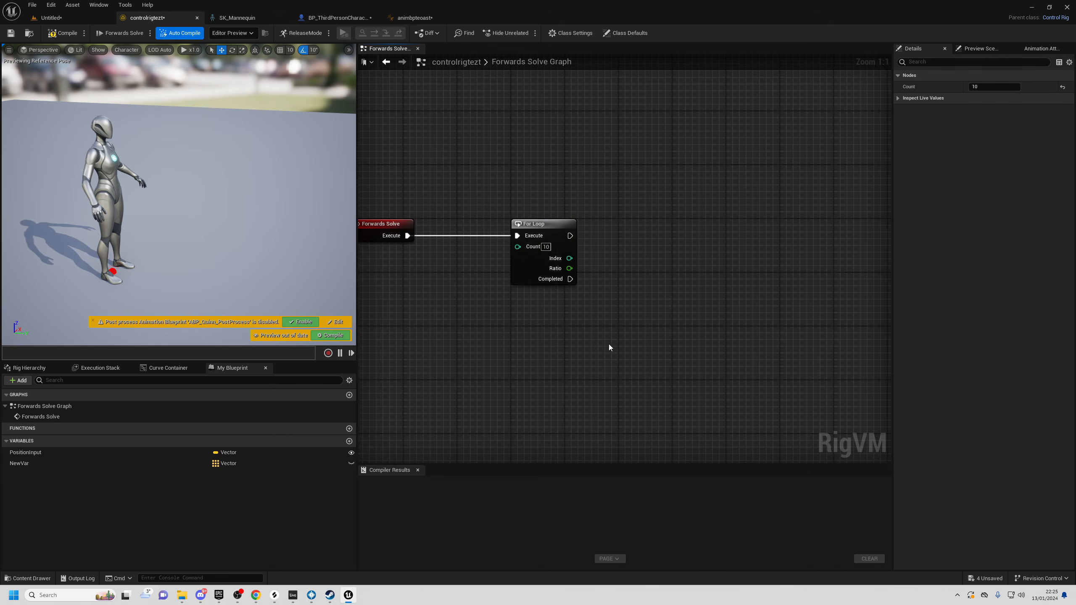
pyautogui.moveTo(507, 153); pyautogui.dragTo(628, 313)
pyautogui.press('Delete')
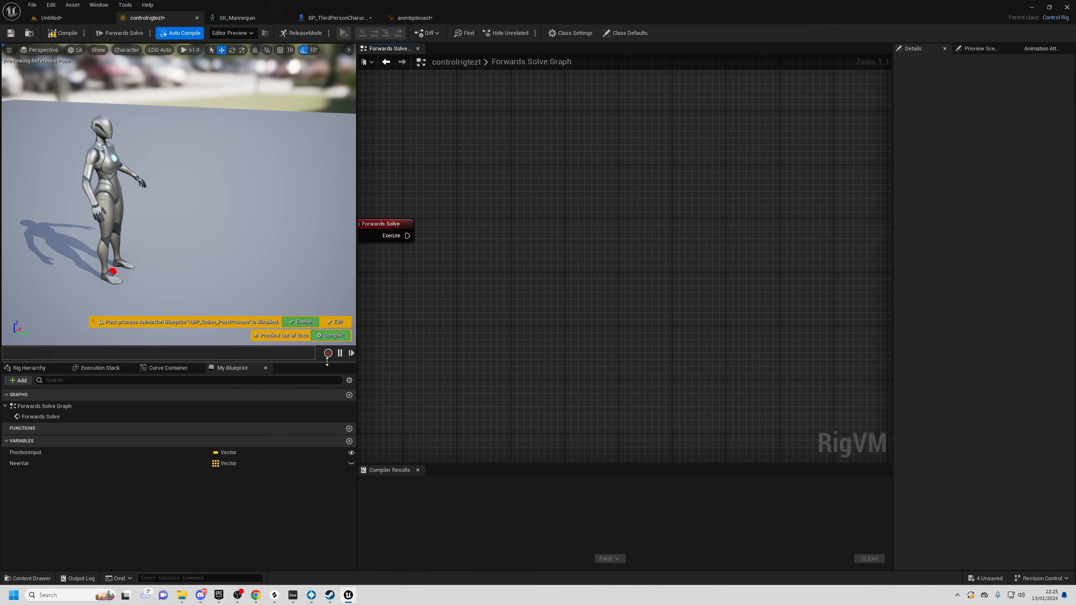
# - Create a New Function and move its Return node away from Entry
pyautogui.click(349, 428)
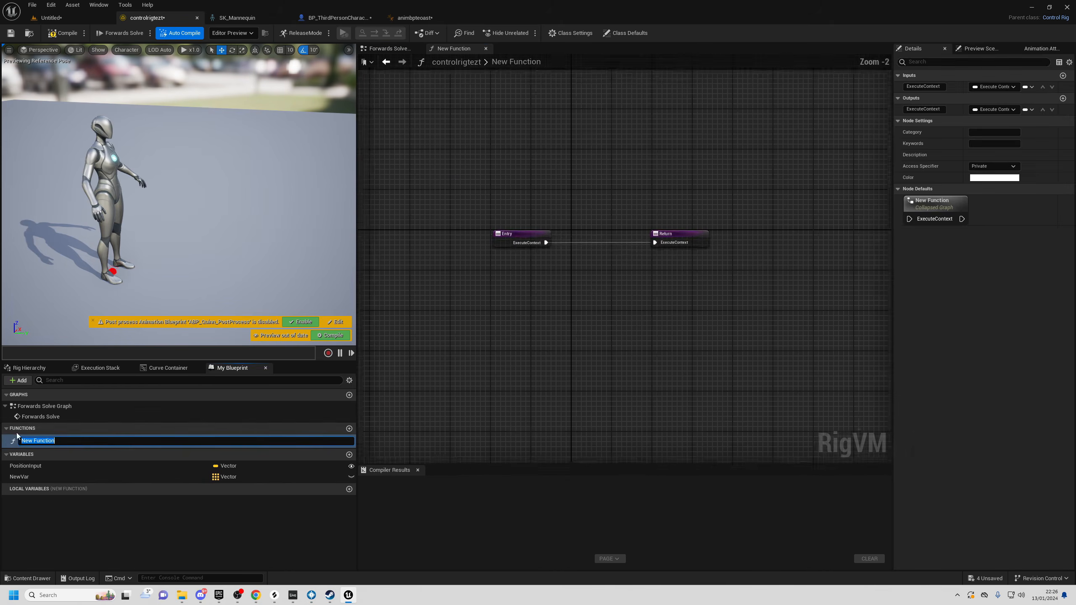
pyautogui.moveTo(607, 368); pyautogui.dragTo(564, 392, button='right')
pyautogui.moveTo(474, 230); pyautogui.dragTo(477, 372)
pyautogui.click(684, 280)
pyautogui.moveTo(702, 280); pyautogui.dragTo(776, 280)
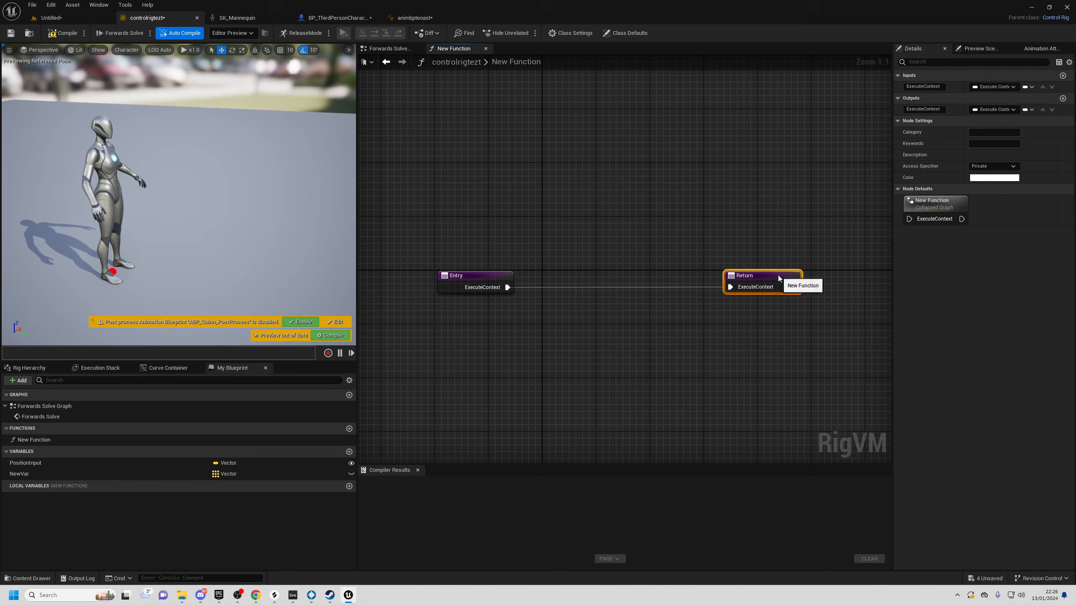
# - Add a For Loop wired from Entry, with its Completed output going to Return
pyautogui.rightClick(575, 319)
pyautogui.write('for loop')
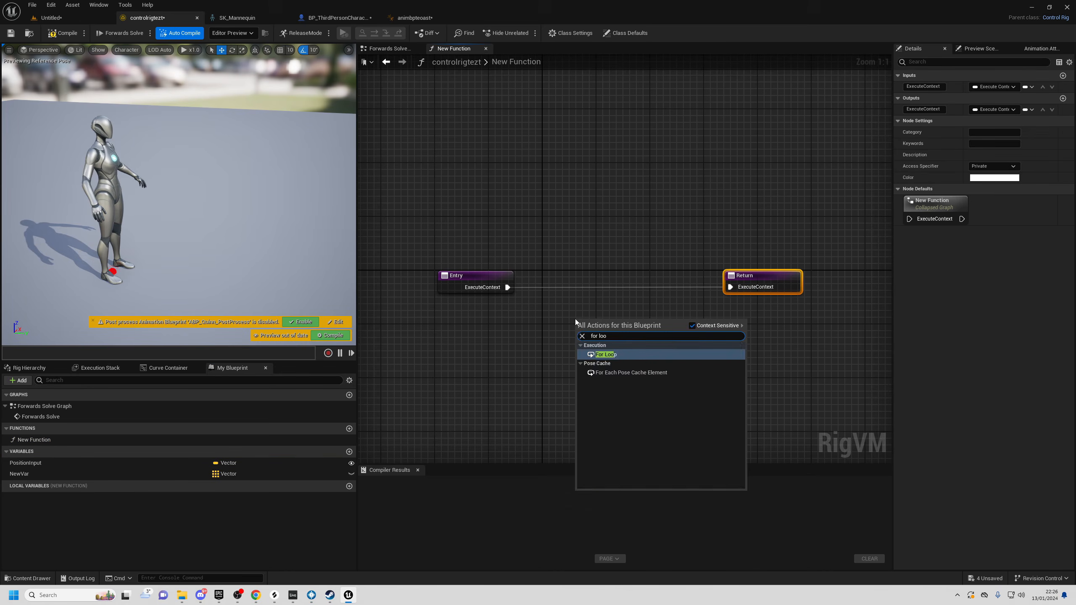
pyautogui.press('Return')
pyautogui.moveTo(612, 320); pyautogui.dragTo(598, 286)
pyautogui.moveTo(508, 287); pyautogui.dragTo(592, 277)
pyautogui.click(658, 335)
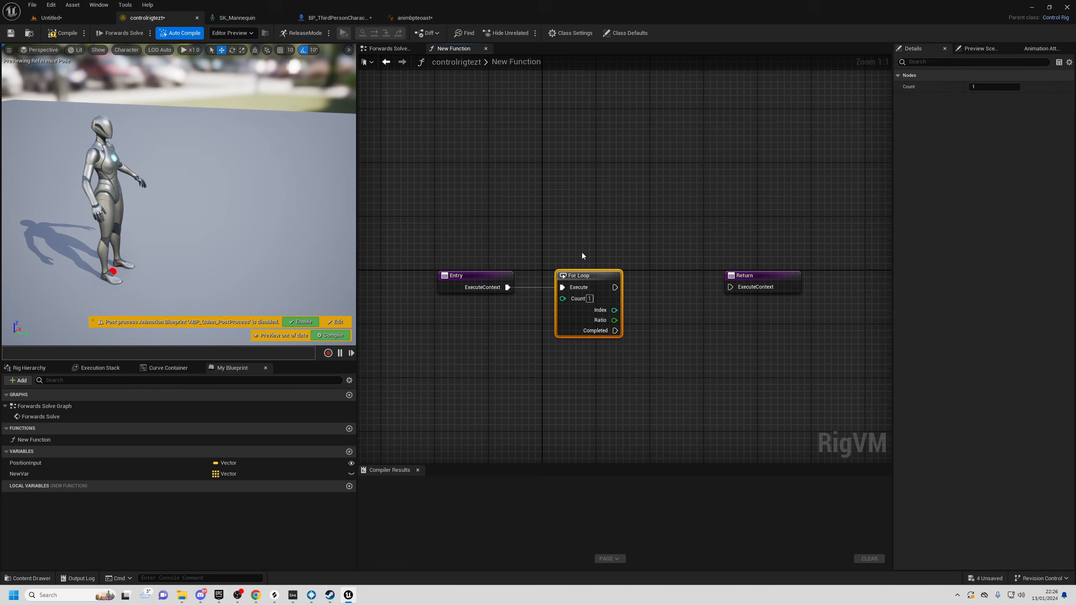
pyautogui.moveTo(615, 331); pyautogui.dragTo(731, 287)
pyautogui.moveTo(773, 286); pyautogui.dragTo(740, 378)
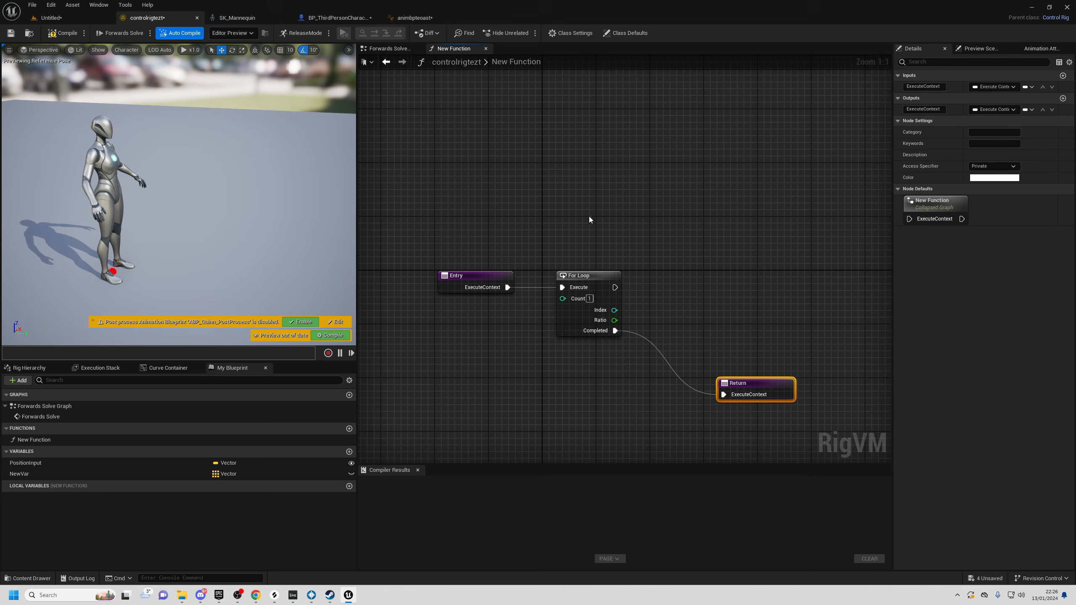
# - Try linking the loop body to Return and decline it at the warning
pyautogui.moveTo(649, 400); pyautogui.dragTo(595, 397, button='right')
pyautogui.moveTo(561, 284)
pyautogui.mouseDown()
pyautogui.moveTo(663, 207)
pyautogui.moveTo(714, 239)
pyautogui.moveTo(700, 285)
pyautogui.moveTo(749, 153)
pyautogui.moveTo(786, 272)
pyautogui.moveTo(716, 301)
pyautogui.moveTo(536, 325)
pyautogui.moveTo(764, 237)
pyautogui.moveTo(556, 288)
pyautogui.mouseUp()
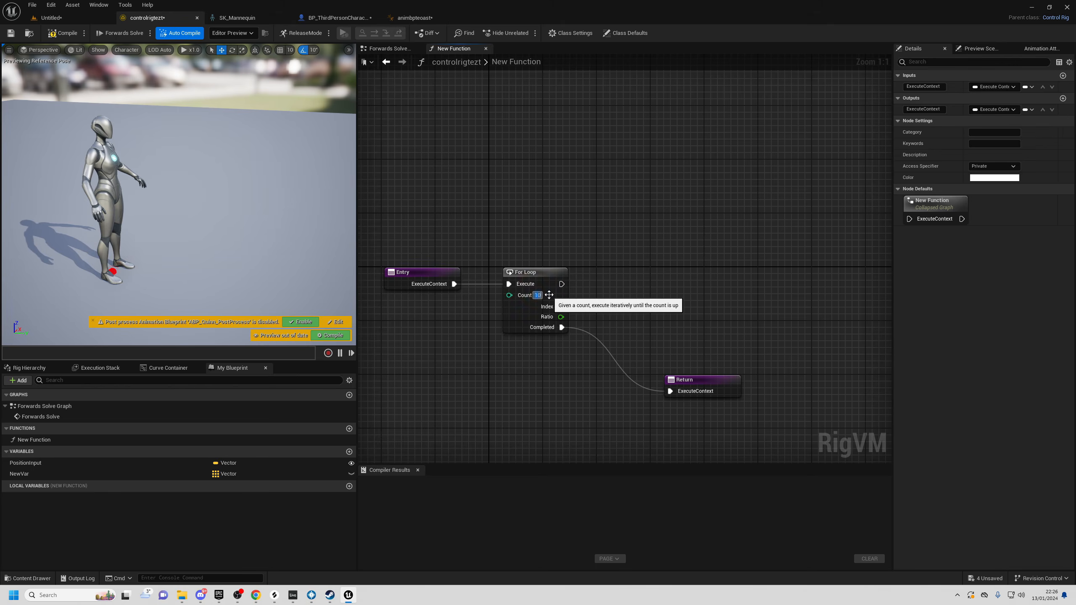
pyautogui.moveTo(562, 284); pyautogui.dragTo(671, 391)
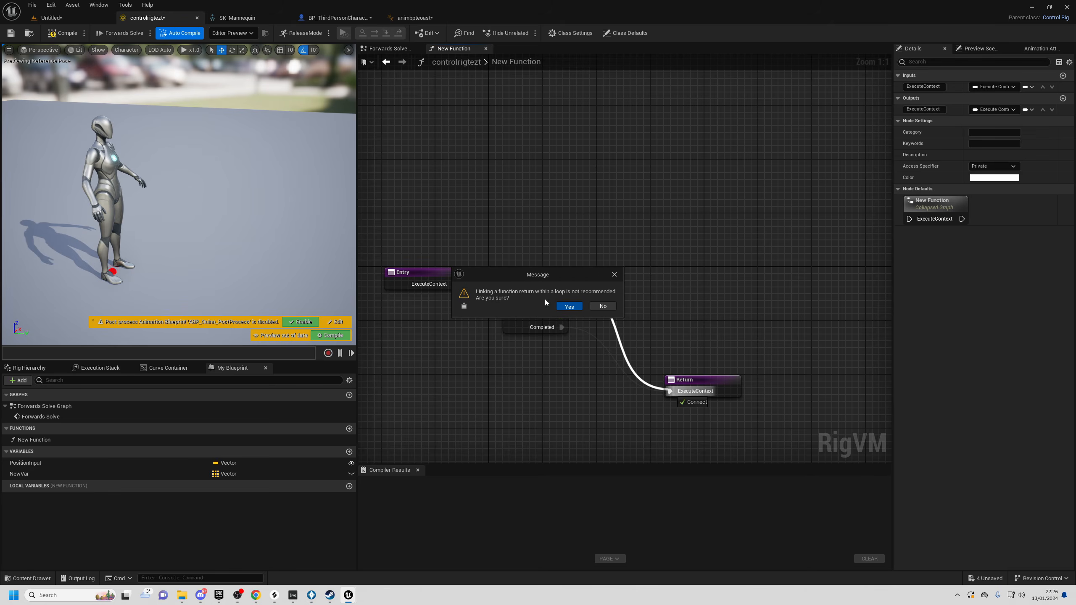
pyautogui.click(568, 307)
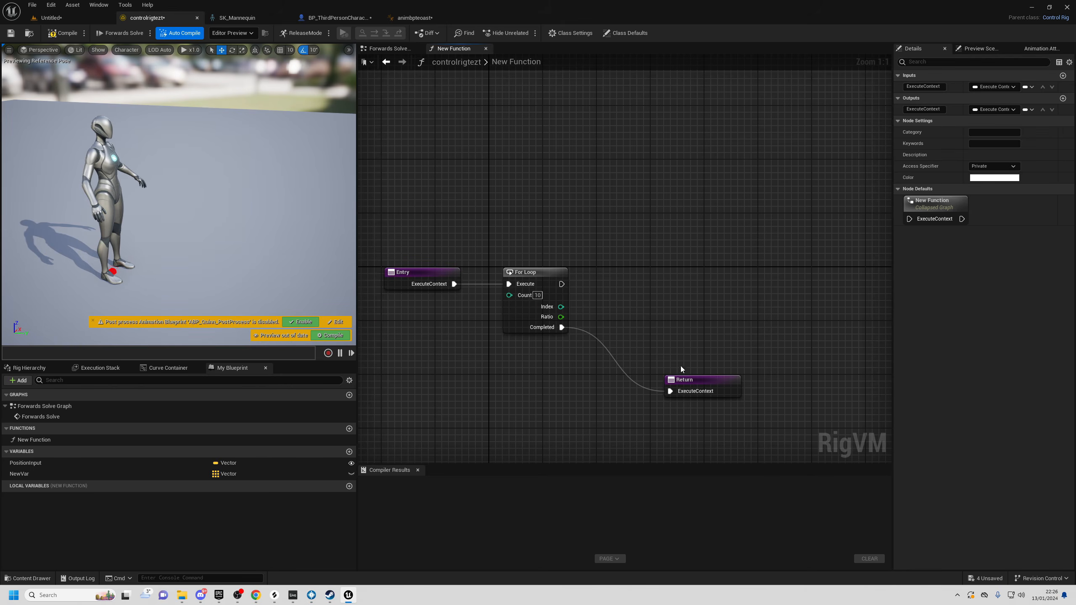
pyautogui.moveTo(654, 298); pyautogui.dragTo(720, 421)
pyautogui.click(379, 50)
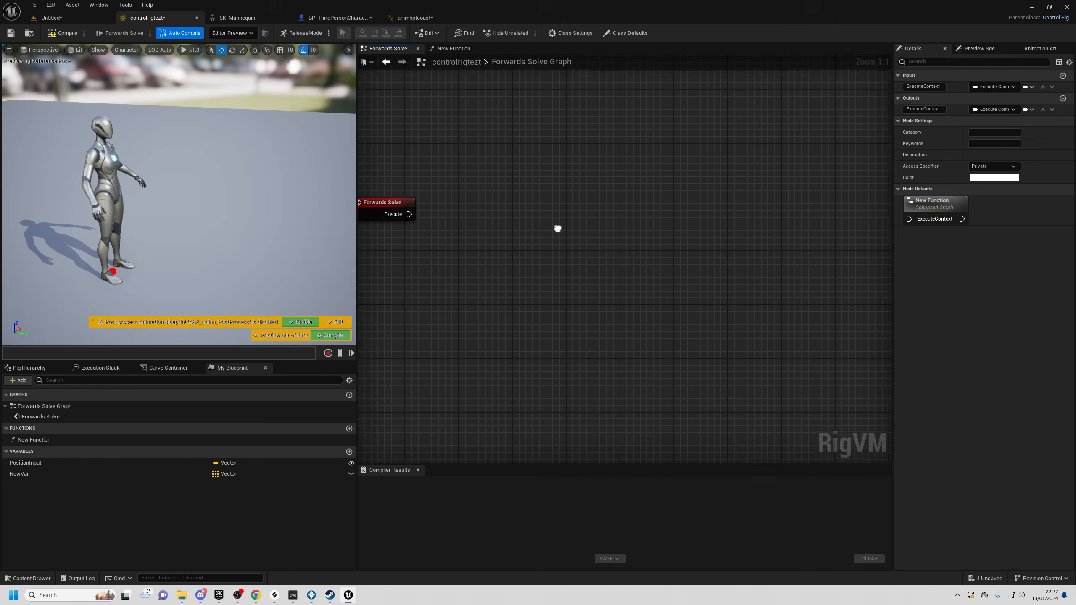
# - Place a New Function call in Forwards Solve, wired from the Execute pin
pyautogui.moveTo(89, 439); pyautogui.dragTo(497, 224)
pyautogui.moveTo(409, 214); pyautogui.dragTo(721, 210)
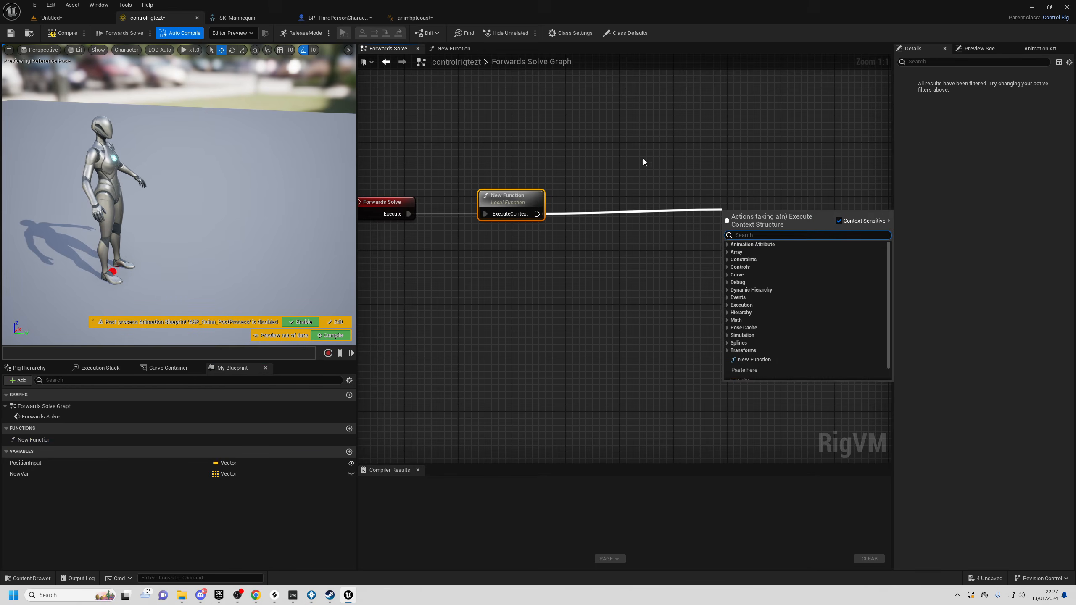
pyautogui.click(638, 221)
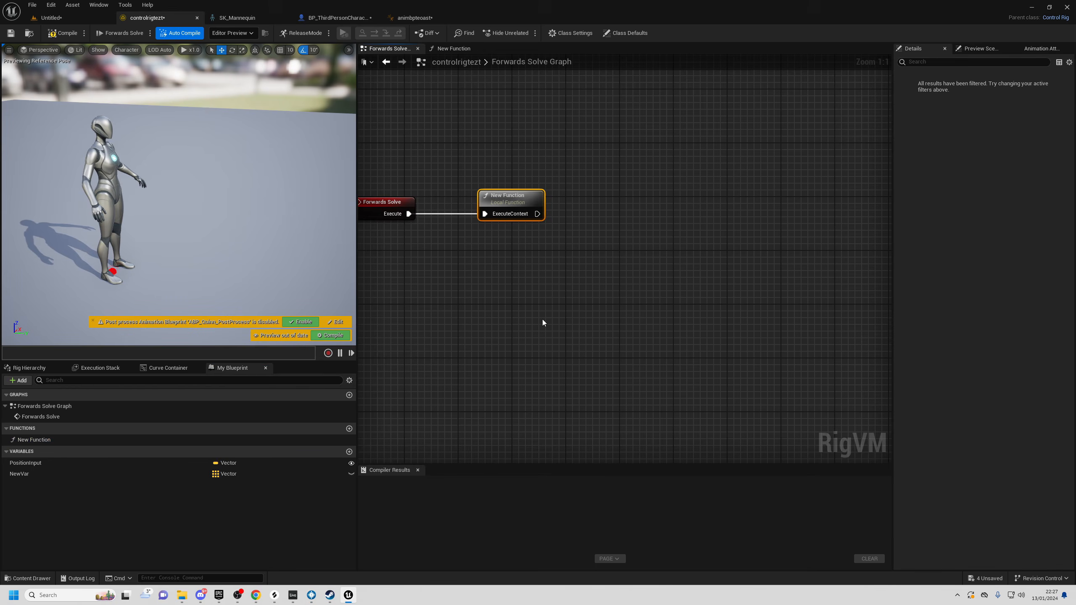
# - Set the New Function's For Loop count to 2000
pyautogui.click(454, 50)
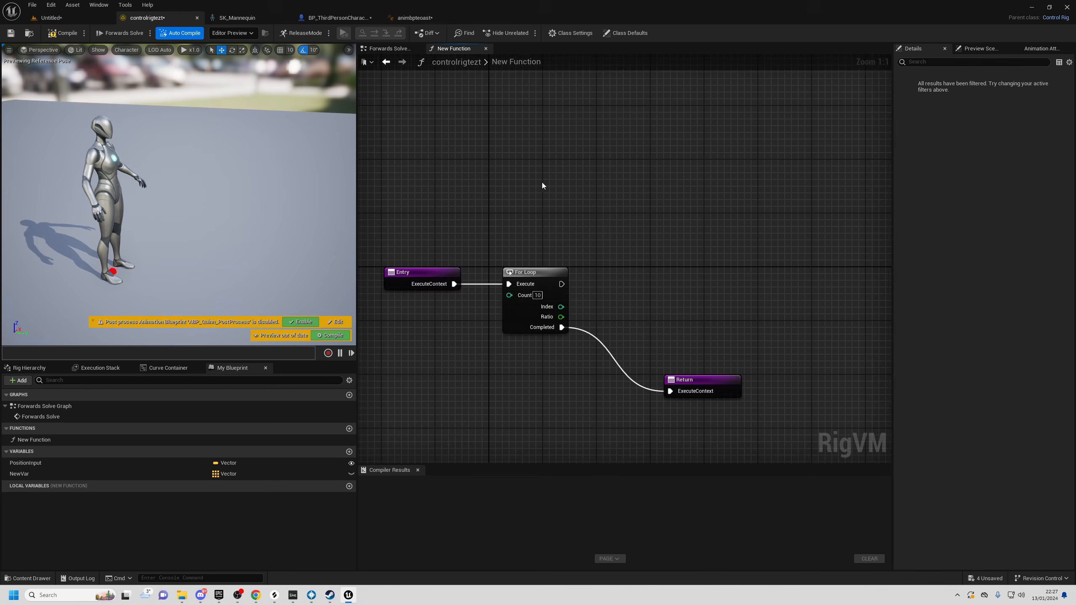
pyautogui.moveTo(647, 264); pyautogui.dragTo(647, 261, button='right')
pyautogui.click(533, 260)
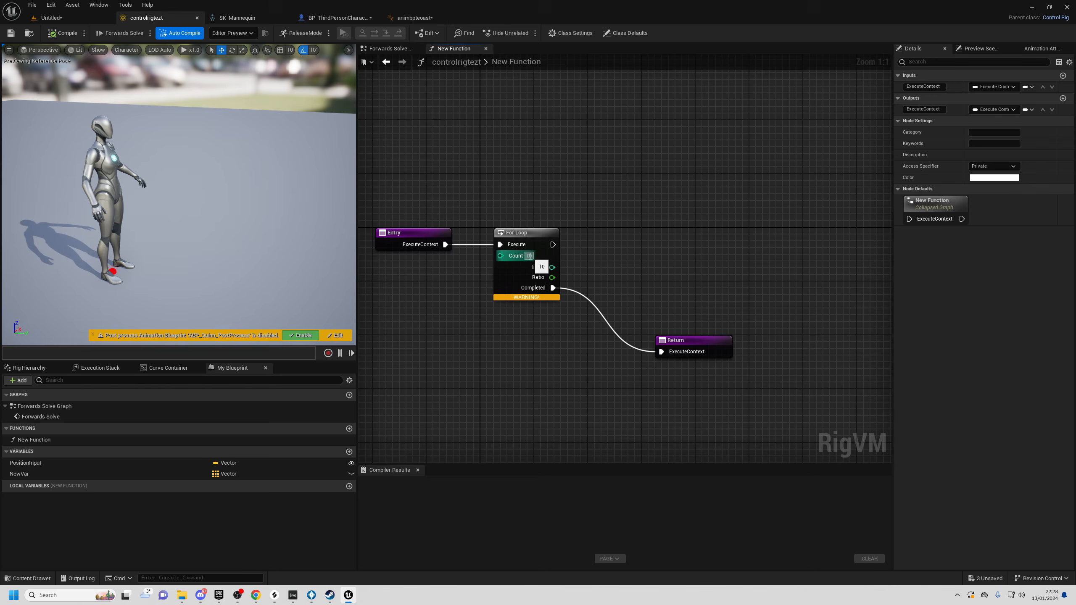
pyautogui.write('2000')
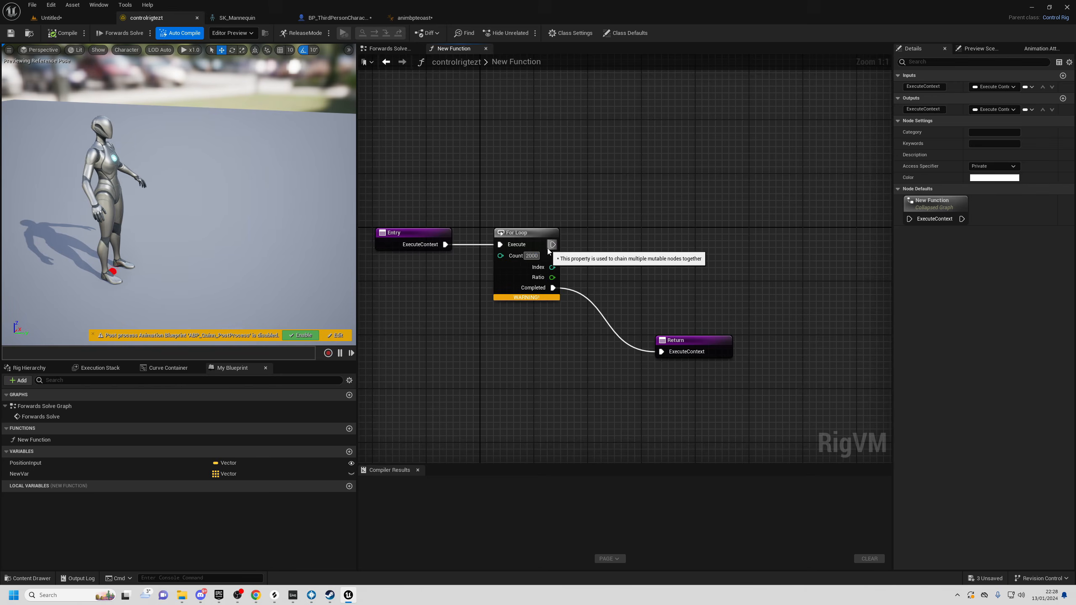
pyautogui.press('Return')
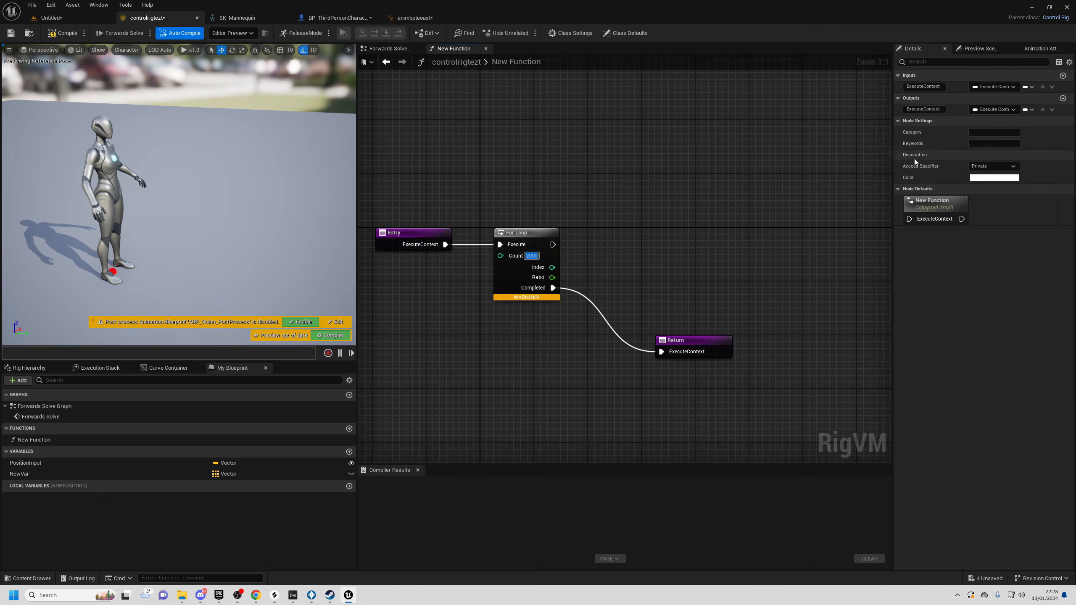
# - Raise the rig's node run limit in Class Settings, then go back to Forwards Solve
pyautogui.click(566, 33)
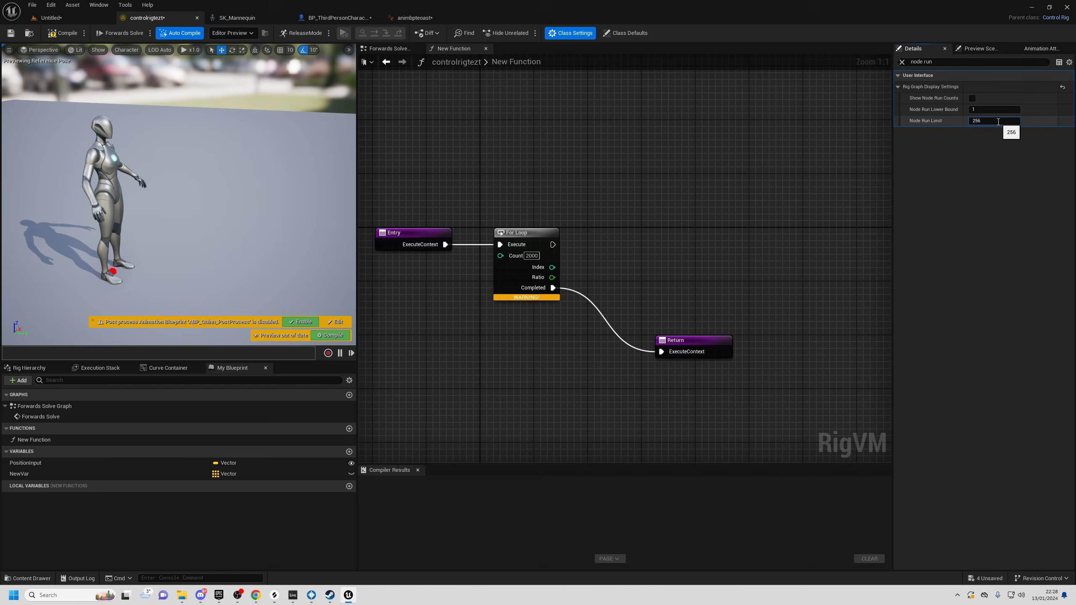
pyautogui.click(70, 36)
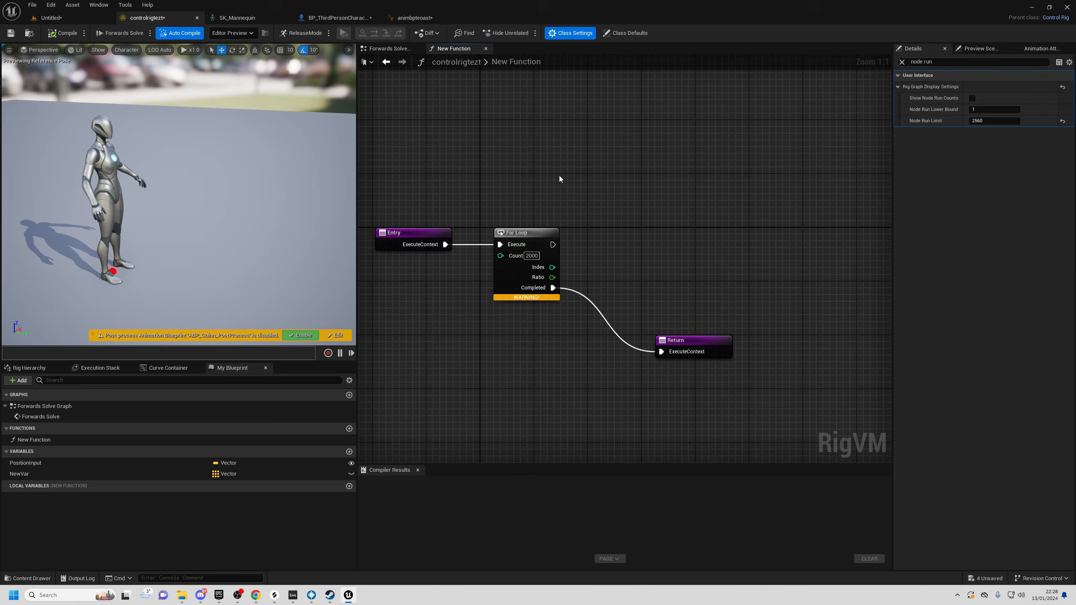
pyautogui.moveTo(527, 299); pyautogui.dragTo(534, 331)
pyautogui.click(534, 332)
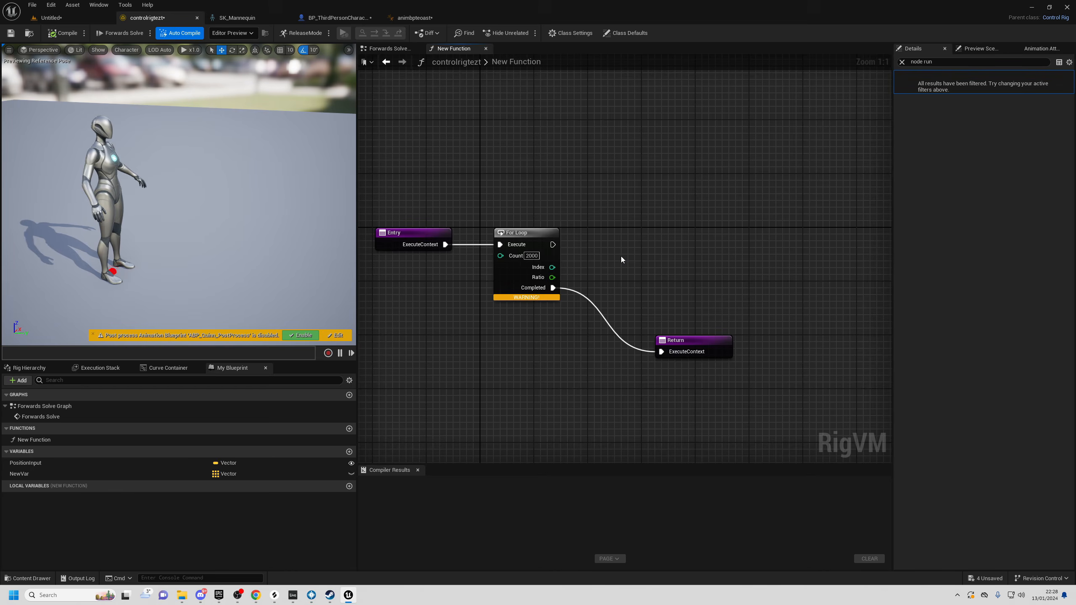
pyautogui.click(393, 51)
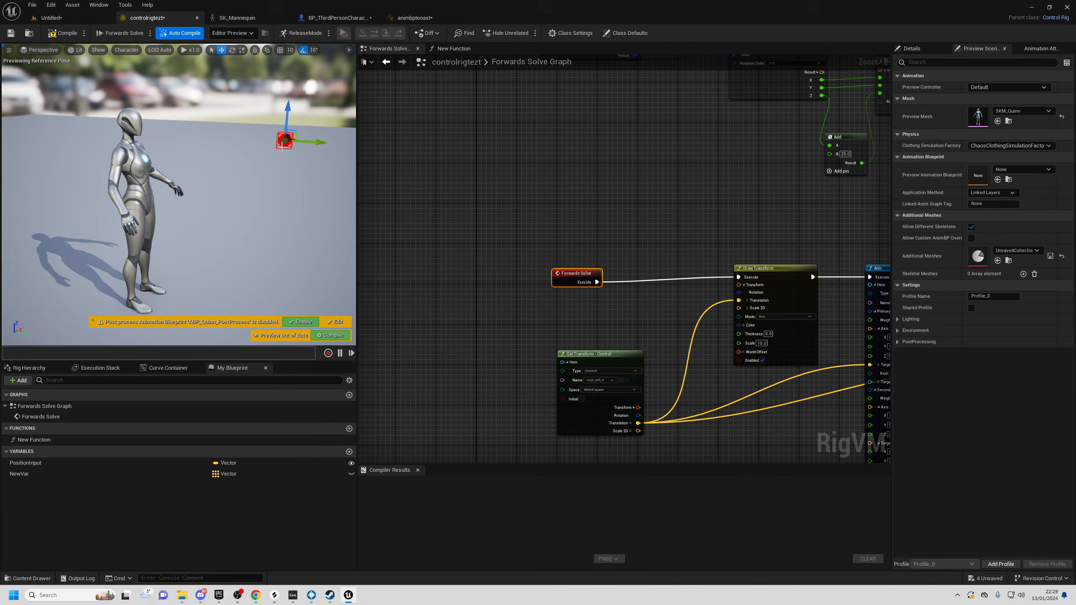
# - Drag the red aim control left and right, orbiting to watch the spine and head follow
pyautogui.moveTo(294, 135); pyautogui.dragTo(257, 124)
pyautogui.moveTo(257, 125); pyautogui.dragTo(182, 157, button='right')
pyautogui.moveTo(244, 196); pyautogui.dragTo(238, 205, button='right')
pyautogui.moveTo(236, 206); pyautogui.dragTo(305, 209)
pyautogui.moveTo(289, 207); pyautogui.dragTo(237, 205, button='right')
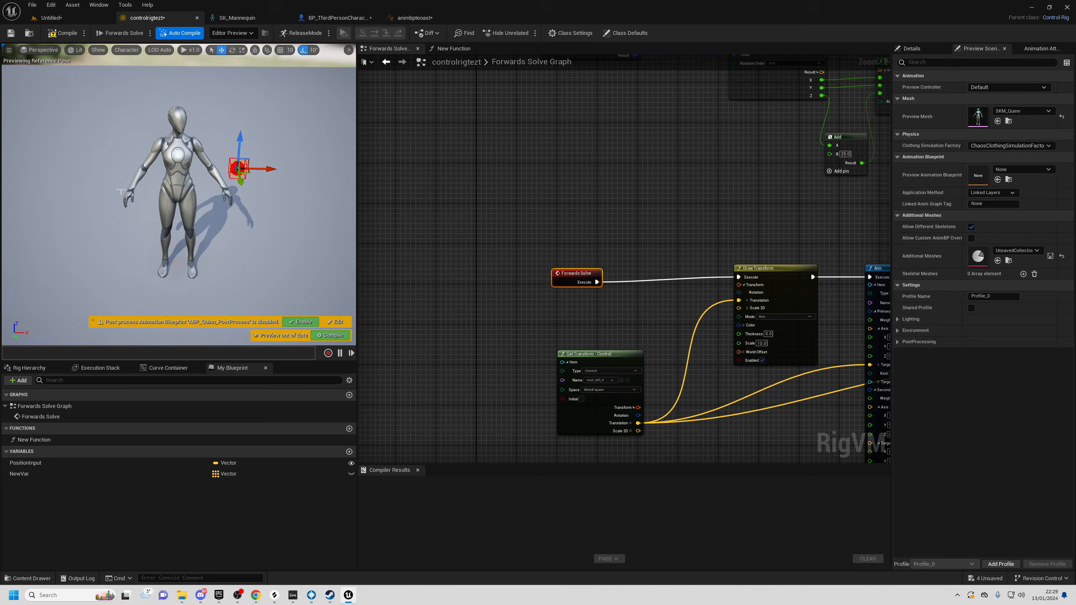
pyautogui.moveTo(202, 132); pyautogui.dragTo(279, 123, button='right')
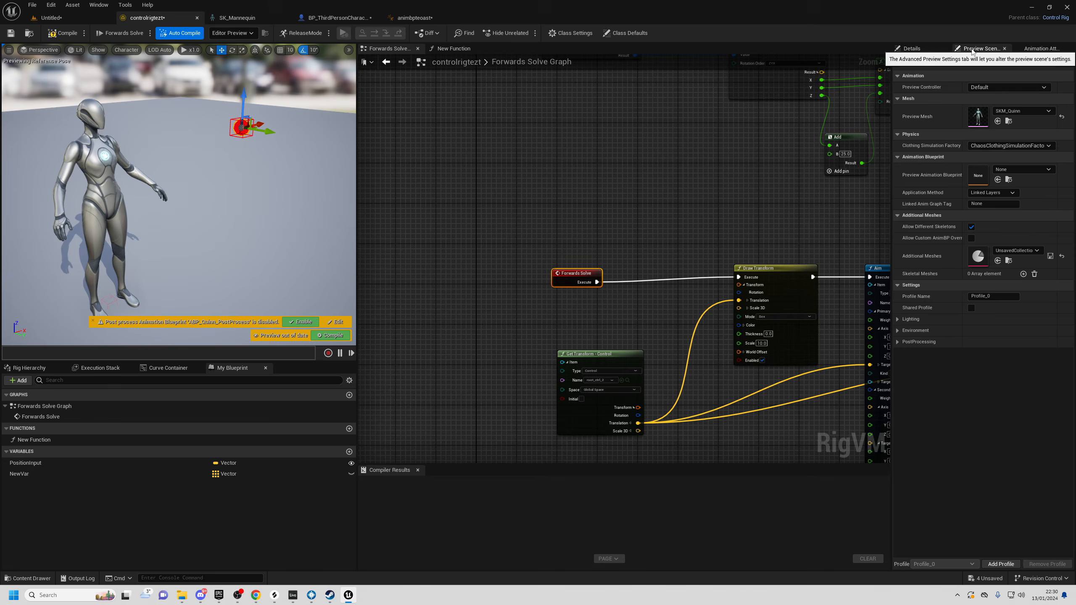
# - Set Preview Controller to Use Specific Animation with MF_Walk_Fwd as the animation
pyautogui.click(995, 88)
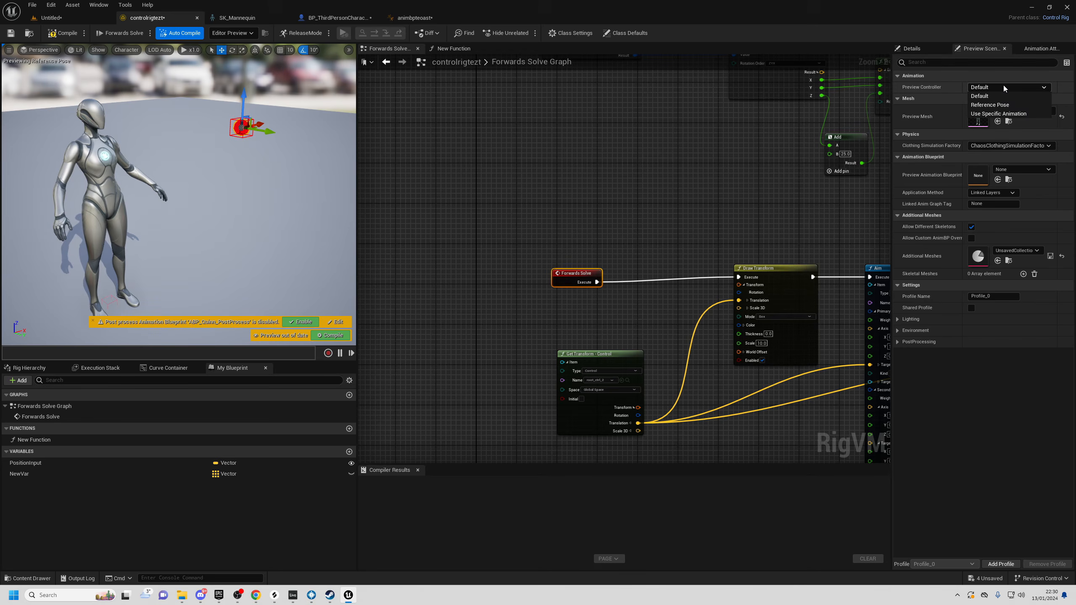
pyautogui.click(1004, 115)
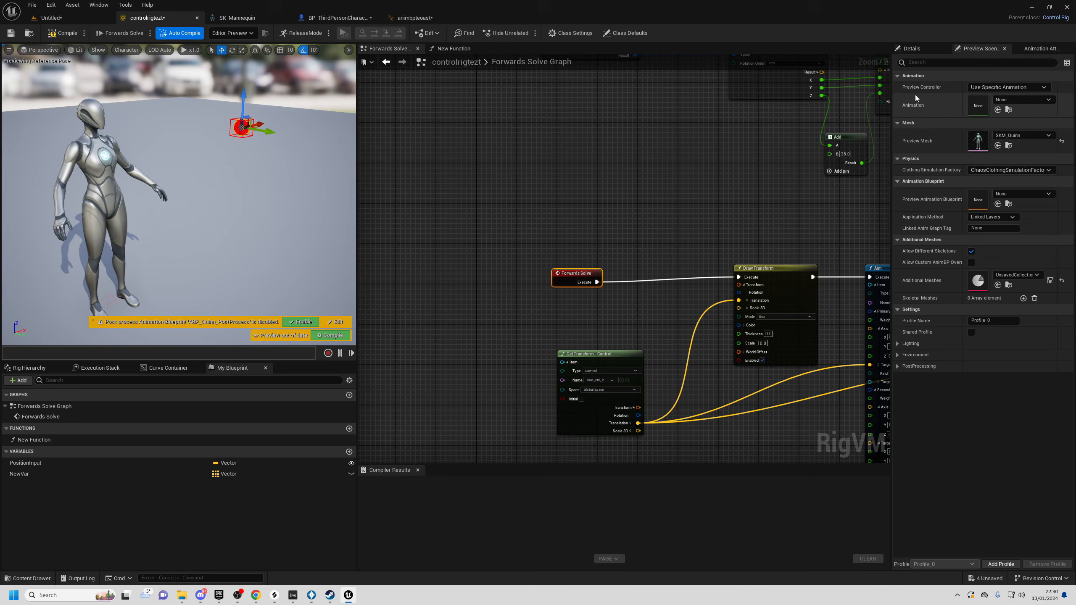
pyautogui.click(1027, 100)
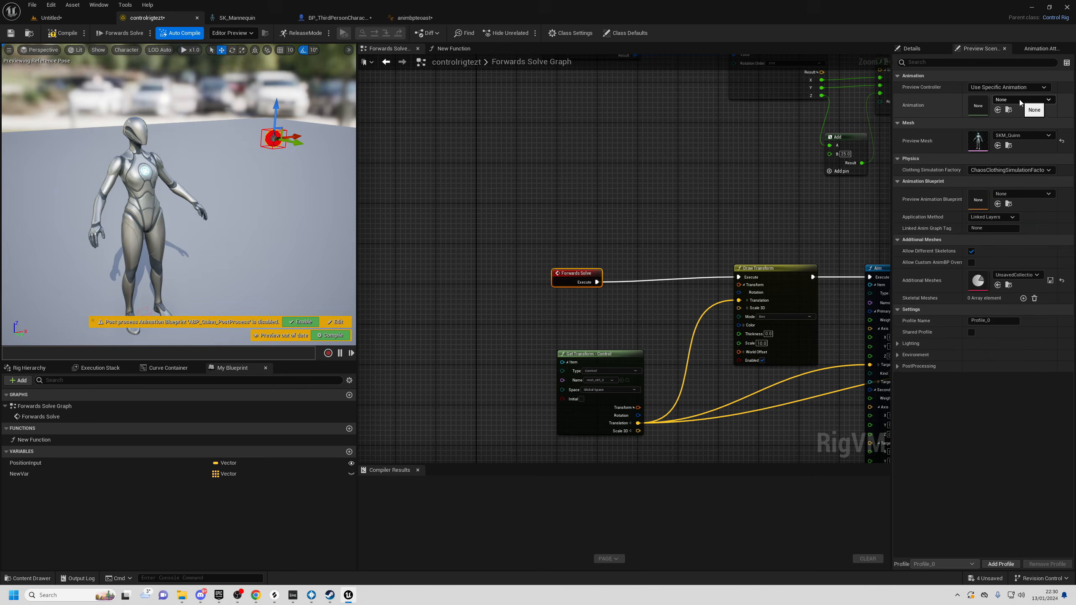
pyautogui.click(1019, 101)
pyautogui.scroll(-5, 1031, 280)
pyautogui.scroll(-5, 1030, 289)
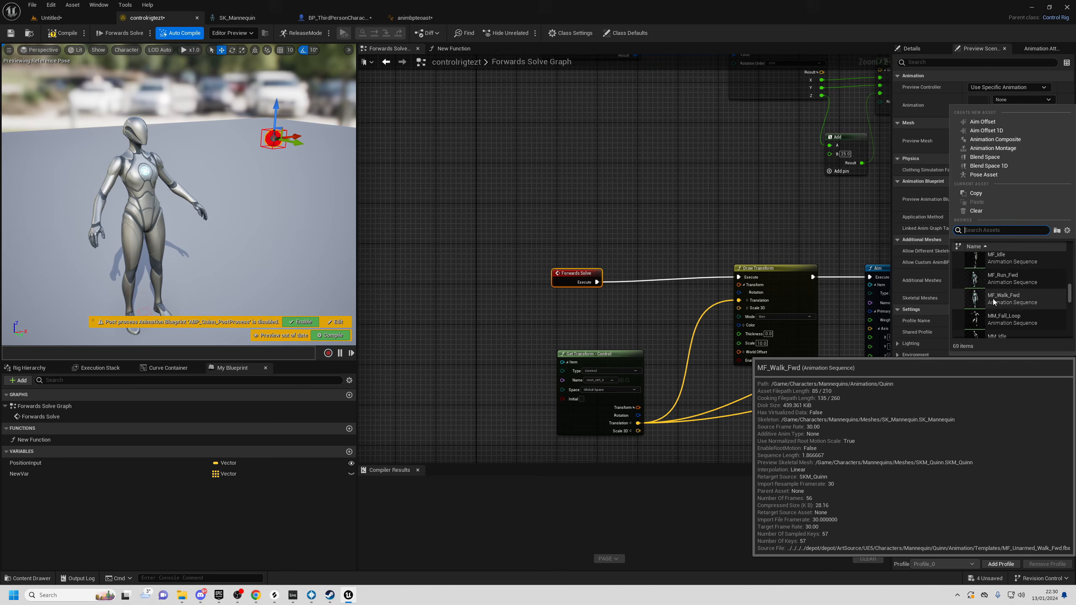
pyautogui.click(1015, 299)
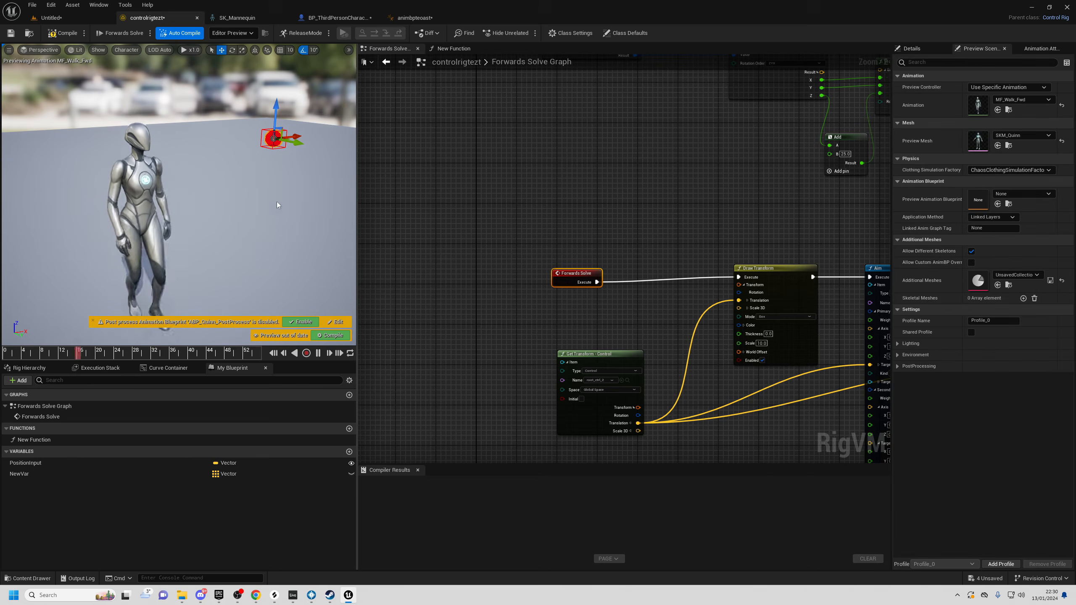
# - Move the red control around the mannequin, then set the spine Aim node's weight to 0.7
pyautogui.moveTo(239, 194); pyautogui.dragTo(246, 184, button='right')
pyautogui.moveTo(252, 132); pyautogui.dragTo(276, 147)
pyautogui.moveTo(254, 170)
pyautogui.mouseDown(button='right')
pyautogui.moveTo(292, 179)
pyautogui.moveTo(254, 170)
pyautogui.mouseUp(button='right')
pyautogui.moveTo(224, 140); pyautogui.dragTo(200, 143)
pyautogui.moveTo(740, 420); pyautogui.dragTo(520, 280, button='right')
pyautogui.scroll(2, 673, 373)
pyautogui.moveTo(673, 373); pyautogui.dragTo(603, 399, button='right')
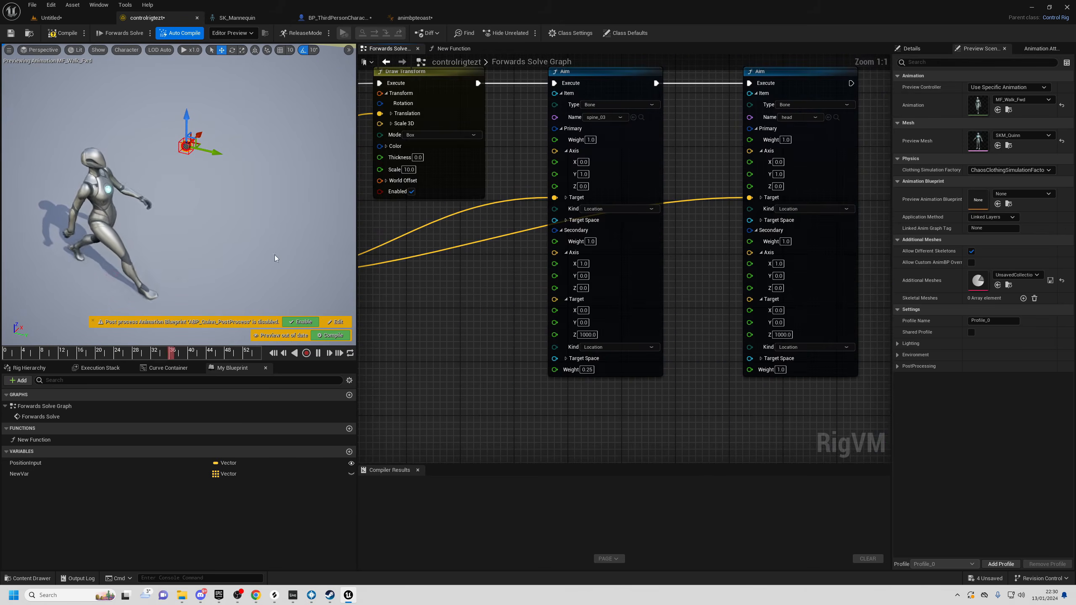
pyautogui.click(591, 370)
pyautogui.write('0.7')
pyautogui.press('Return')
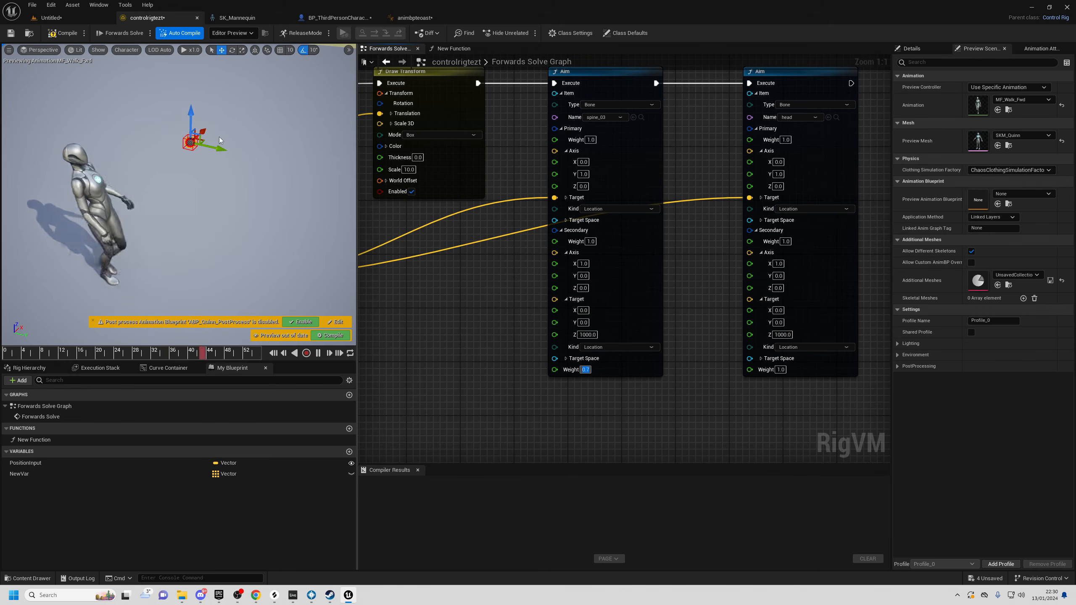
# - Check the 0.7 aim while orbiting, then lower the spine Aim weight to 0.4
pyautogui.moveTo(214, 137); pyautogui.dragTo(255, 160)
pyautogui.moveTo(212, 206)
pyautogui.keyDown('alt'); pyautogui.mouseDown()
pyautogui.moveTo(144, 199)
pyautogui.moveTo(161, 170)
pyautogui.moveTo(213, 206)
pyautogui.mouseUp(); pyautogui.keyUp('alt')
pyautogui.moveTo(212, 206); pyautogui.dragTo(267, 231, button='right')
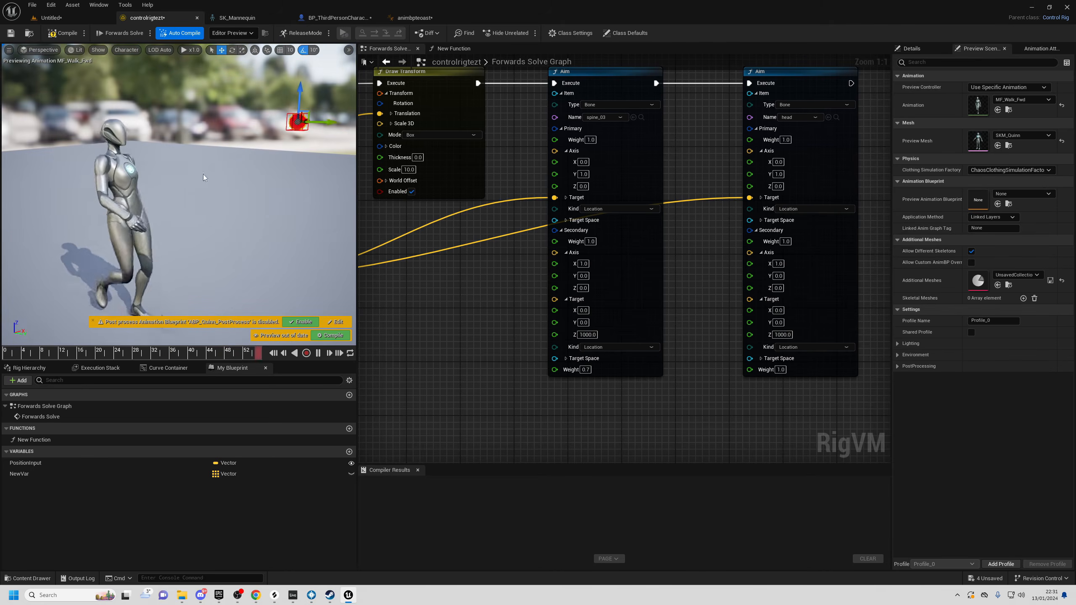
pyautogui.moveTo(587, 370); pyautogui.dragTo(595, 370)
pyautogui.write('4')
pyautogui.press('Return')
# - Orbit the walking preview to compare the 0.4-weight aim from several angles
pyautogui.keyDown('alt'); pyautogui.moveTo(213, 206); pyautogui.dragTo(254, 243); pyautogui.keyUp('alt')
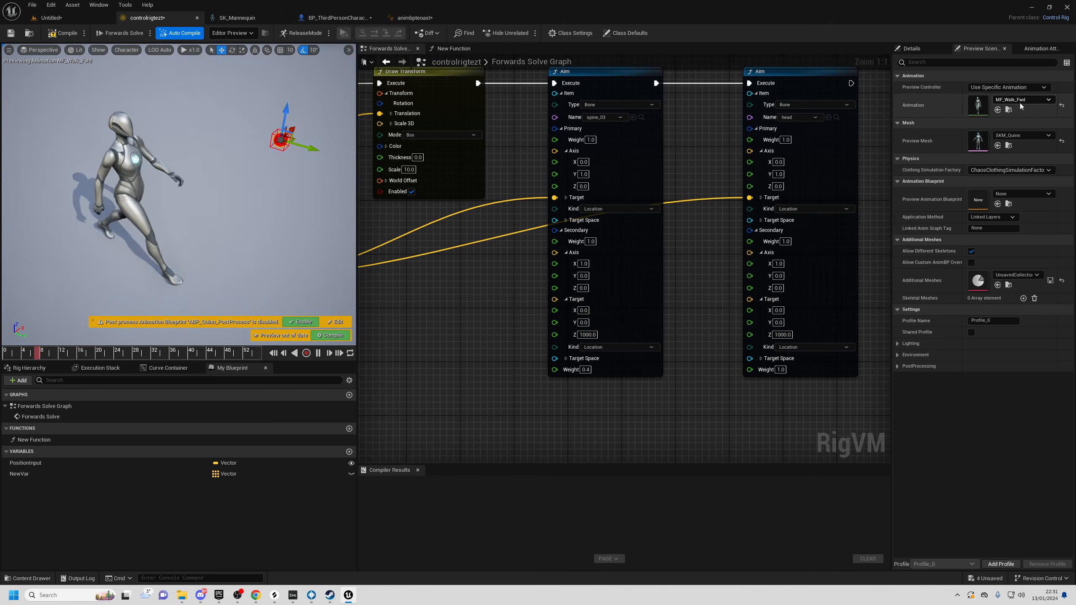
pyautogui.keyDown('alt'); pyautogui.moveTo(237, 195); pyautogui.dragTo(136, 193); pyautogui.keyUp('alt')
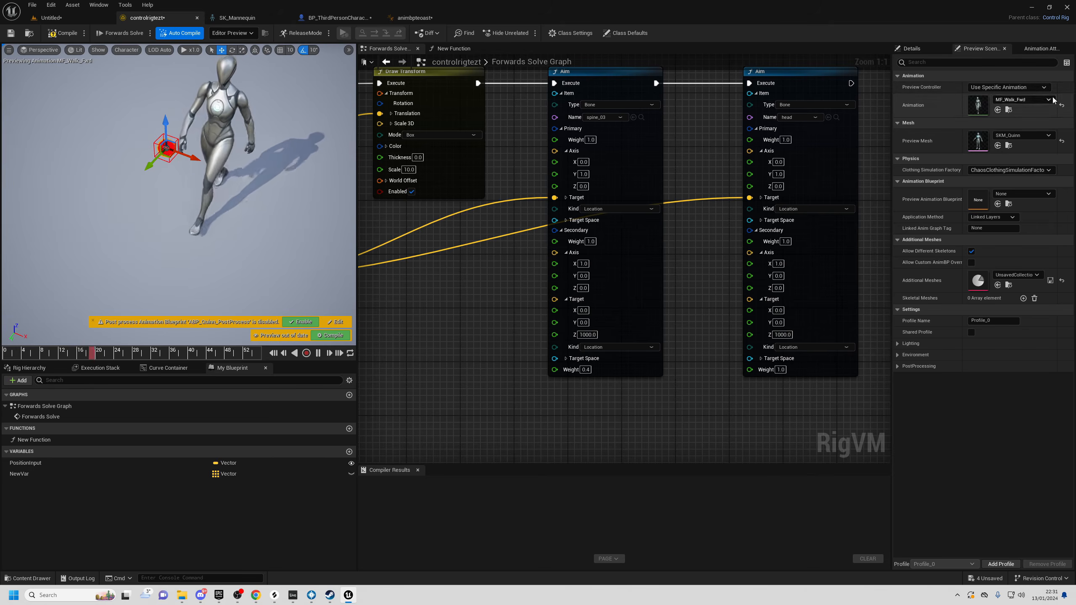
pyautogui.keyDown('alt'); pyautogui.moveTo(237, 170); pyautogui.dragTo(347, 148); pyautogui.keyUp('alt')
pyautogui.keyDown('alt'); pyautogui.moveTo(276, 168); pyautogui.dragTo(276, 164); pyautogui.keyUp('alt')
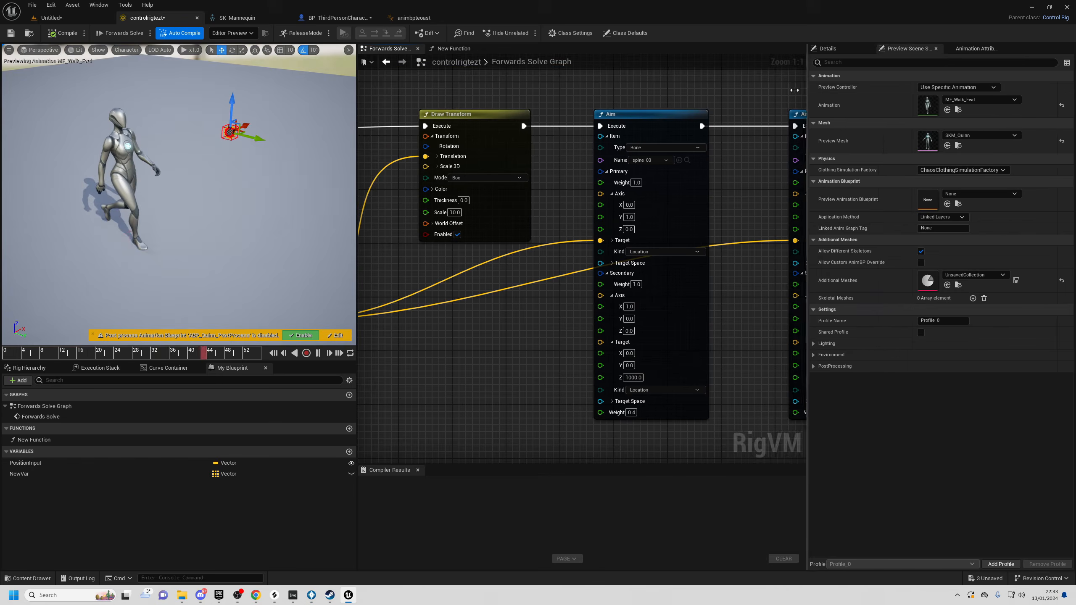
pyautogui.moveTo(805, 255); pyautogui.dragTo(679, 254)
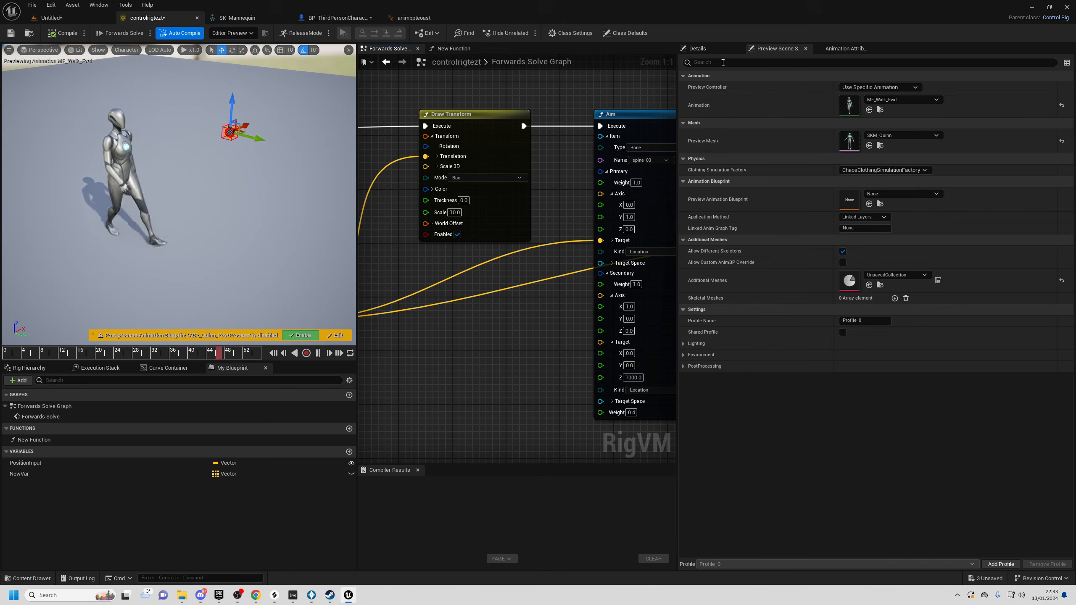
pyautogui.moveTo(180, 209); pyautogui.dragTo(229, 162, button='right')
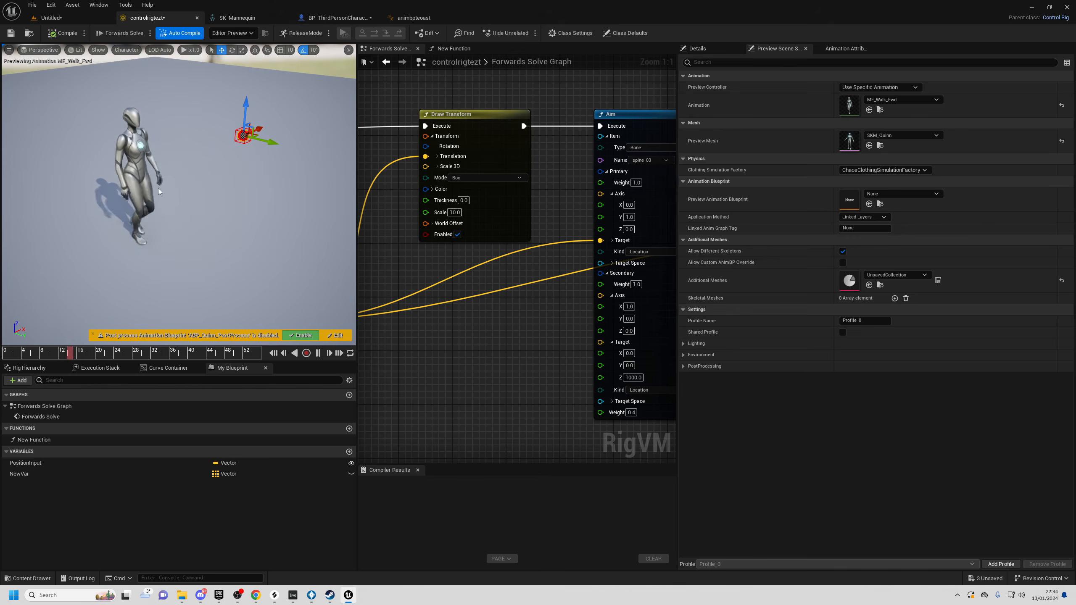
pyautogui.click(414, 17)
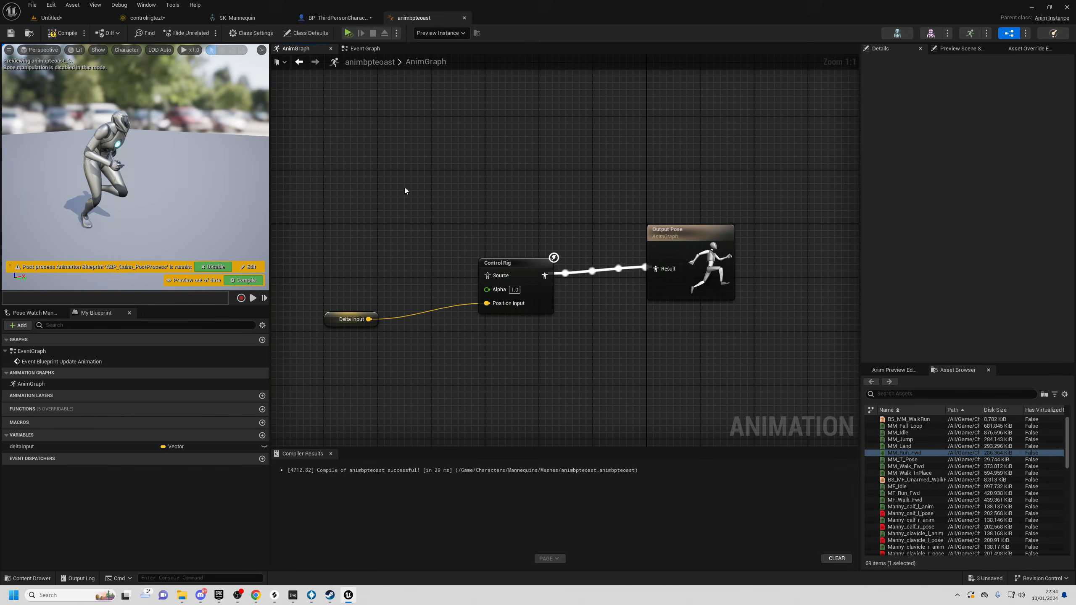
# - Add MM_Walk_Fwd to the AnimGraph and wire it into the Control Rig node's Source pin
pyautogui.moveTo(907, 466); pyautogui.dragTo(490, 269)
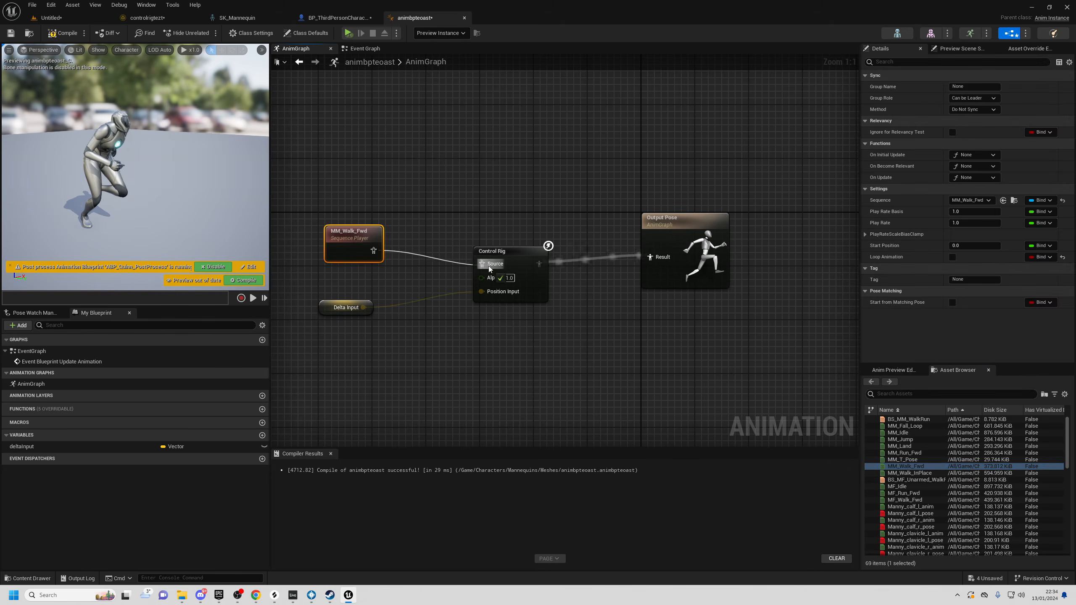
pyautogui.moveTo(484, 208); pyautogui.dragTo(520, 365)
pyautogui.click(520, 365)
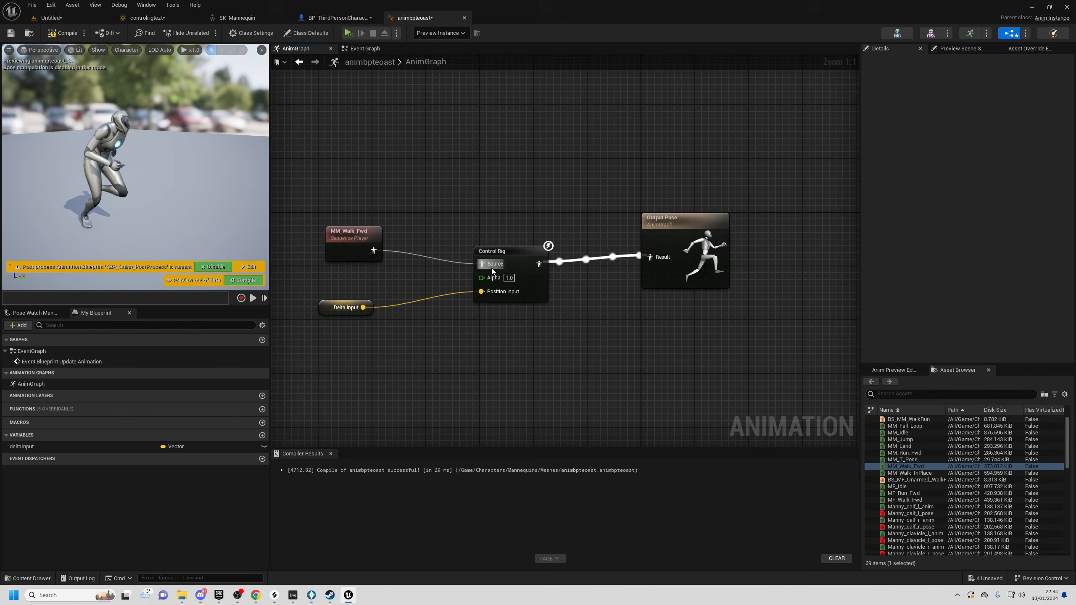
pyautogui.click(547, 301)
pyautogui.click(550, 310)
# - Check the Output Pose node in animbpteoast, then return to the controlrigtezt graph
pyautogui.click(145, 19)
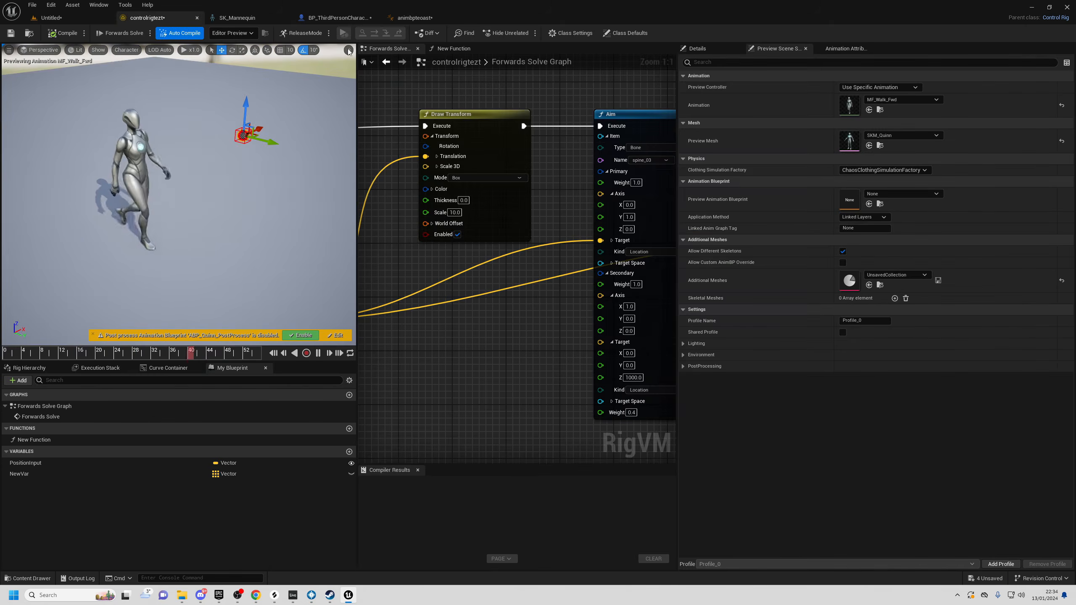
pyautogui.click(415, 18)
pyautogui.click(688, 272)
pyautogui.click(714, 381)
pyautogui.click(147, 18)
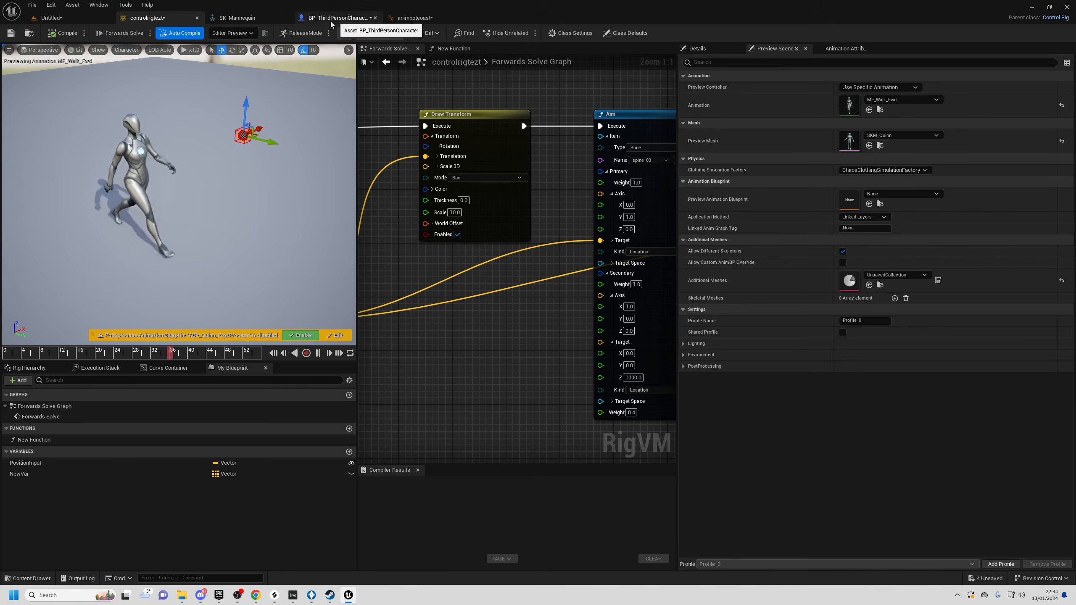
# - Back in animbpteoast, nudge the Control Rig node up and review the MM_Walk_Fwd and Output Pose nodes
pyautogui.click(426, 17)
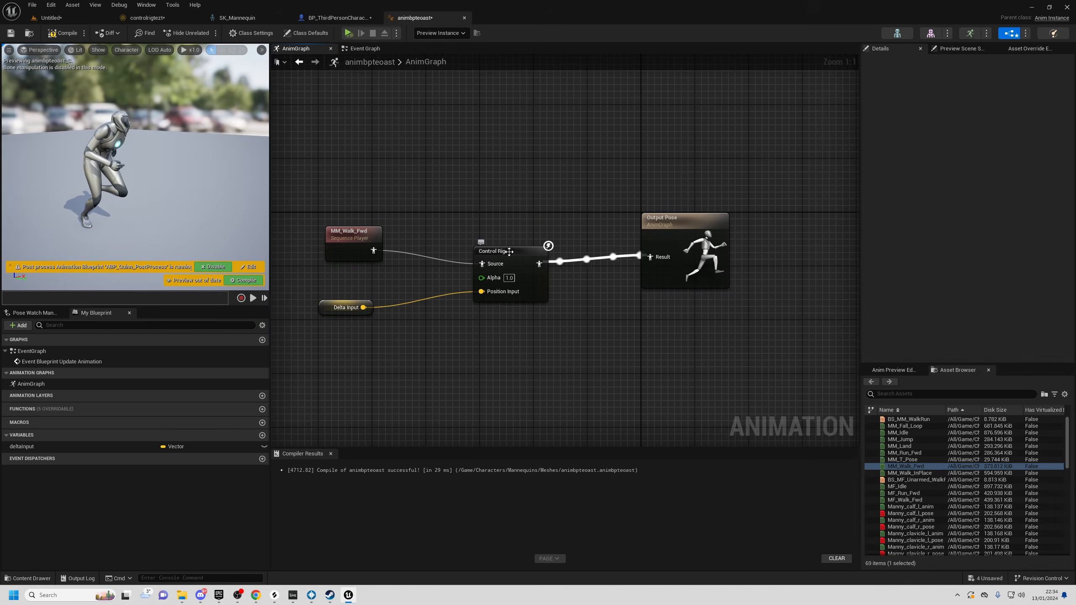
pyautogui.moveTo(509, 252); pyautogui.dragTo(513, 240)
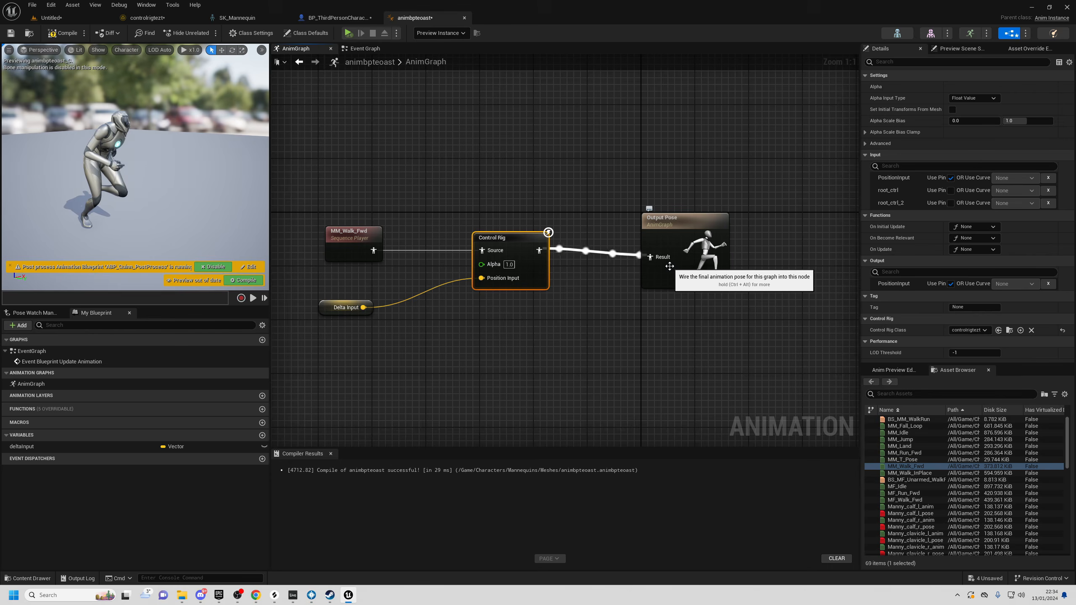
pyautogui.click(531, 360)
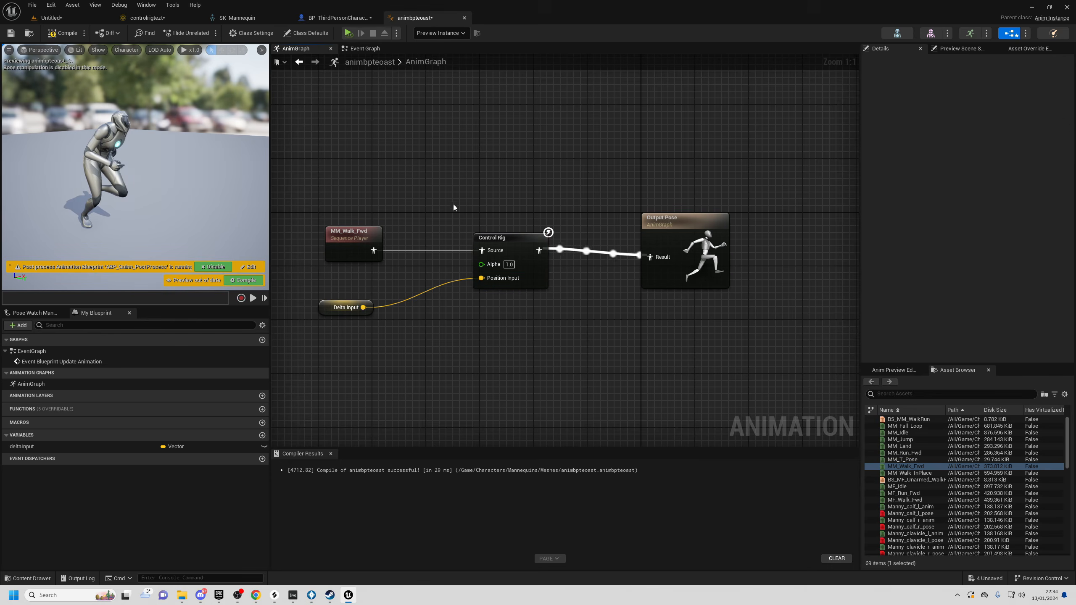
pyautogui.click(353, 236)
pyautogui.click(674, 259)
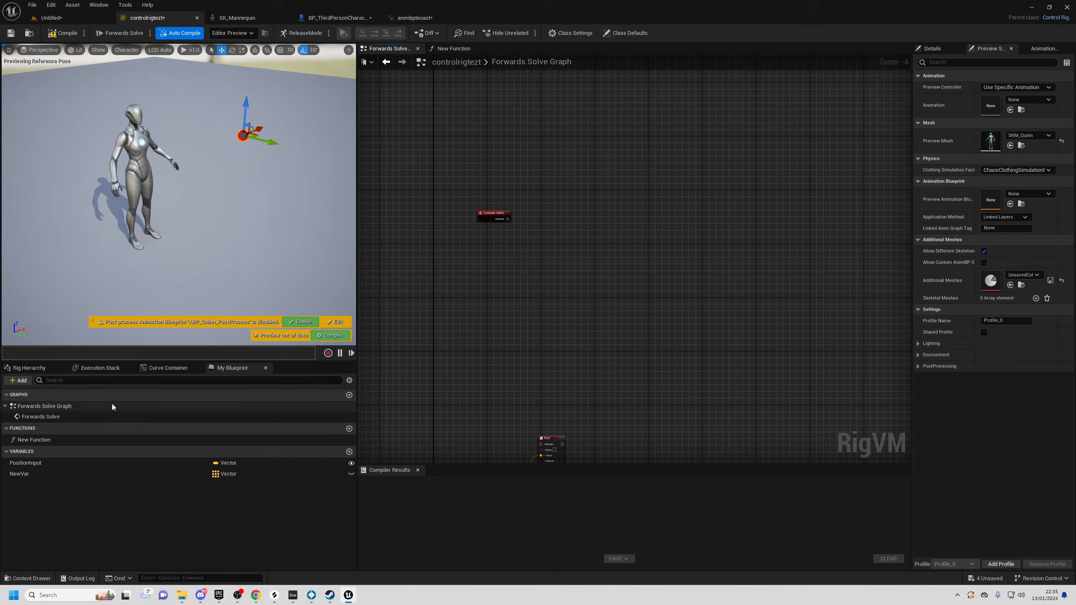
# - Show the rig's bone hierarchy and select bones spine_01 through spine_05
pyautogui.click(20, 368)
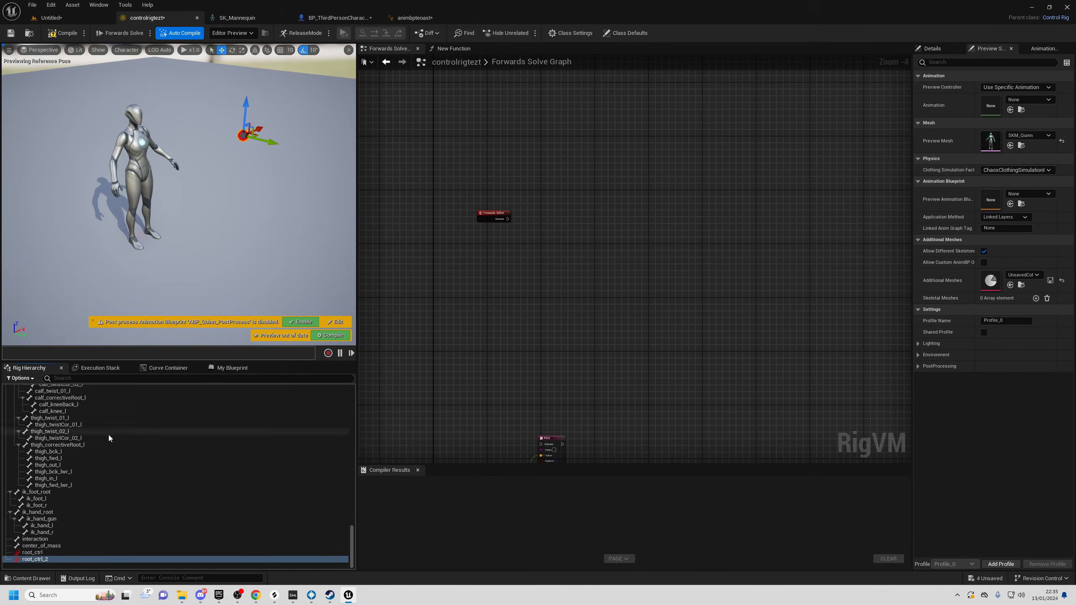
pyautogui.moveTo(354, 534); pyautogui.dragTo(347, 395)
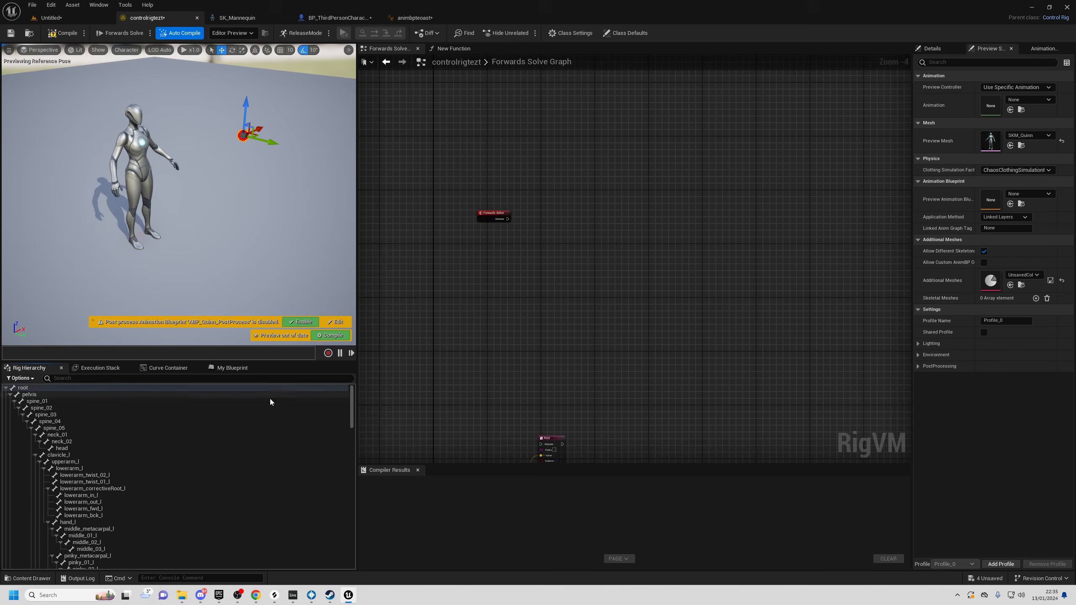
pyautogui.click(43, 403)
pyautogui.keyDown('shift'); pyautogui.click(67, 427); pyautogui.keyUp('shift')
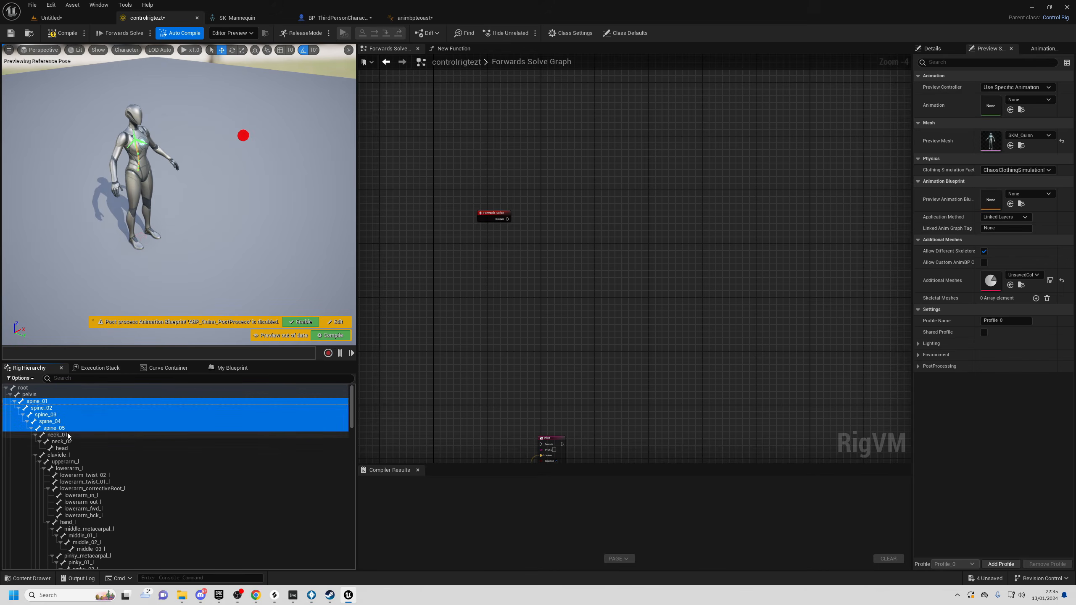
pyautogui.click(34, 403)
pyautogui.keyDown('shift'); pyautogui.click(62, 430); pyautogui.keyUp('shift')
pyautogui.click(47, 402)
pyautogui.keyDown('ctrl'); pyautogui.click(43, 402); pyautogui.keyUp('ctrl')
pyautogui.keyDown('ctrl'); pyautogui.click(44, 403); pyautogui.keyUp('ctrl')
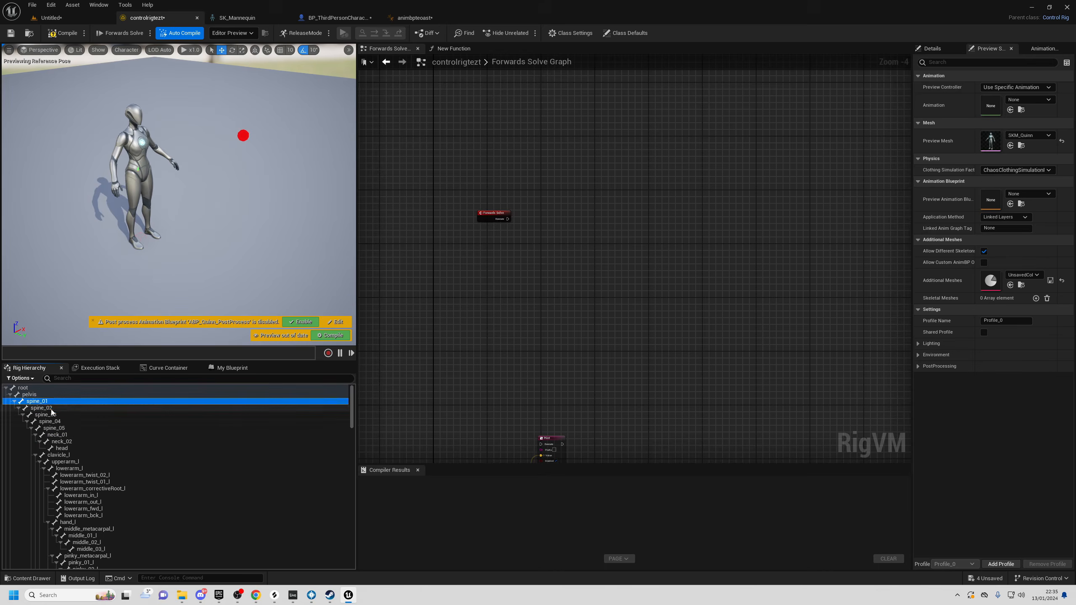
pyautogui.keyDown('ctrl'); pyautogui.click(53, 409); pyautogui.keyUp('ctrl')
pyautogui.keyDown('ctrl'); pyautogui.click(57, 416); pyautogui.keyUp('ctrl')
pyautogui.keyDown('shift'); pyautogui.click(66, 427); pyautogui.keyUp('shift')
# - Add controls for the selected bones, then expand and select spine_01_ctrl through spine_05_ctrl
pyautogui.rightClick(48, 407)
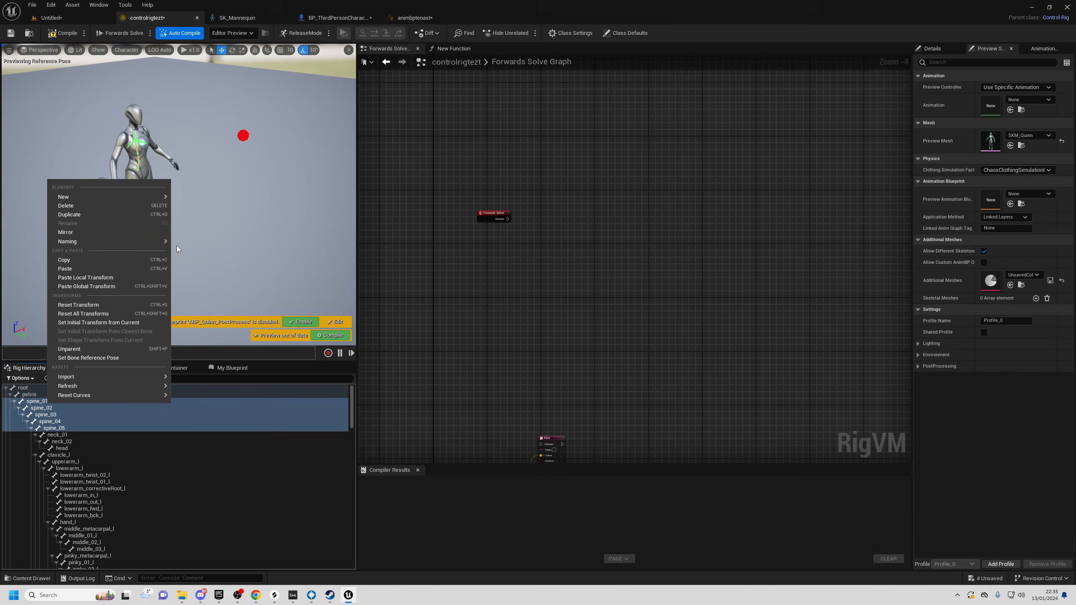
pyautogui.moveTo(105, 199)
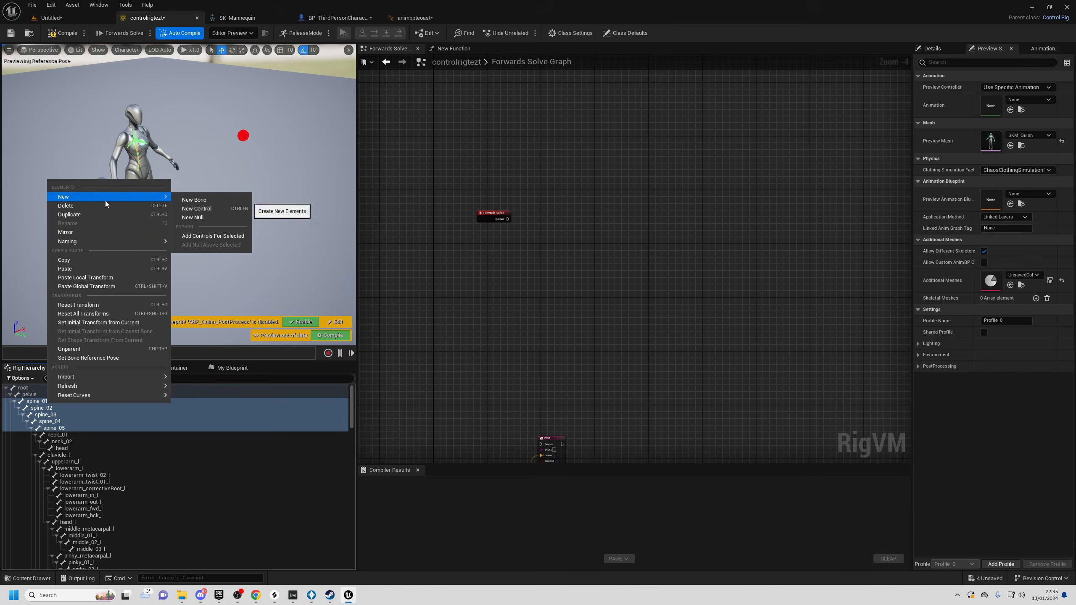
pyautogui.click(231, 237)
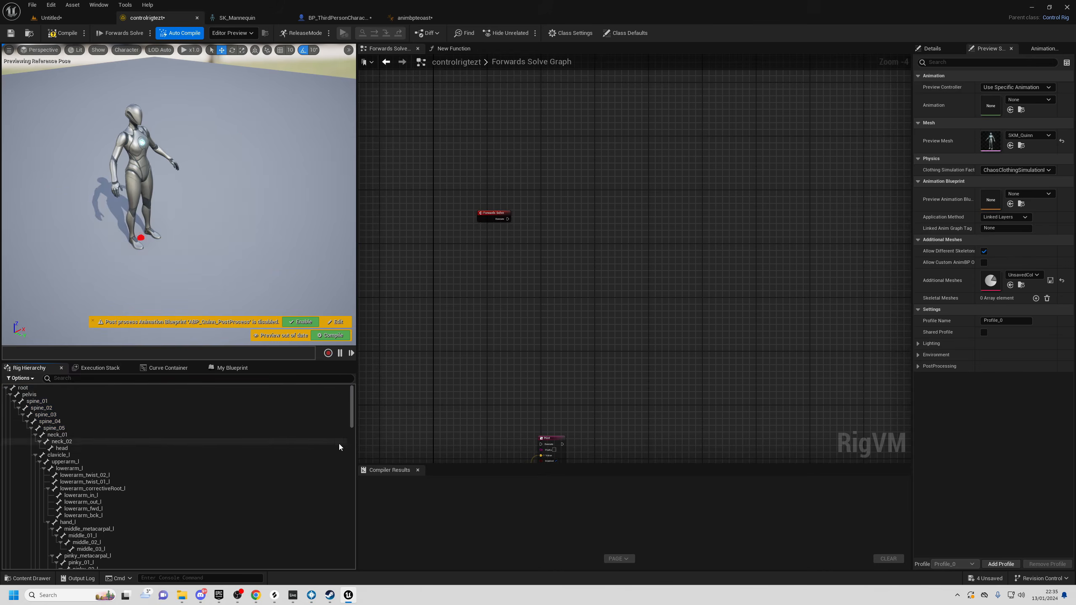
pyautogui.moveTo(353, 414); pyautogui.dragTo(351, 570)
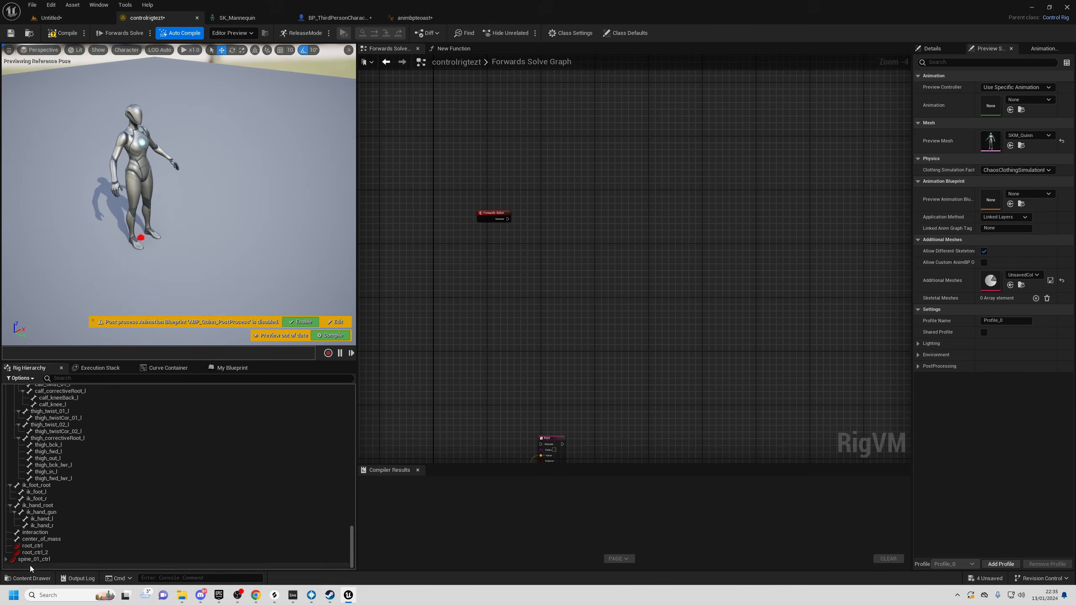
pyautogui.click(6, 561)
pyautogui.click(6, 560)
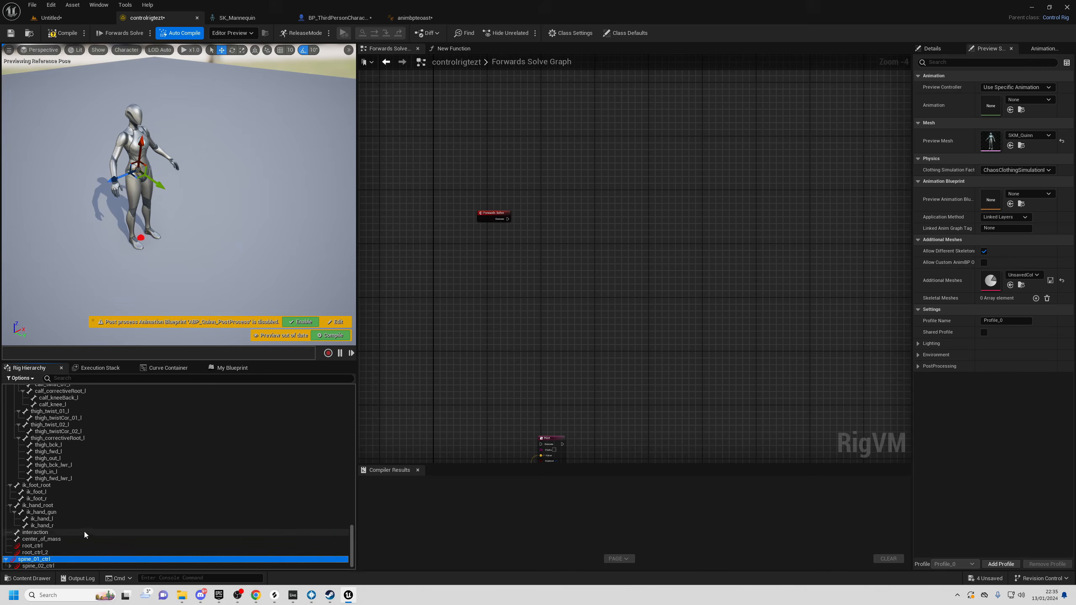
pyautogui.scroll(-1, 39, 555)
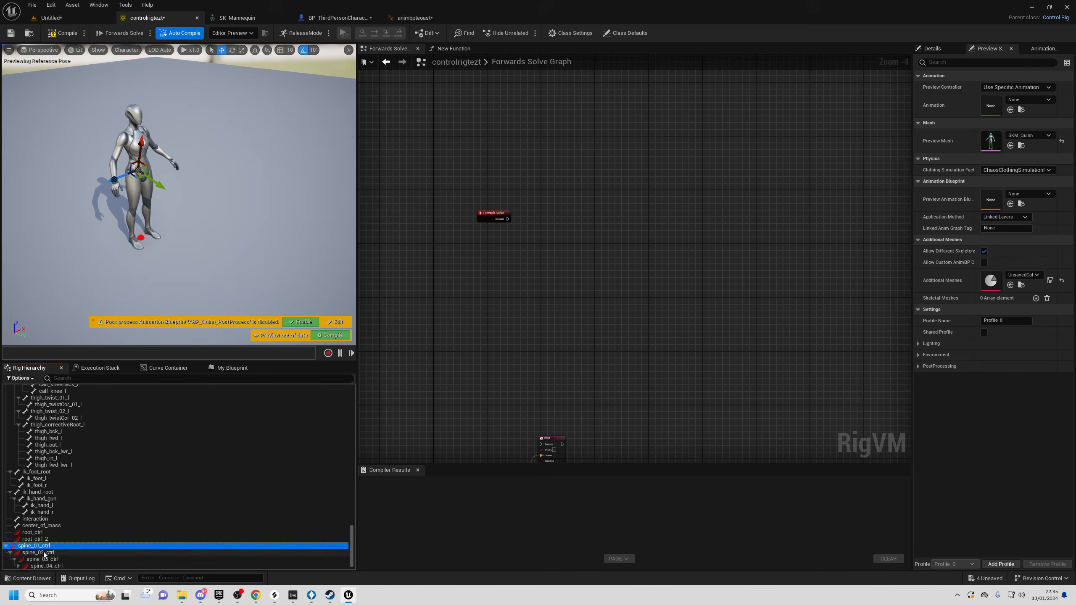
pyautogui.scroll(-1, 36, 558)
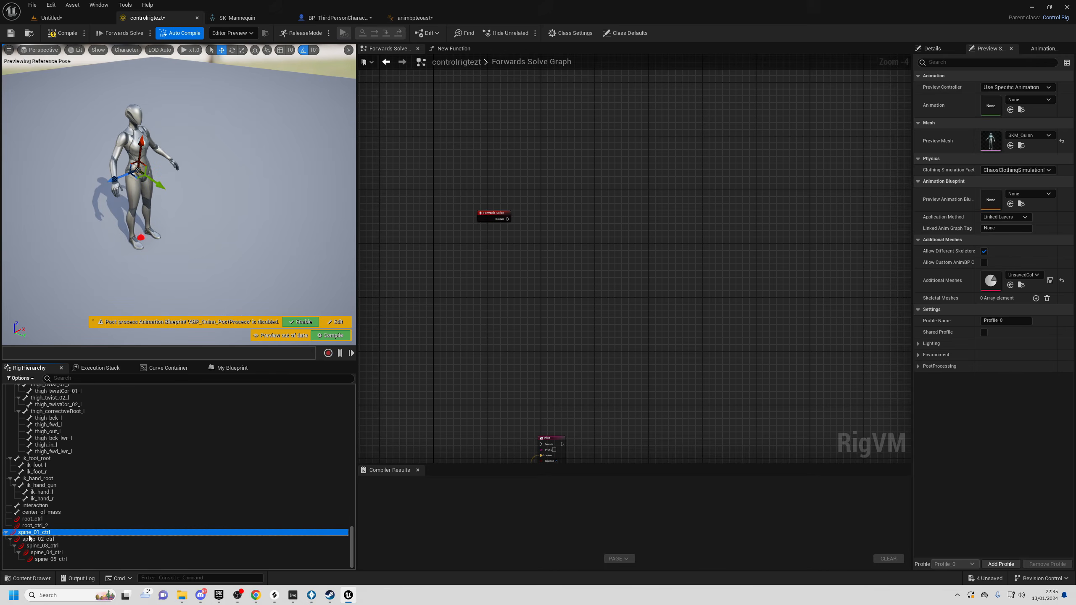
pyautogui.click(49, 560)
pyautogui.click(43, 533)
pyautogui.click(59, 560)
pyautogui.click(52, 547)
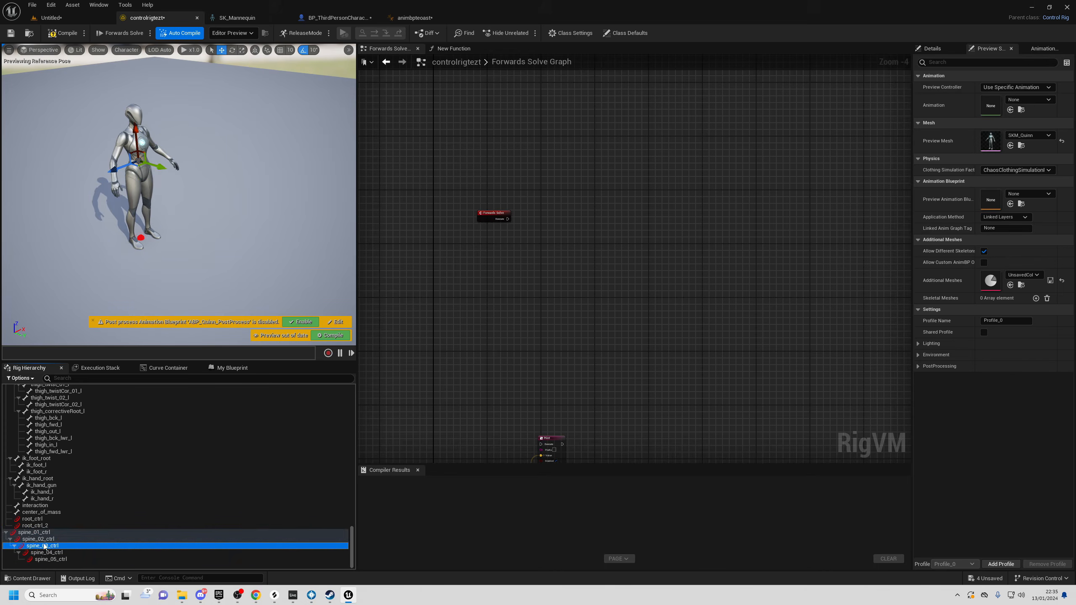
pyautogui.click(42, 533)
pyautogui.keyDown('shift'); pyautogui.click(59, 560); pyautogui.keyUp('shift')
# - Fly the viewport down onto the red spine controls, then select spine_01_ctrl alone
pyautogui.moveTo(161, 271); pyautogui.dragTo(182, 229, button='right')
pyautogui.press('w')
pyautogui.press('w')
pyautogui.press('s')
pyautogui.press('w')
pyautogui.press('w')
pyautogui.press('s')
pyautogui.press('s')
pyautogui.press('s')
pyautogui.press('w')
pyautogui.press('s')
pyautogui.moveTo(258, 305); pyautogui.dragTo(260, 312, button='right')
pyautogui.click(261, 268)
pyautogui.click(46, 532)
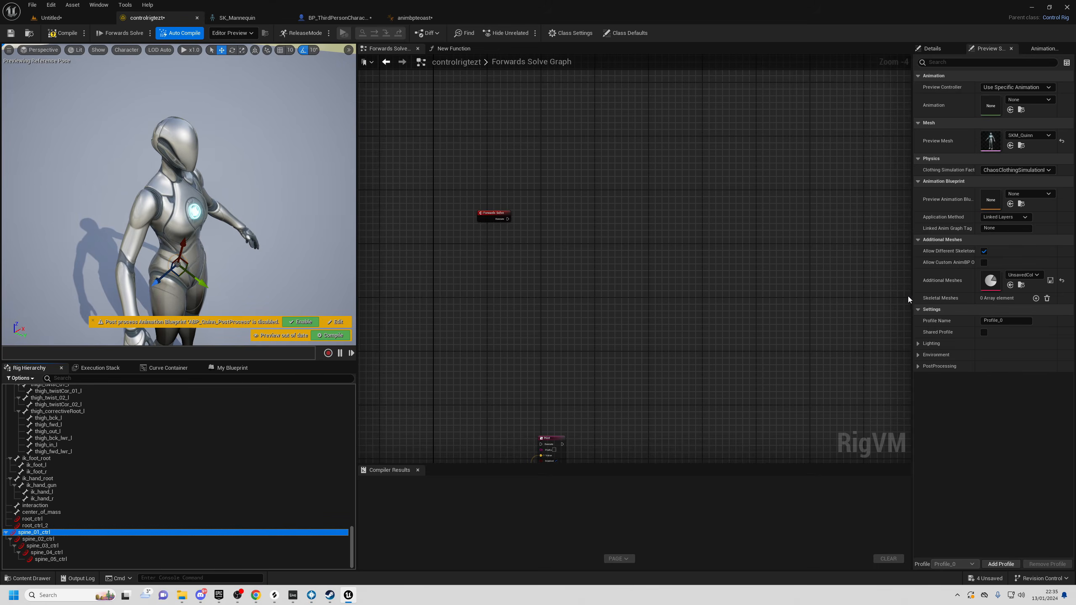
# - In spine_01_ctrl's Details, clear the filter and set the control shape to Circle_Thick
pyautogui.moveTo(908, 299); pyautogui.dragTo(761, 299)
pyautogui.click(782, 49)
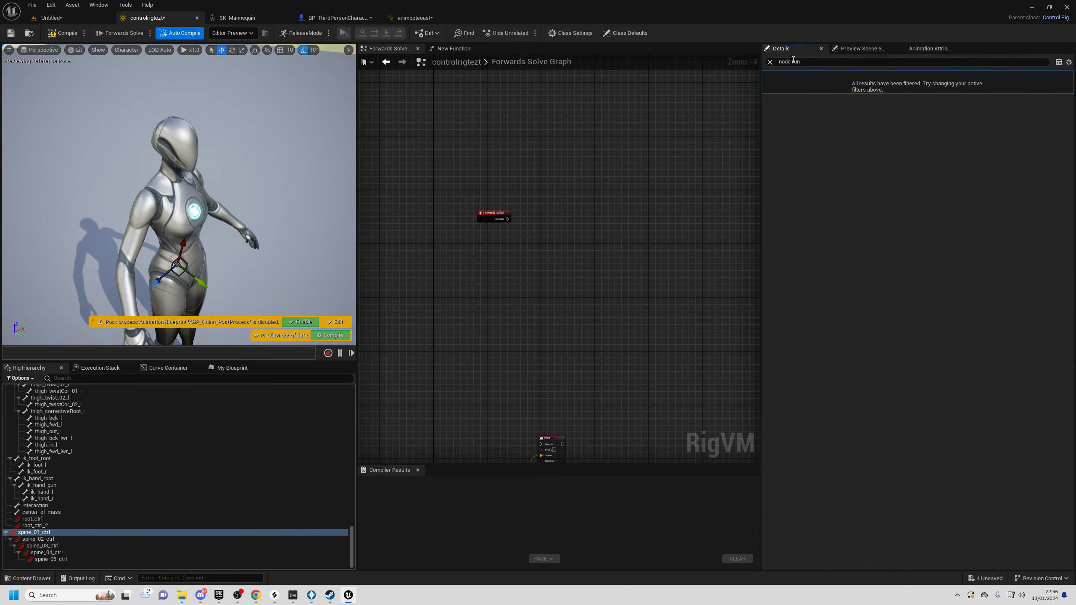
pyautogui.click(770, 62)
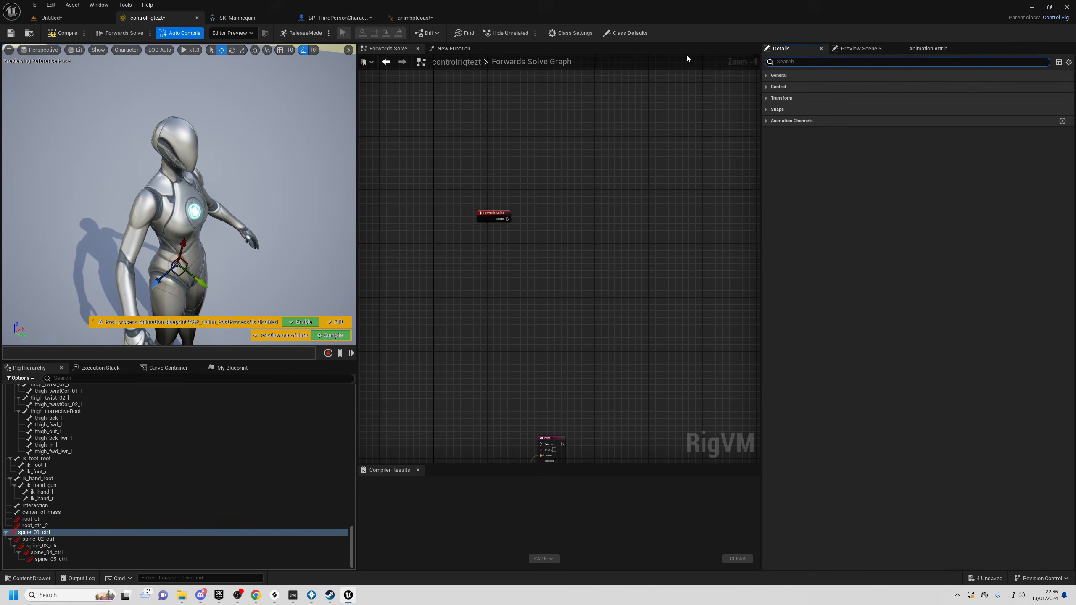
pyautogui.click(765, 110)
pyautogui.click(767, 132)
pyautogui.click(765, 167)
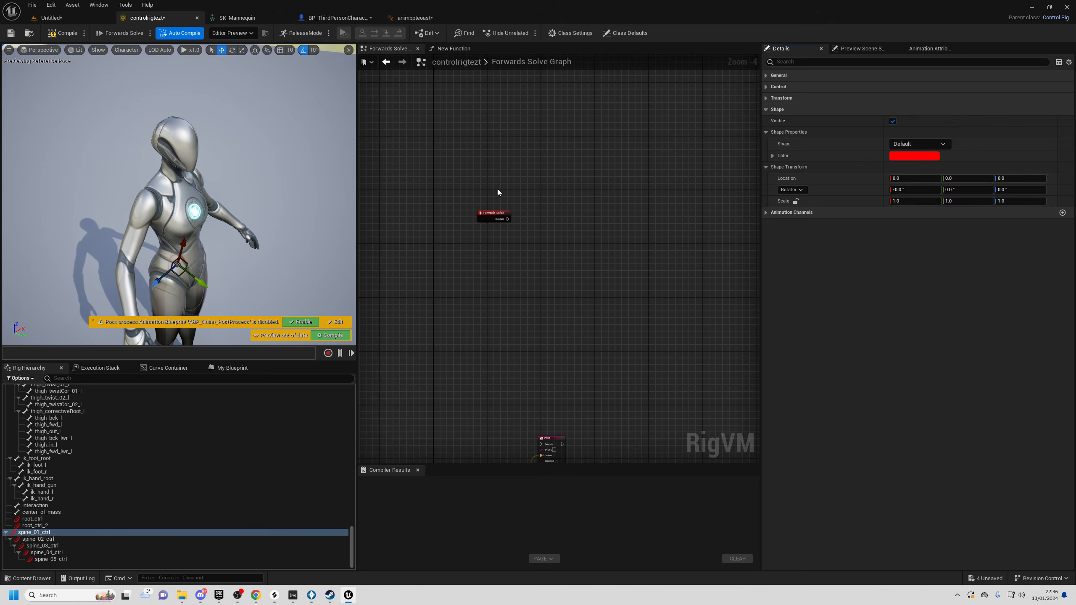
pyautogui.click(906, 145)
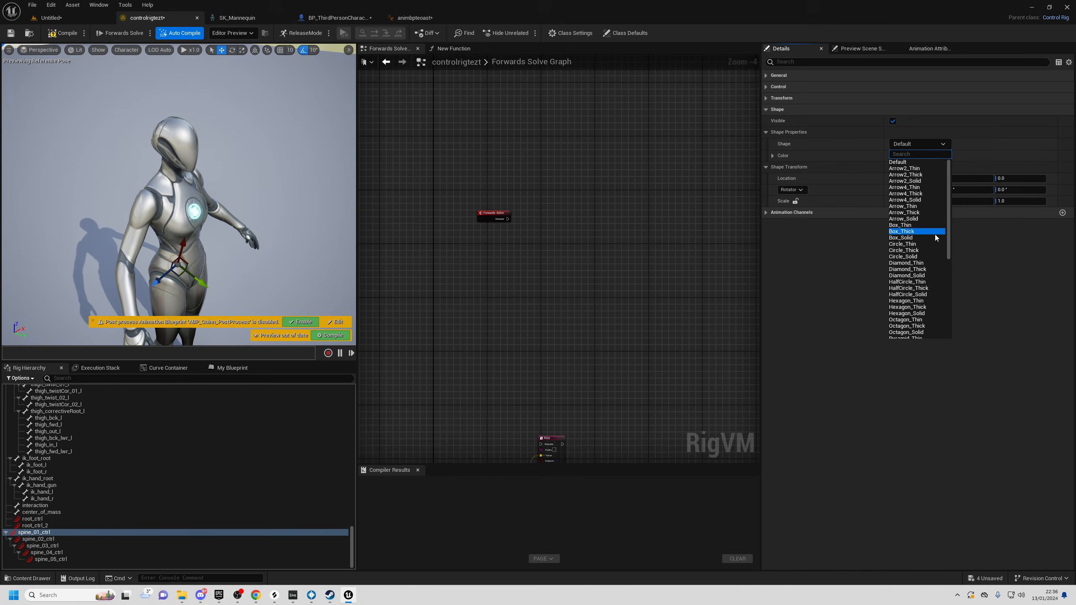
pyautogui.click(912, 250)
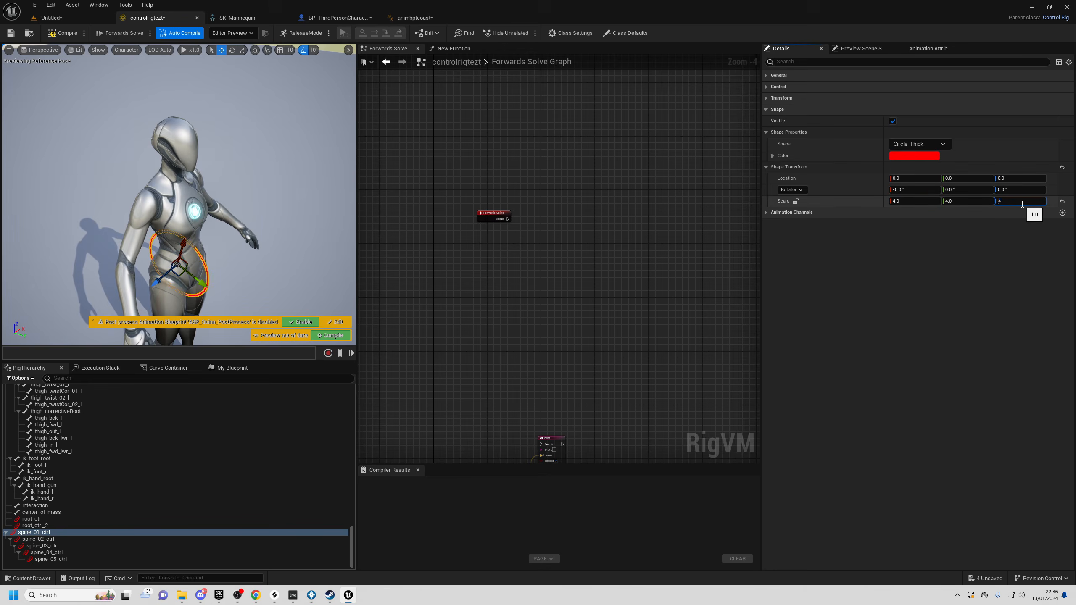
# - Orbit the viewport around the mannequin to inspect the enlarged hip circle
pyautogui.moveTo(270, 217); pyautogui.dragTo(140, 214, button='right')
pyautogui.moveTo(182, 180); pyautogui.dragTo(187, 180, button='right')
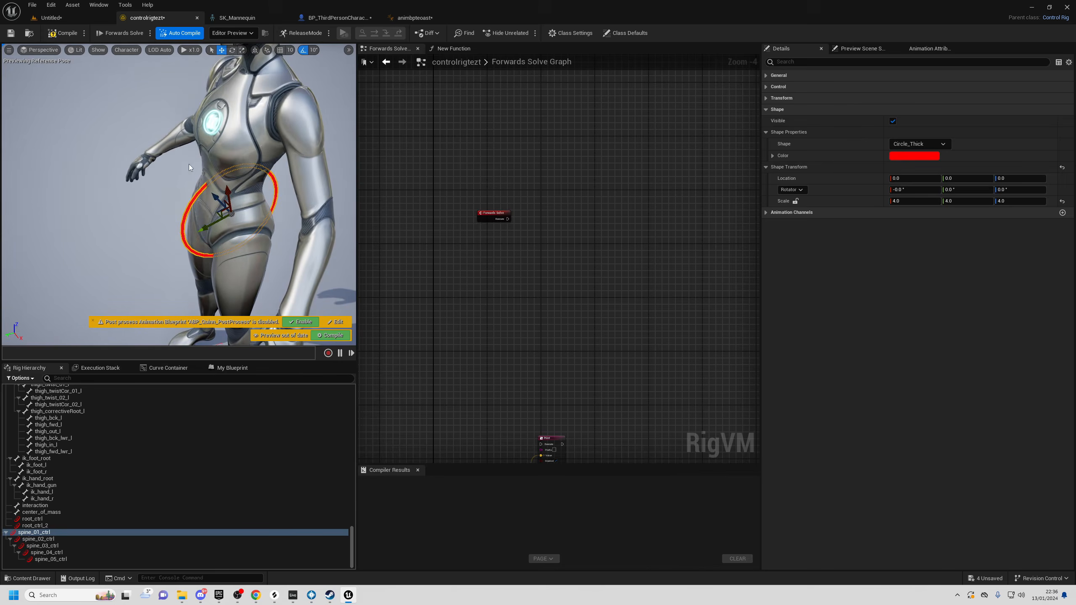
pyautogui.moveTo(282, 174); pyautogui.dragTo(238, 176, button='right')
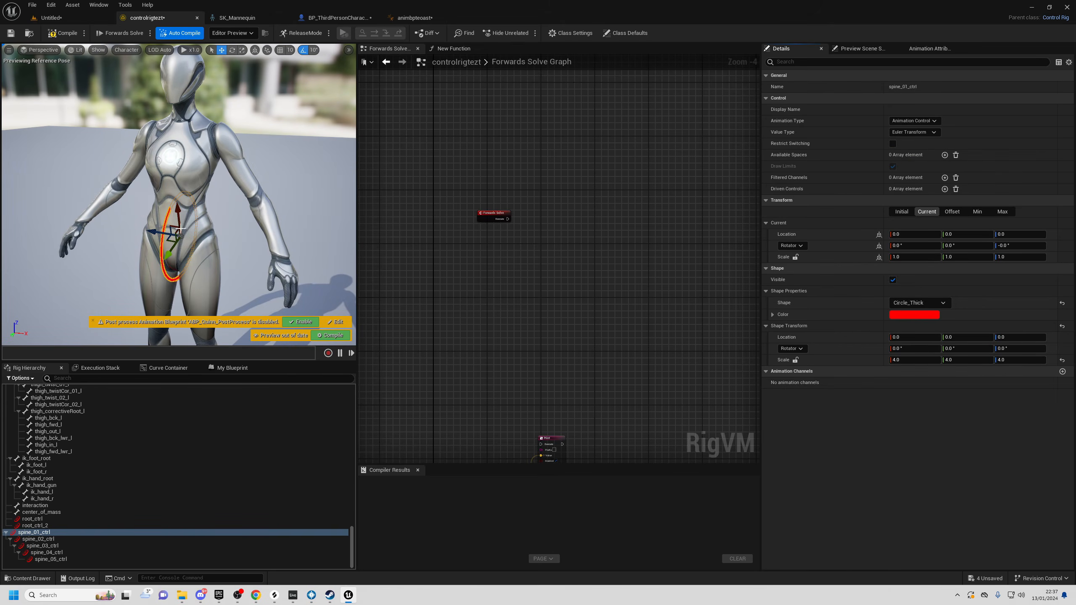
pyautogui.moveTo(234, 200); pyautogui.dragTo(175, 203, button='right')
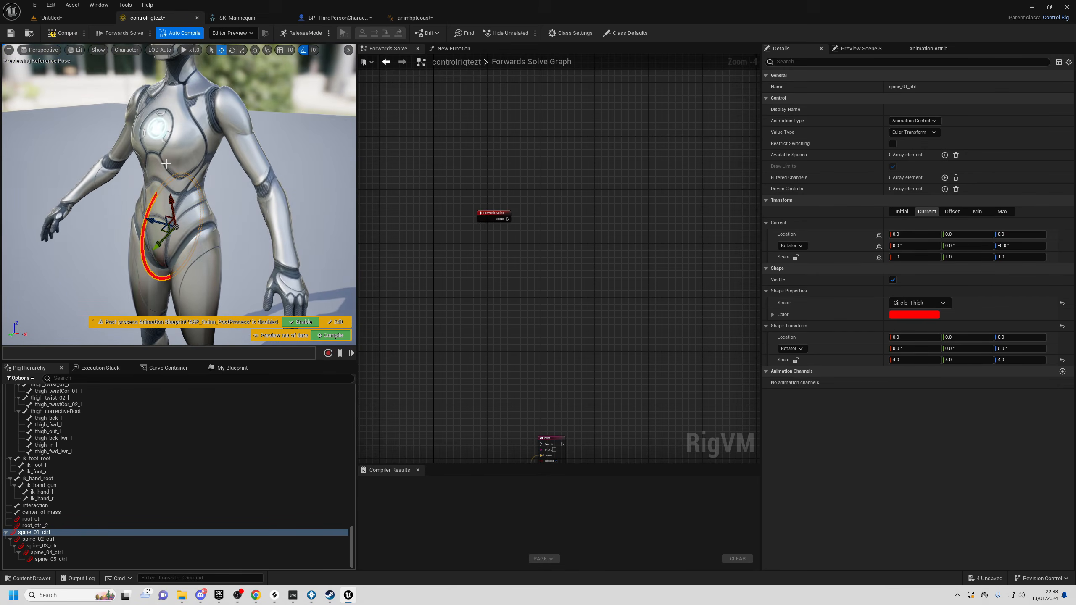
pyautogui.moveTo(259, 191); pyautogui.dragTo(259, 191, button='right')
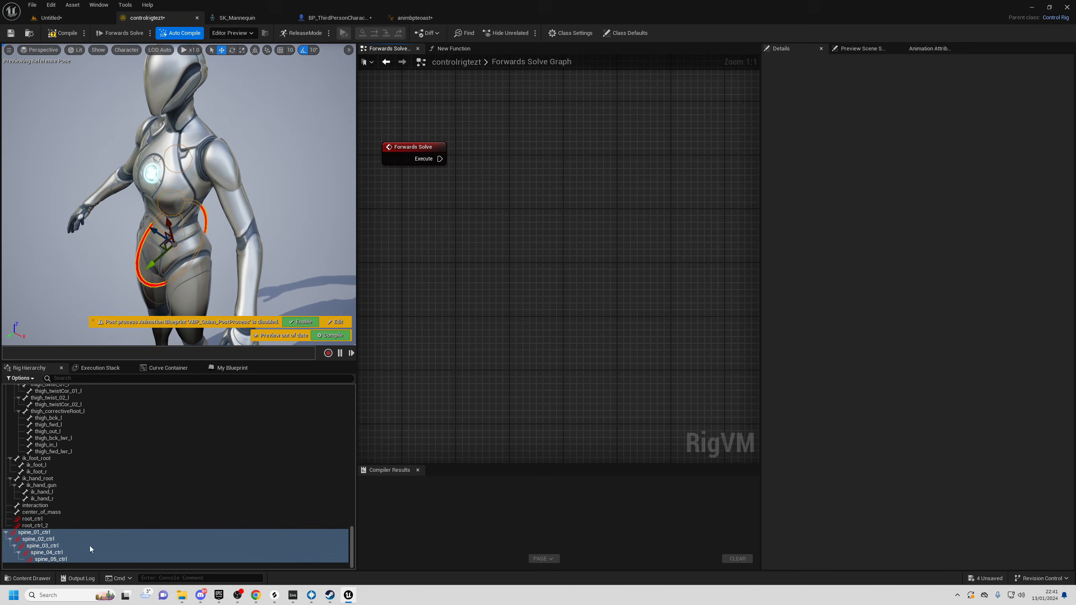
# - Create an Item Array node from the five spine controls in the Forwards Solve graph
pyautogui.scroll(7, 80, 508)
pyautogui.scroll(-7, 66, 419)
pyautogui.moveTo(33, 533); pyautogui.dragTo(409, 249)
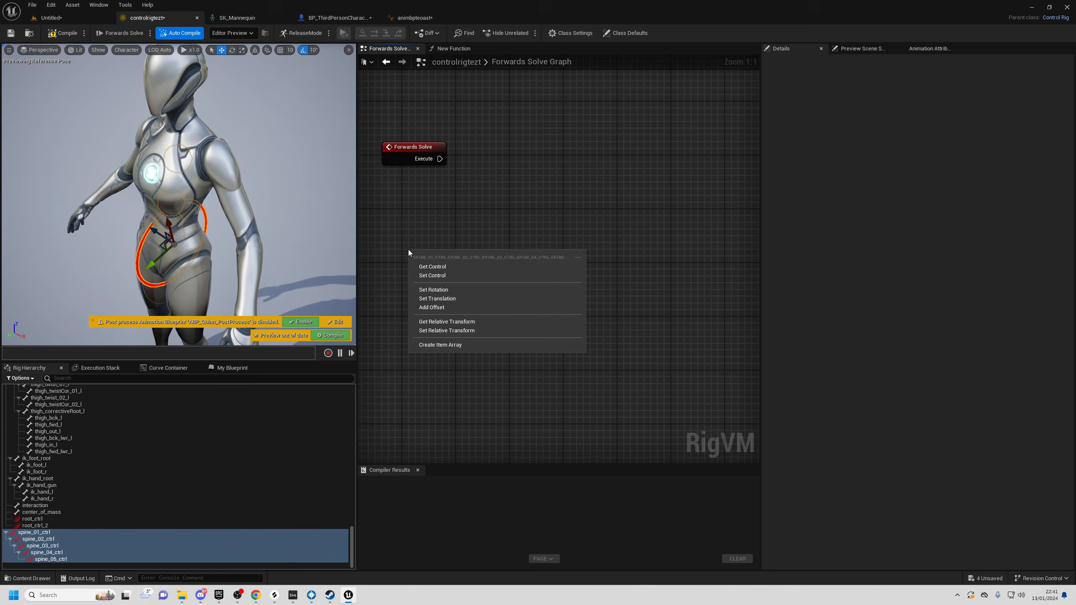
pyautogui.click(457, 346)
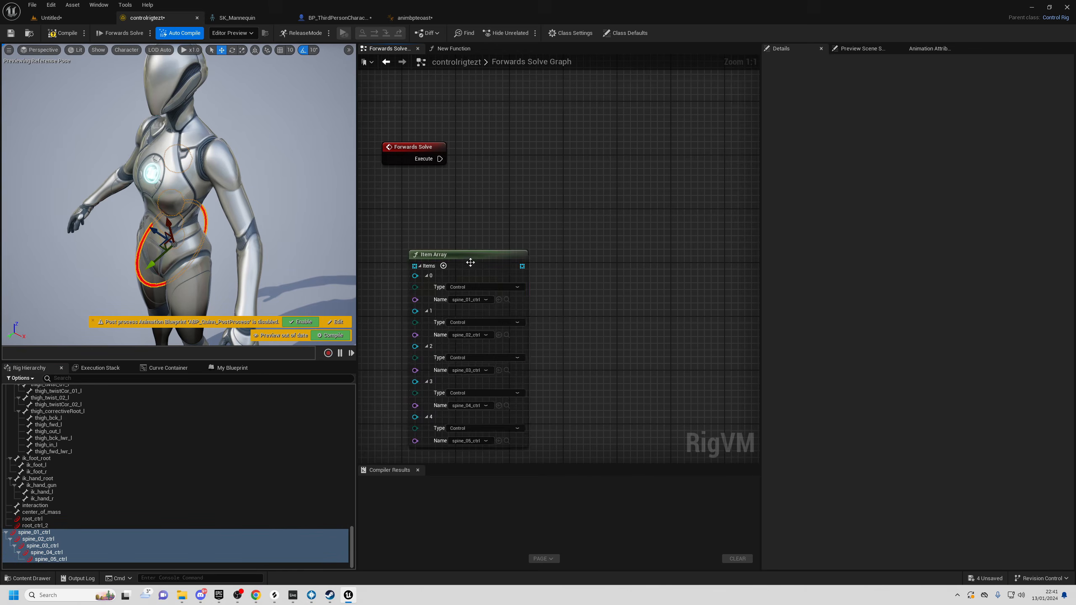
pyautogui.moveTo(609, 254); pyautogui.dragTo(626, 261, button='right')
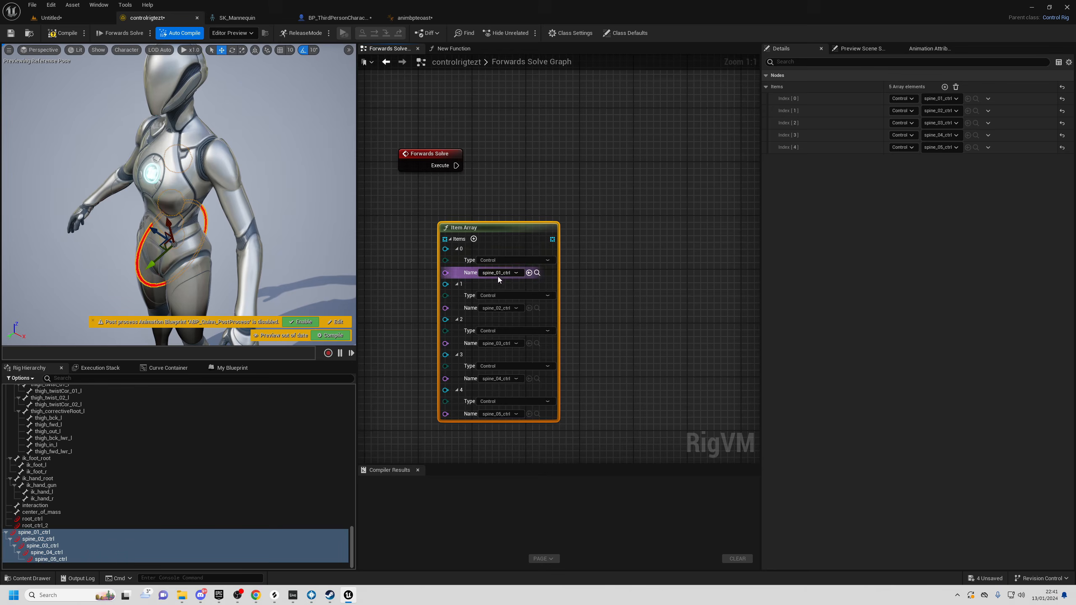
pyautogui.moveTo(590, 252); pyautogui.dragTo(564, 290, button='right')
pyautogui.moveTo(510, 264); pyautogui.dragTo(640, 227)
# - Try adding Distribute Rotation and For Each nodes from the array, then delete both
pyautogui.write('dist')
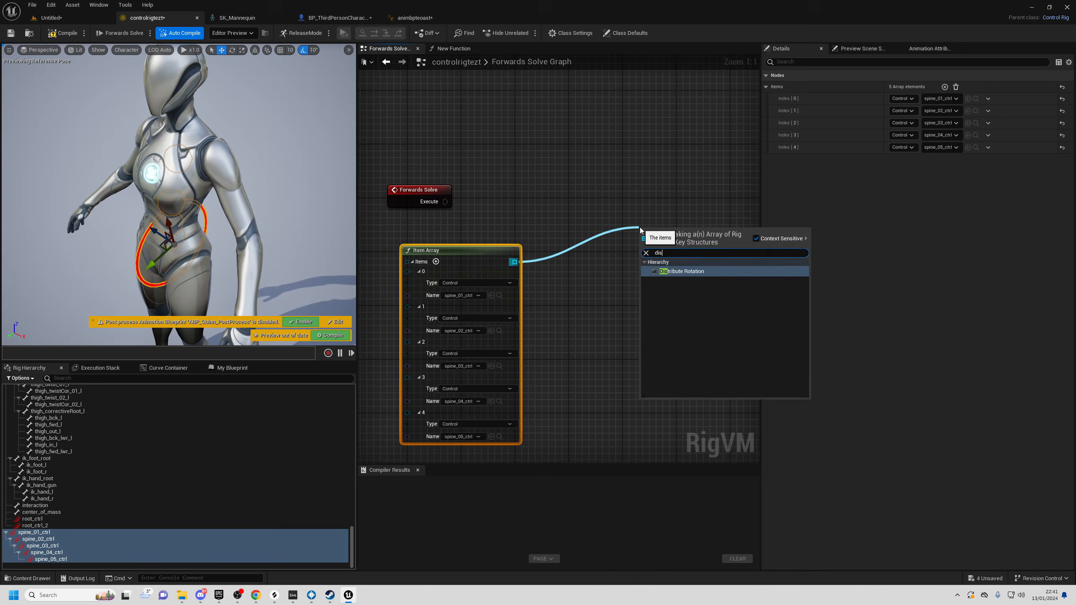
pyautogui.press('Return')
pyautogui.moveTo(633, 187); pyautogui.dragTo(551, 183, button='right')
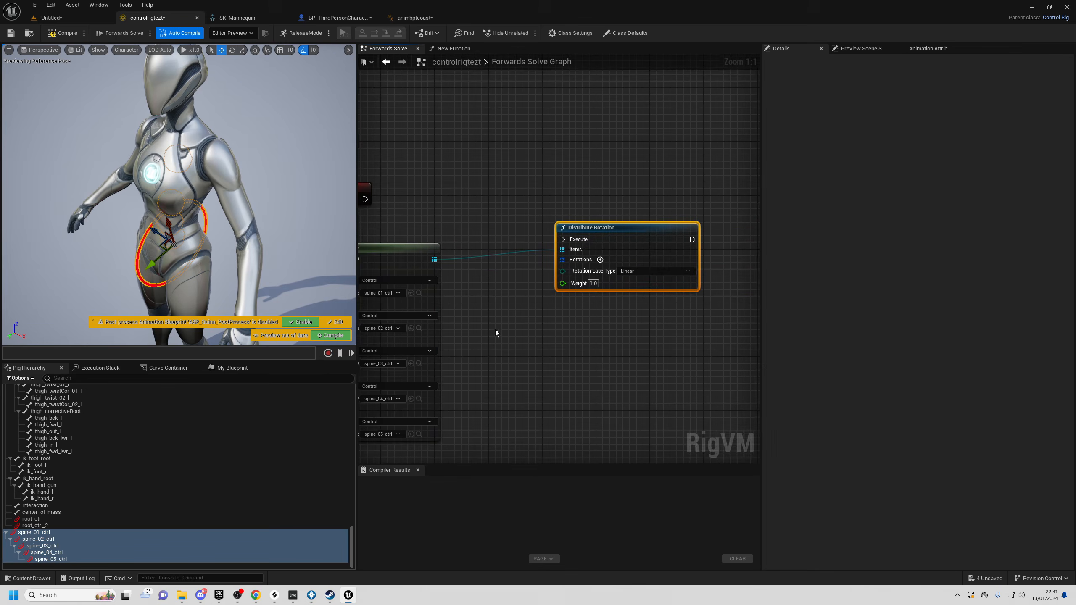
pyautogui.press('Delete')
pyautogui.moveTo(478, 299); pyautogui.dragTo(562, 296, button='right')
pyautogui.moveTo(516, 257); pyautogui.dragTo(631, 226)
pyautogui.write('each')
pyautogui.press('Return')
pyautogui.moveTo(630, 226); pyautogui.dragTo(626, 216, button='right')
pyautogui.moveTo(563, 176); pyautogui.dragTo(692, 311)
pyautogui.press('Delete')
# - Create a second Item Array from bones spine_01–spine_05 and place it beside the first
pyautogui.moveTo(352, 535); pyautogui.dragTo(344, 367)
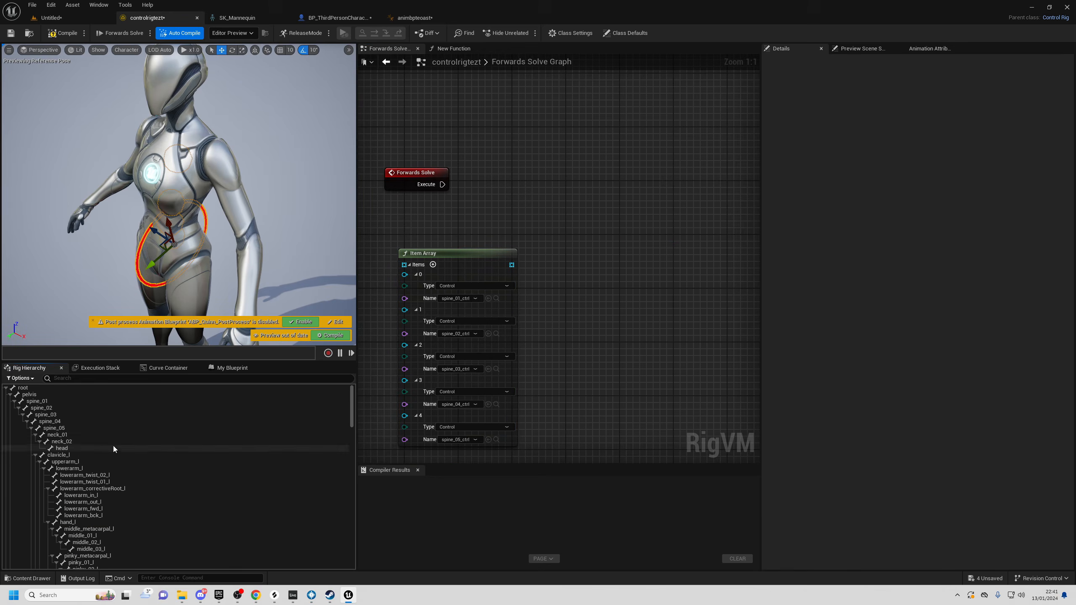
pyautogui.click(68, 428)
pyautogui.keyDown('shift'); pyautogui.click(42, 401); pyautogui.keyUp('shift')
pyautogui.moveTo(69, 411); pyautogui.dragTo(600, 256)
pyautogui.click(641, 356)
pyautogui.moveTo(672, 278); pyautogui.dragTo(630, 236)
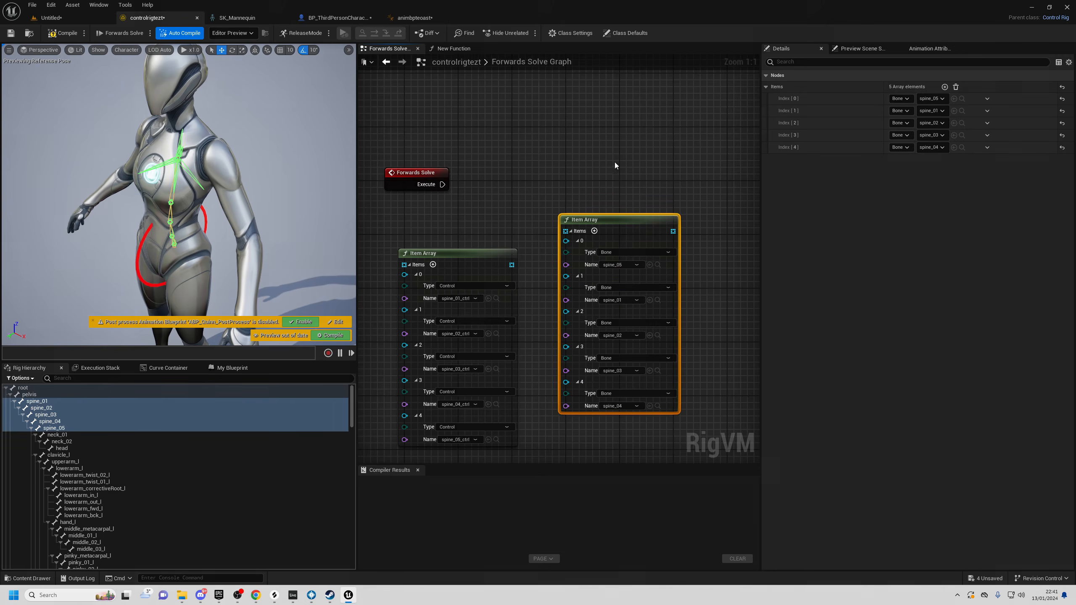
pyautogui.moveTo(616, 169); pyautogui.dragTo(511, 175, button='right')
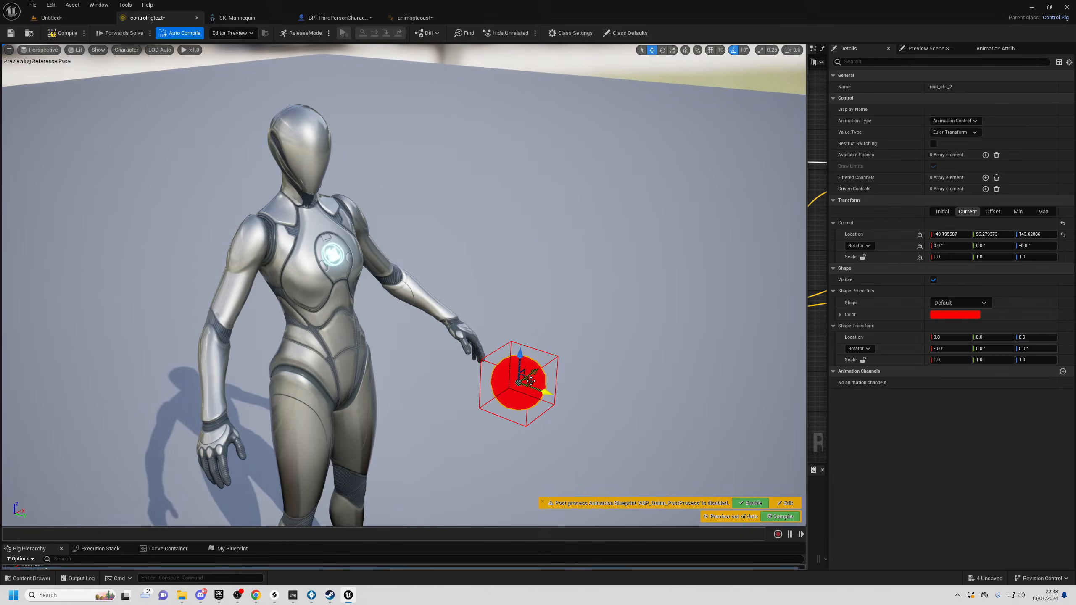